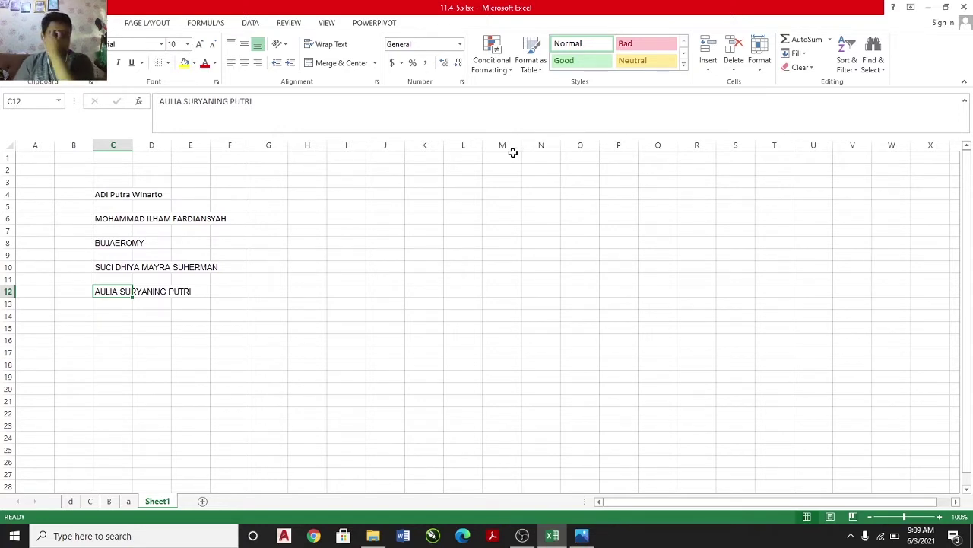
left_click(107, 219)
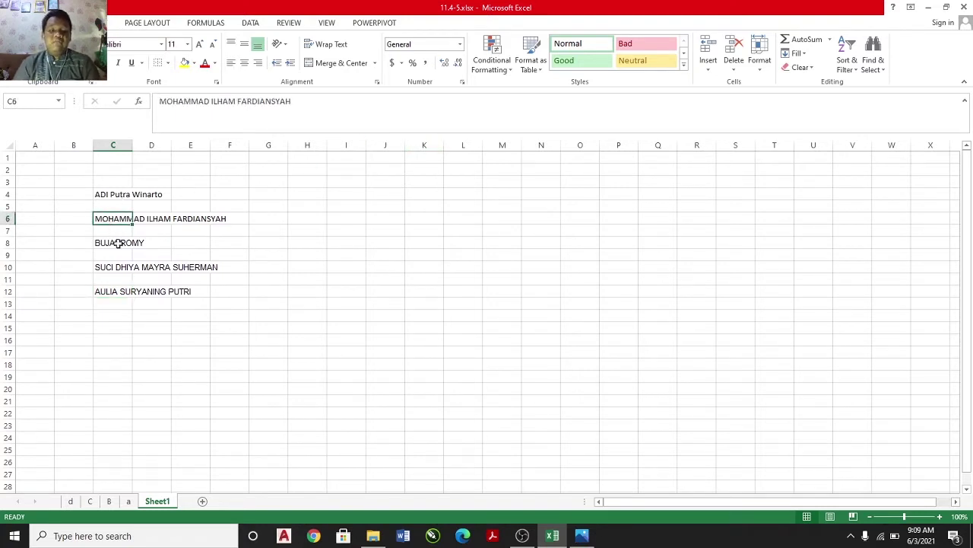
left_click(117, 243)
left_click(109, 270)
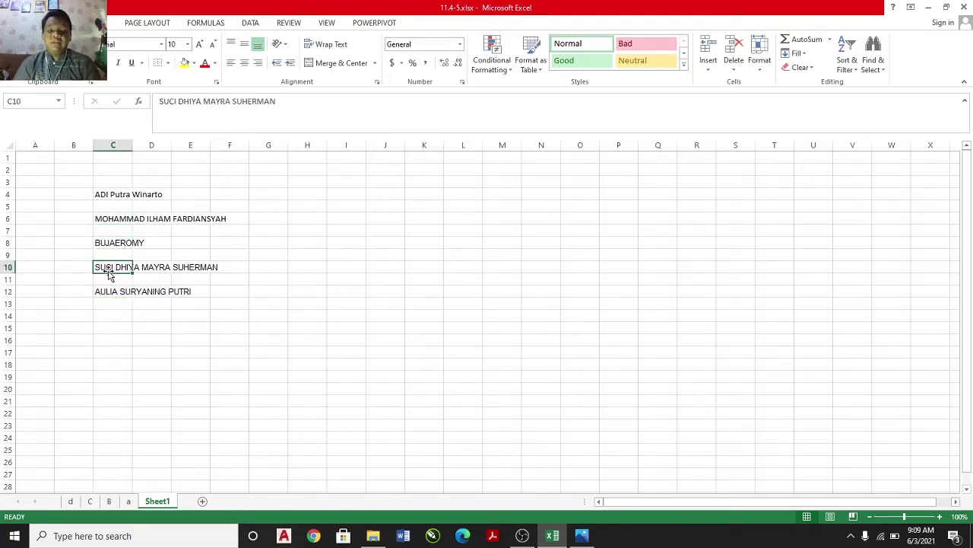
left_click(109, 294)
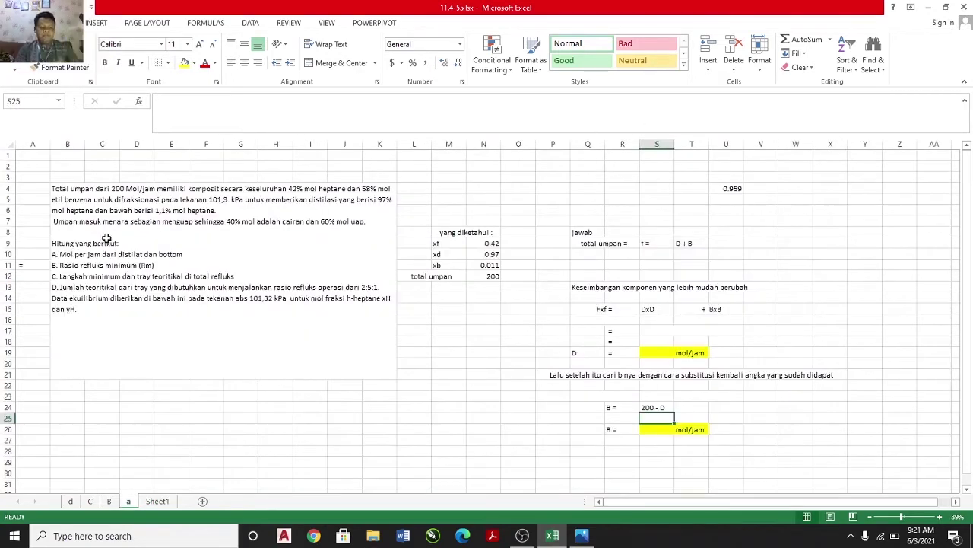
Read the distillation problem statement in the merged cell B4 on sheet a at 130% zoom.
left_click(908, 520)
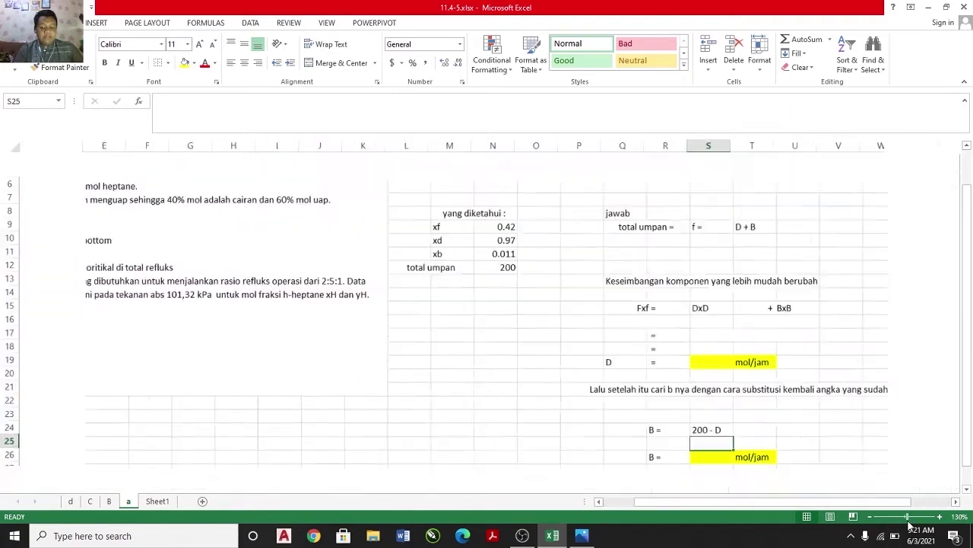
left_click(371, 274)
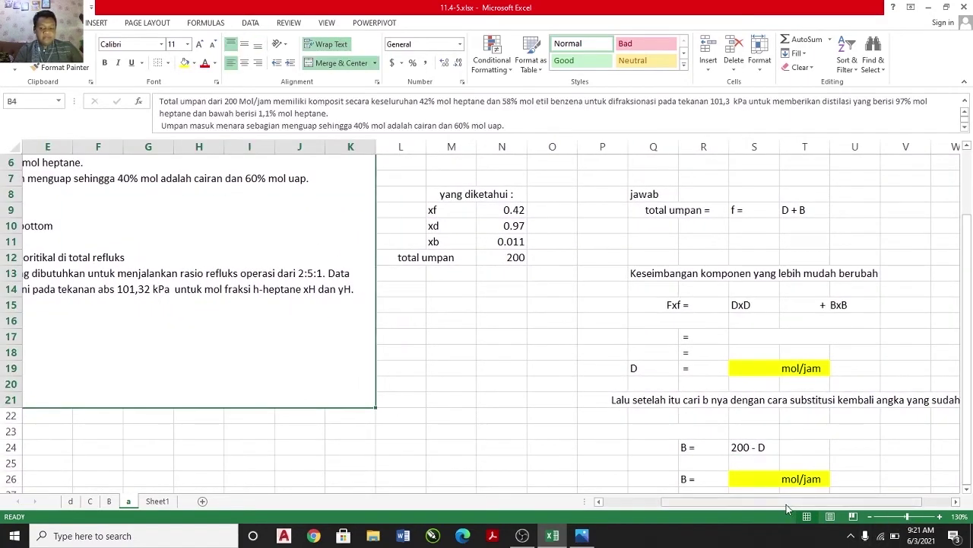
left_click_drag(787, 508, 703, 499)
scroll(413, 326, "up", 1)
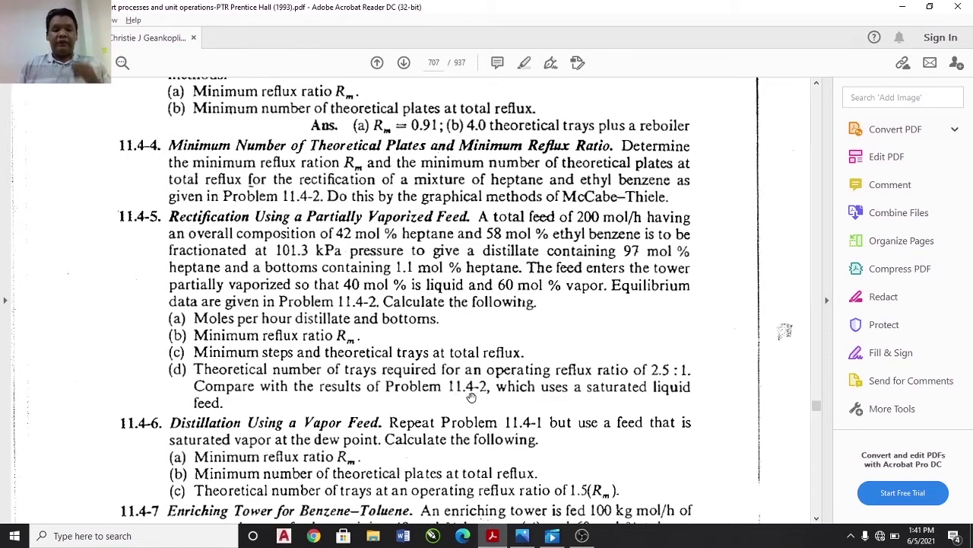
Review textbook Problem 11.4-2 and its equilibrium data in the PDF, and the distilling column solution diagram in the image viewer.
scroll(428, 390, "up", 5)
scroll(428, 391, "up", 10)
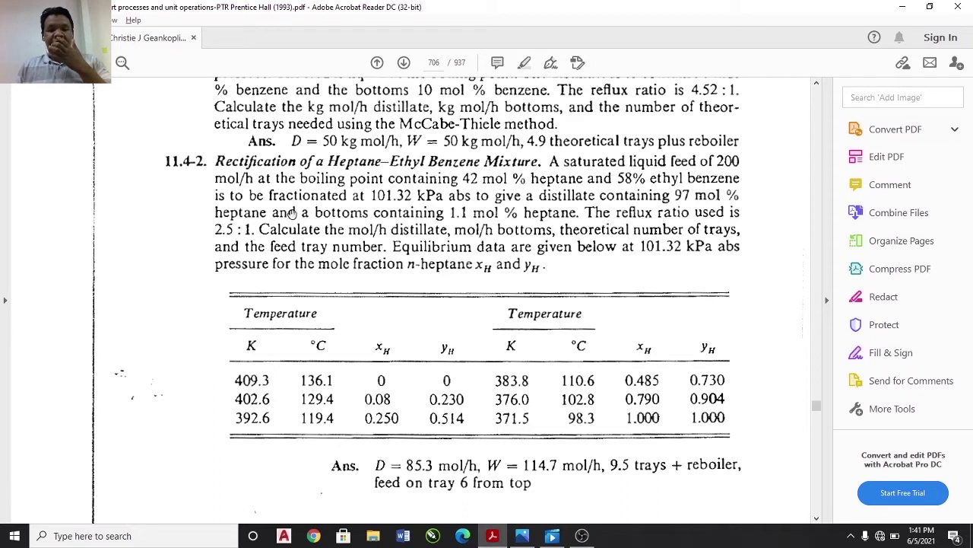
scroll(389, 257, "down", 1)
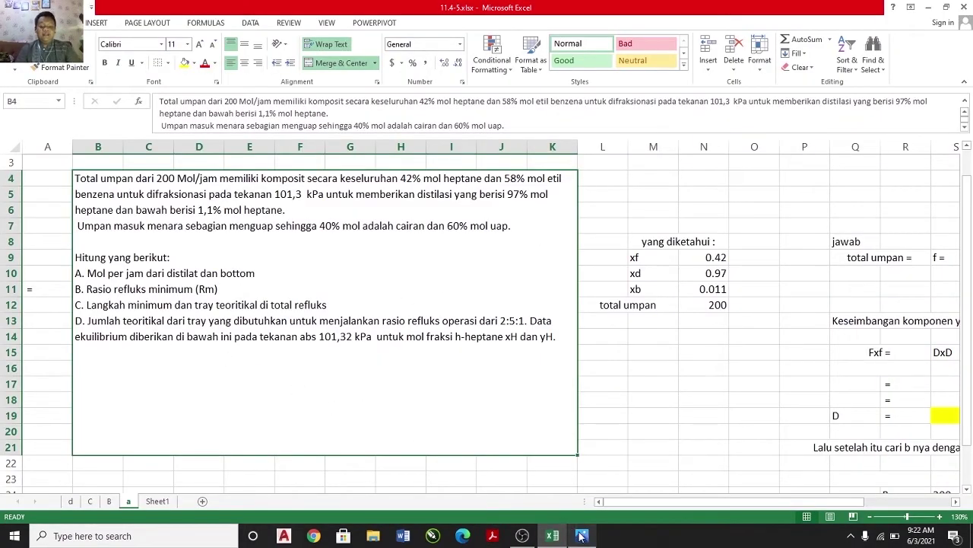
left_click(581, 535)
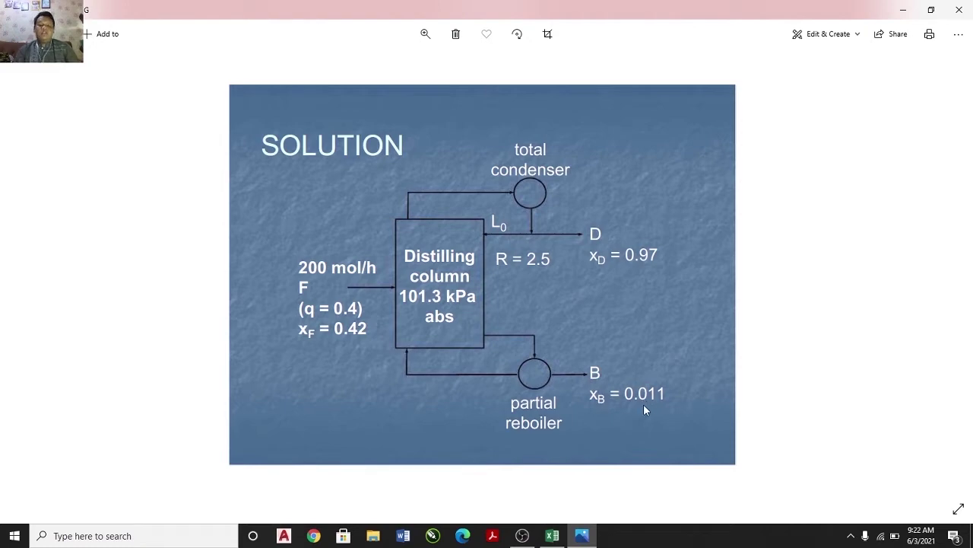
key("alt+Tab")
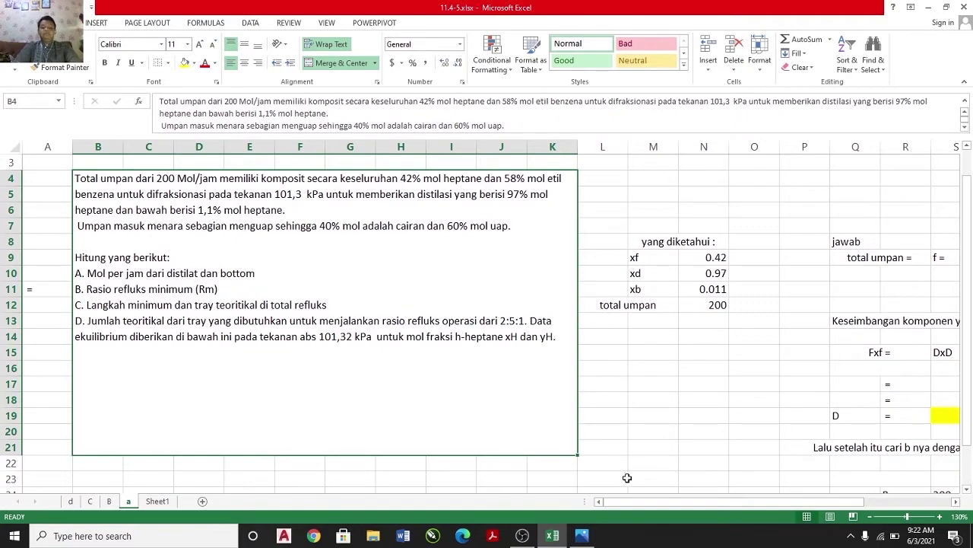
Write the total feed balance 200 = D + B across cells S10 to U10 on sheet a.
left_click_drag(659, 510, 788, 511)
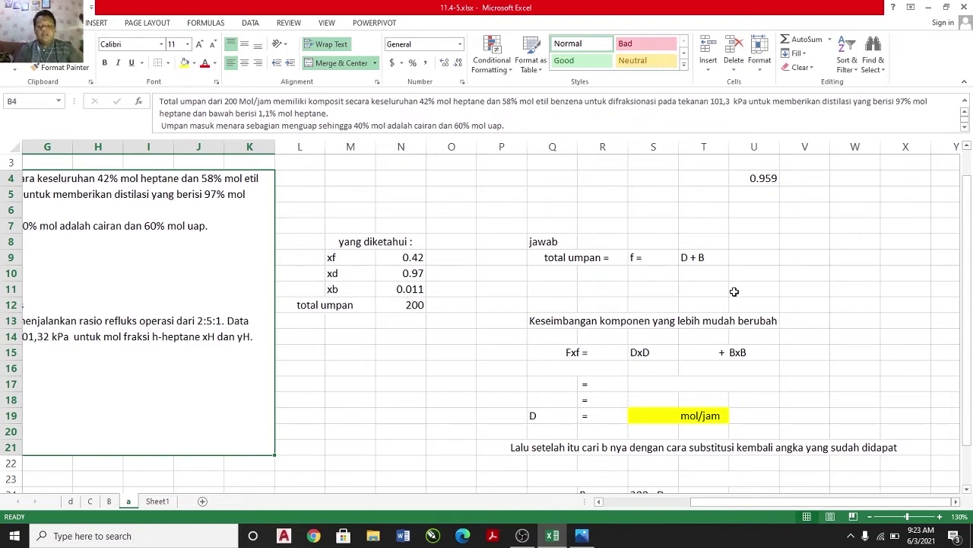
left_click(640, 272)
type("200")
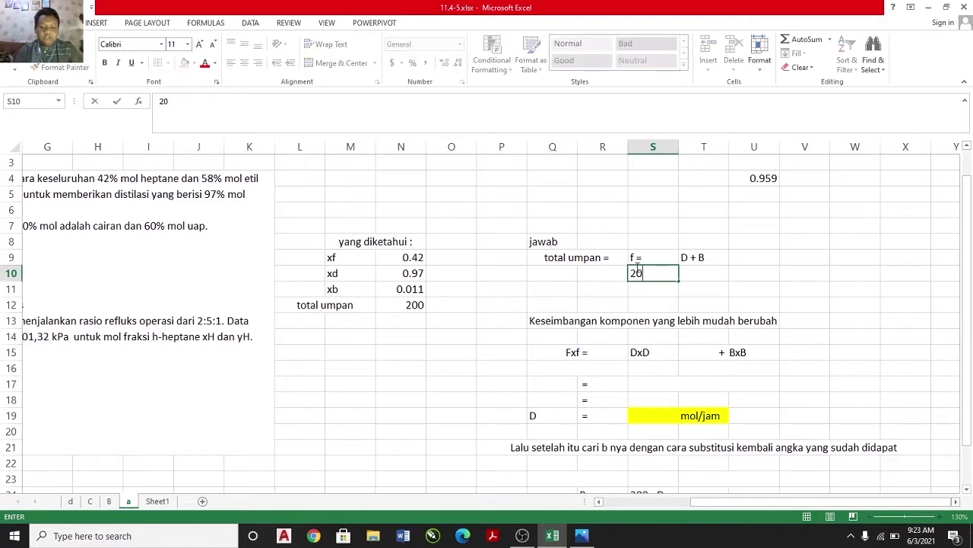
key("Tab")
type("=")
key("Tab")
type("D + B")
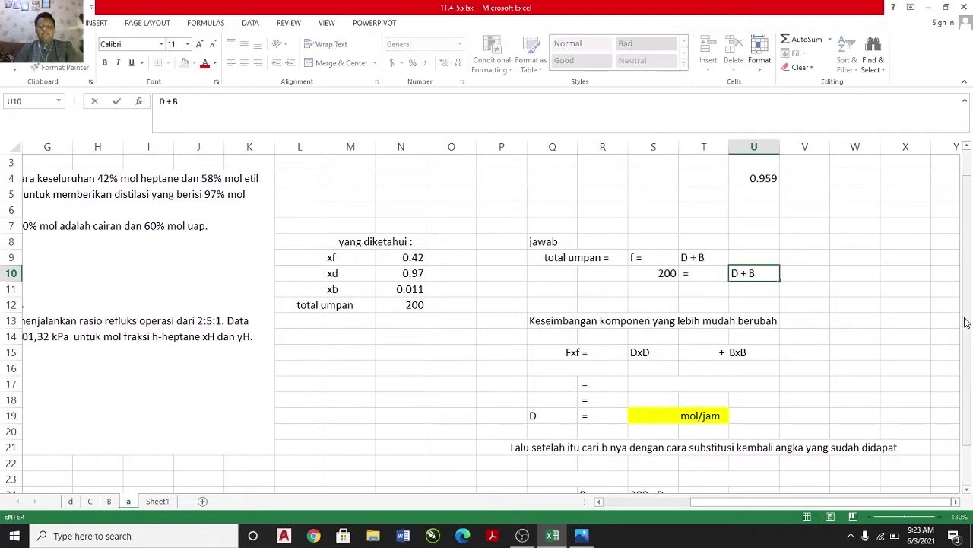
Write the rearranged balance B = 200 -D across cells S11 to U11 and number it 1 in V11.
left_click(665, 289)
type("B")
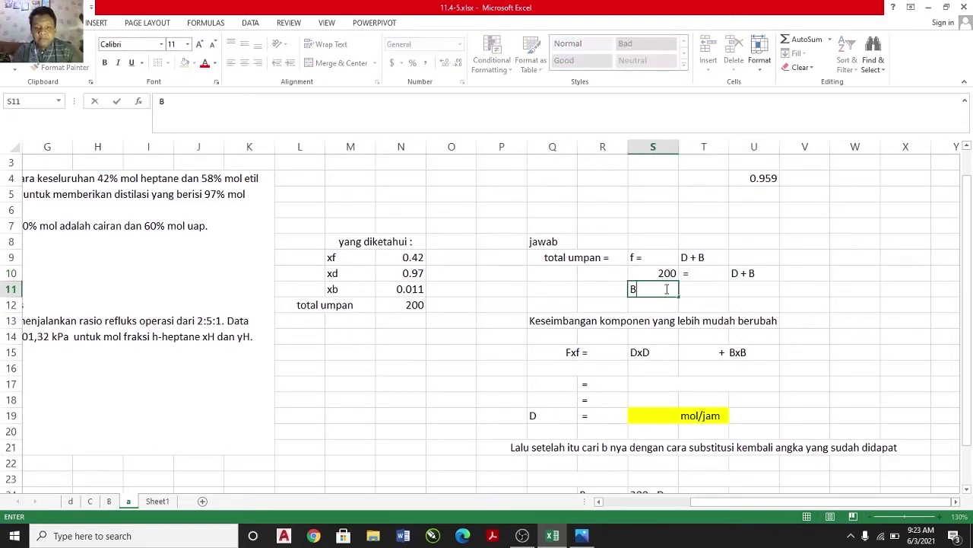
type("              =")
left_click(753, 289)
type("200")
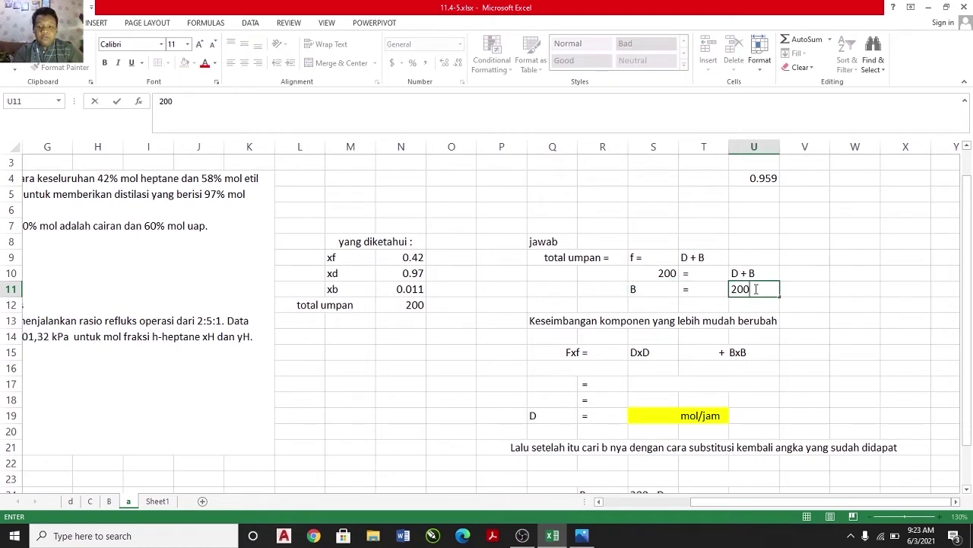
type(" -D")
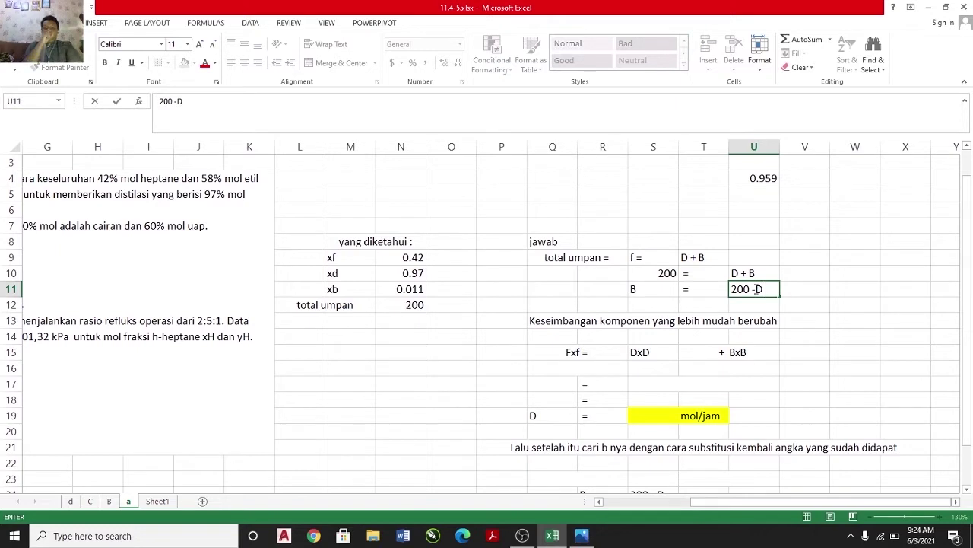
left_click(799, 290)
type("1")
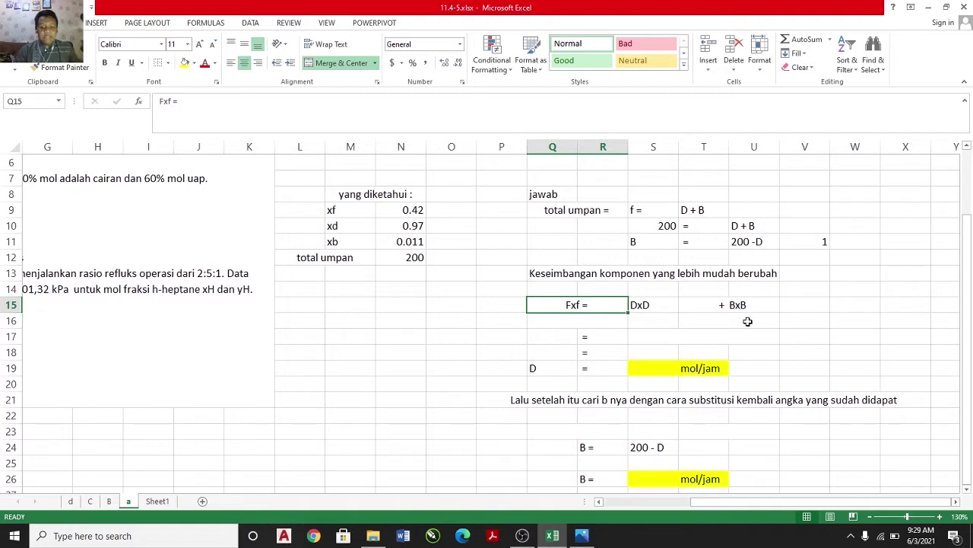
Enter 200*0.42 = in cell Q16 under Fxf as the left side of the component balance.
left_click(563, 327)
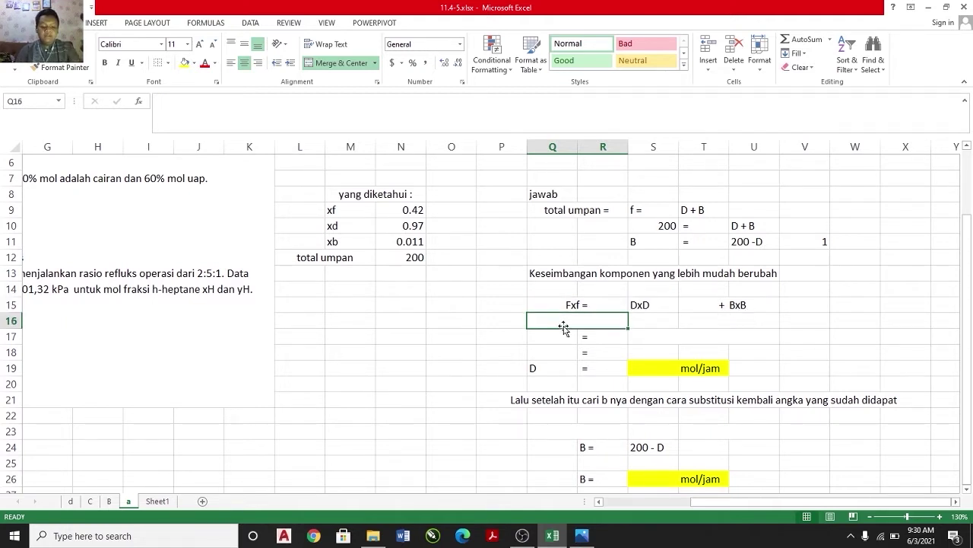
type("200")
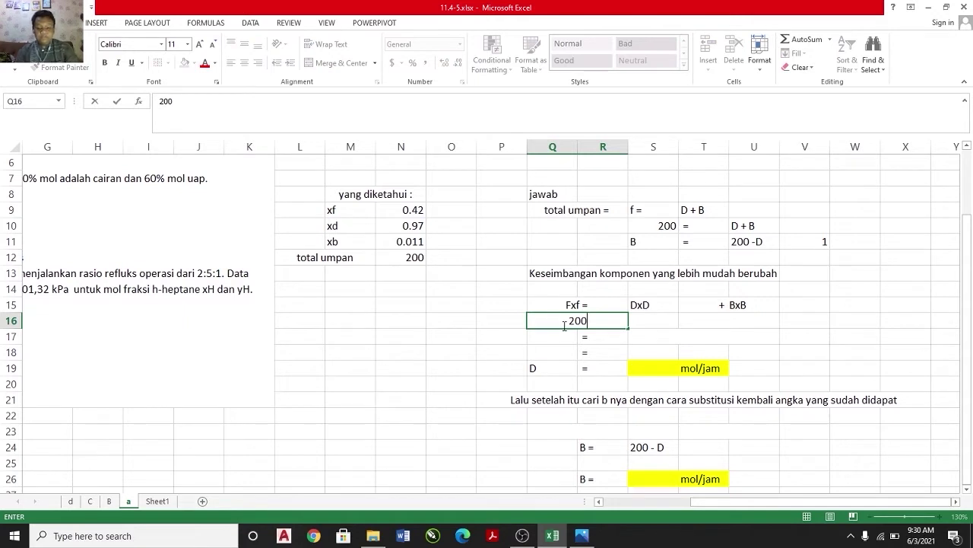
type("*0.")
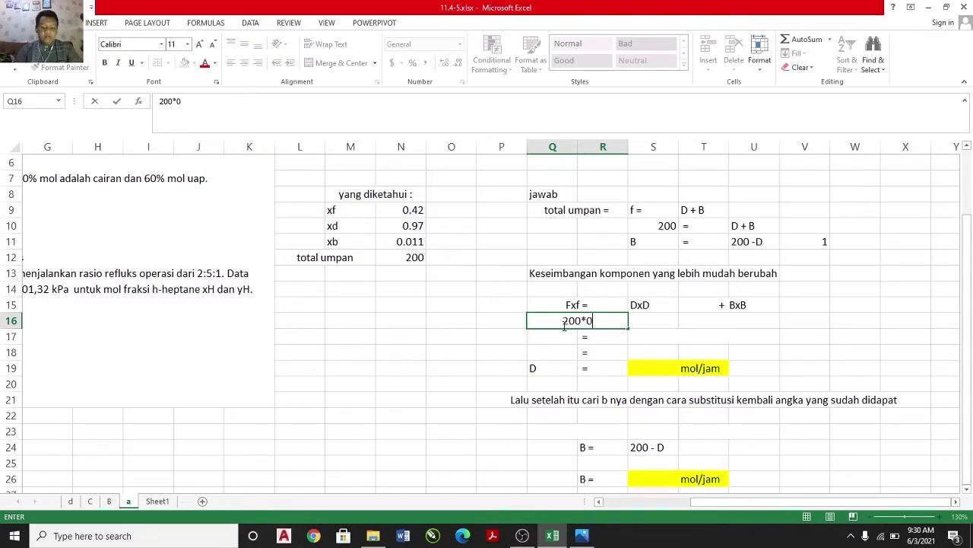
type("42")
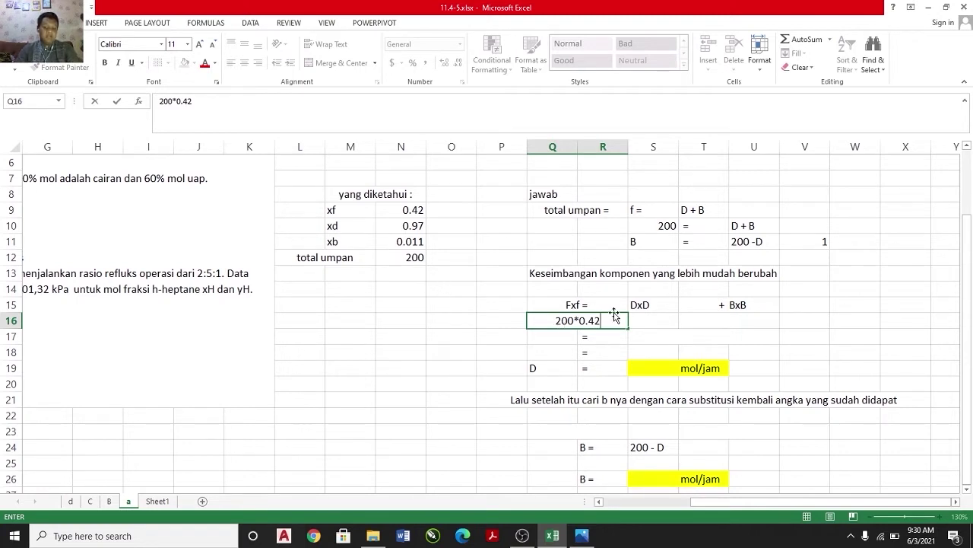
type(" =")
Enter the distillate term 0.97D in cell S16 under DxD.
left_click(661, 332)
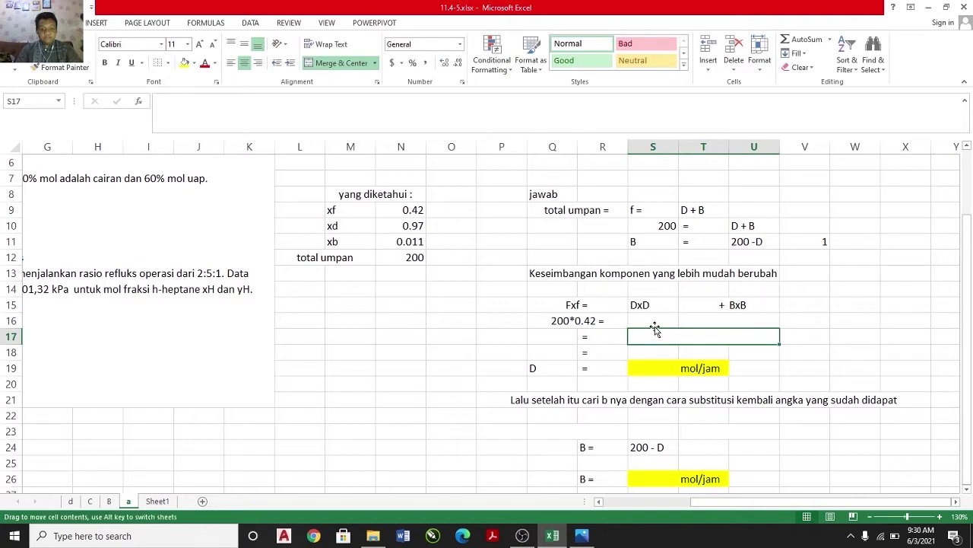
left_click(654, 324)
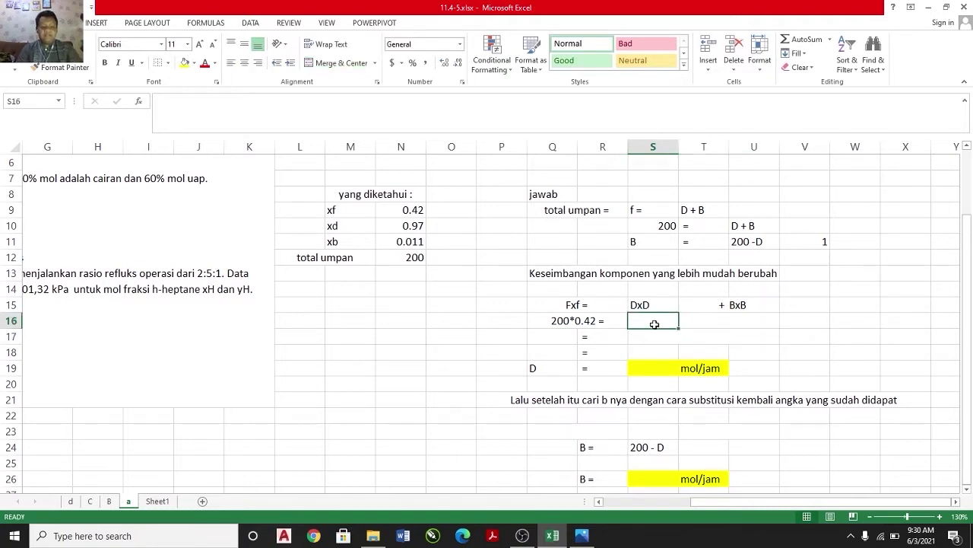
type("0.97d")
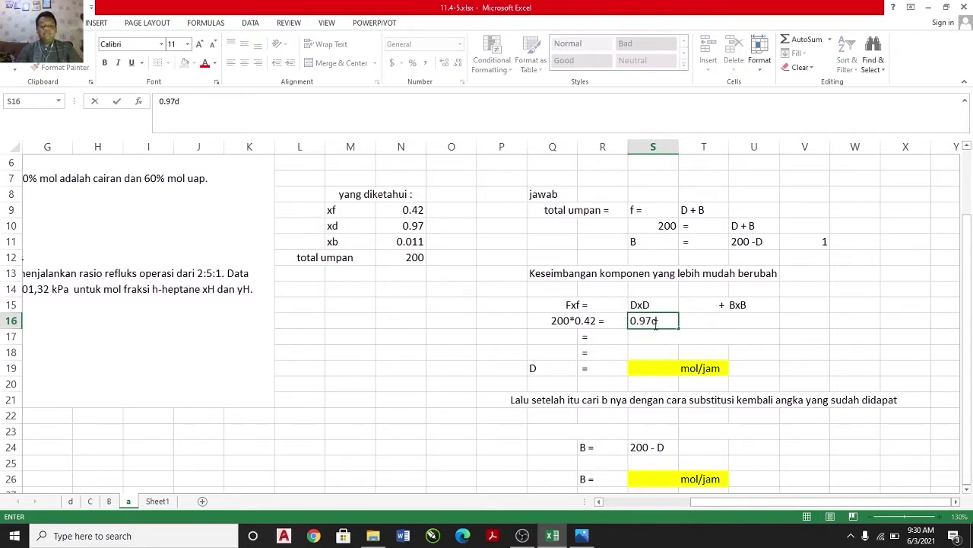
key("BackSpace")
type("D")
Enter the bottoms term (200-D)0.011 in cell T16 and add a plus sign after 0.97D in S16.
left_click(711, 328)
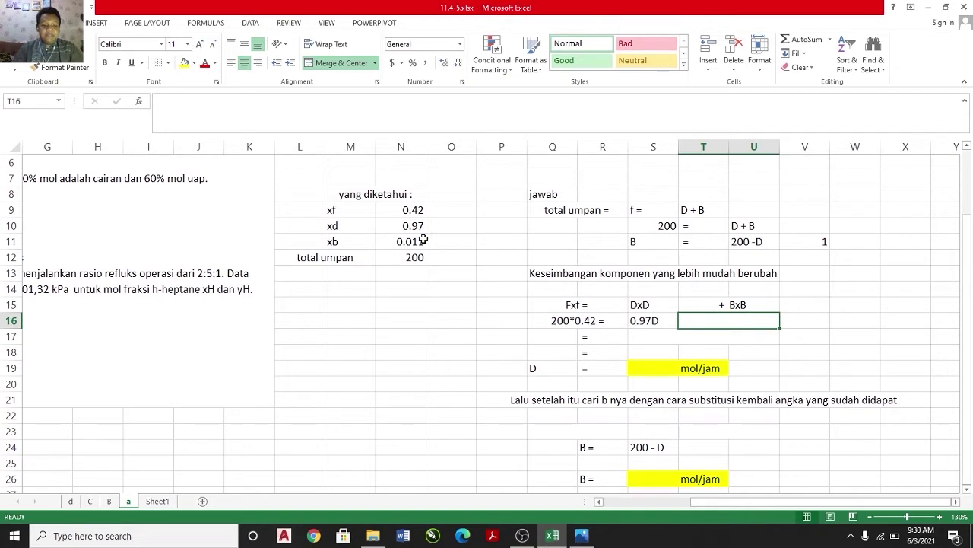
left_click(499, 129)
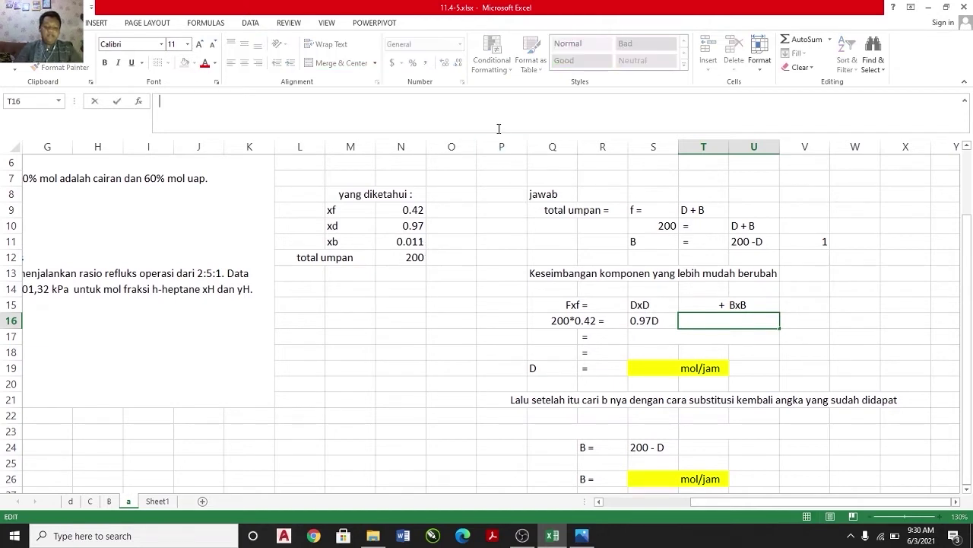
type("0.011")
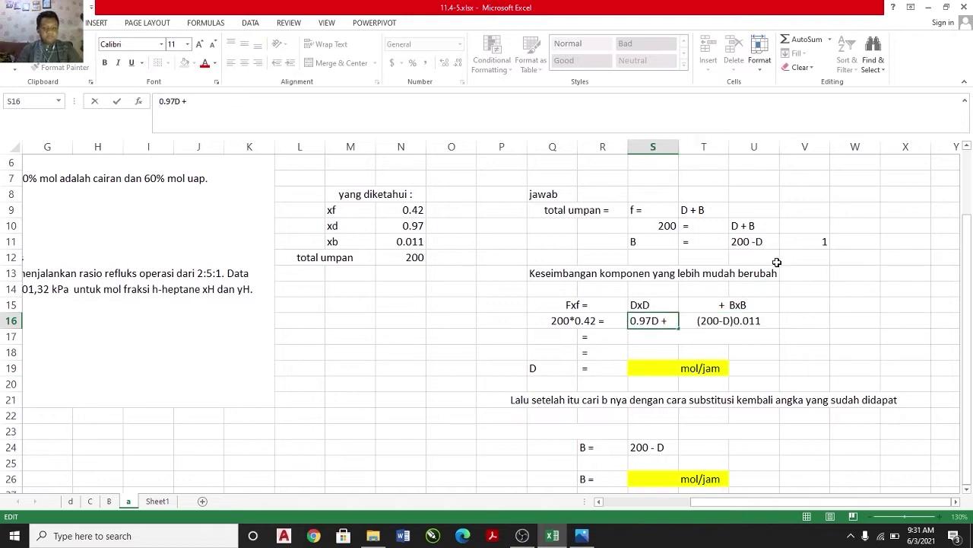
left_click(706, 340)
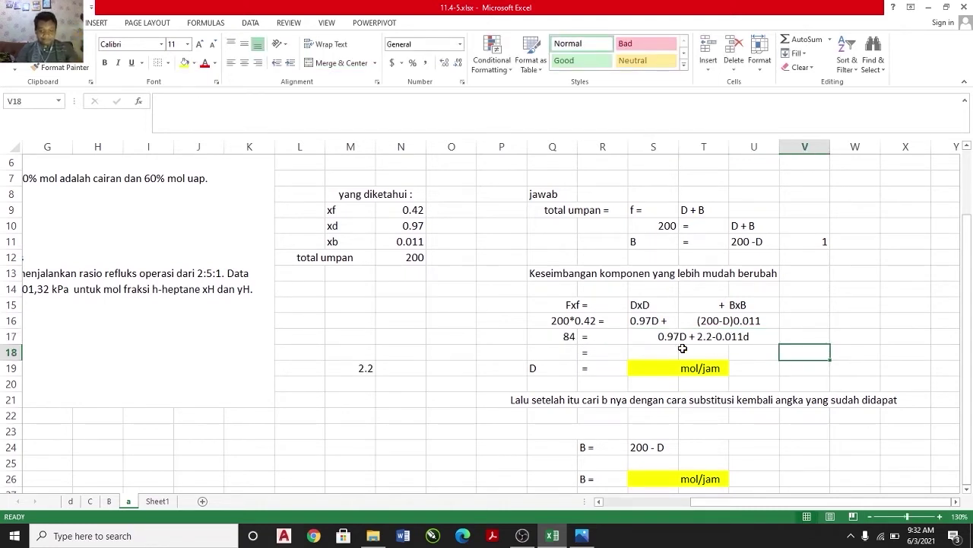
Calculate the left side of the simplified balance in cell Q18 with the formula =84-2.2.
left_click(756, 336)
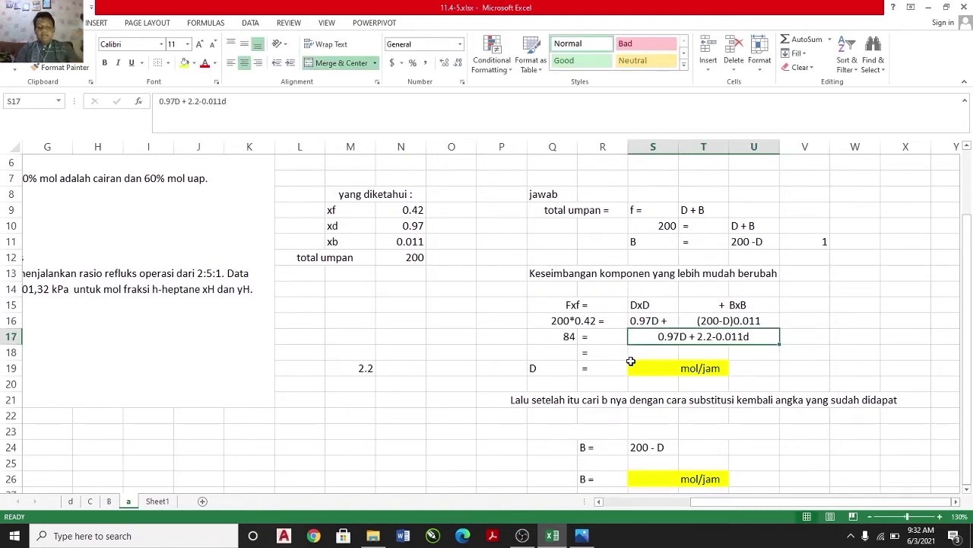
left_click(558, 355)
left_click(359, 109)
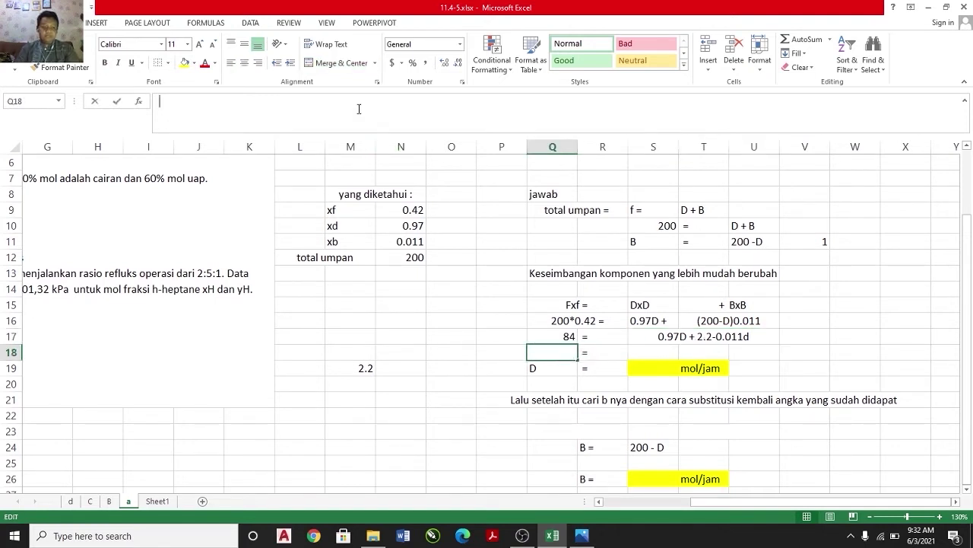
type("=84-2.2")
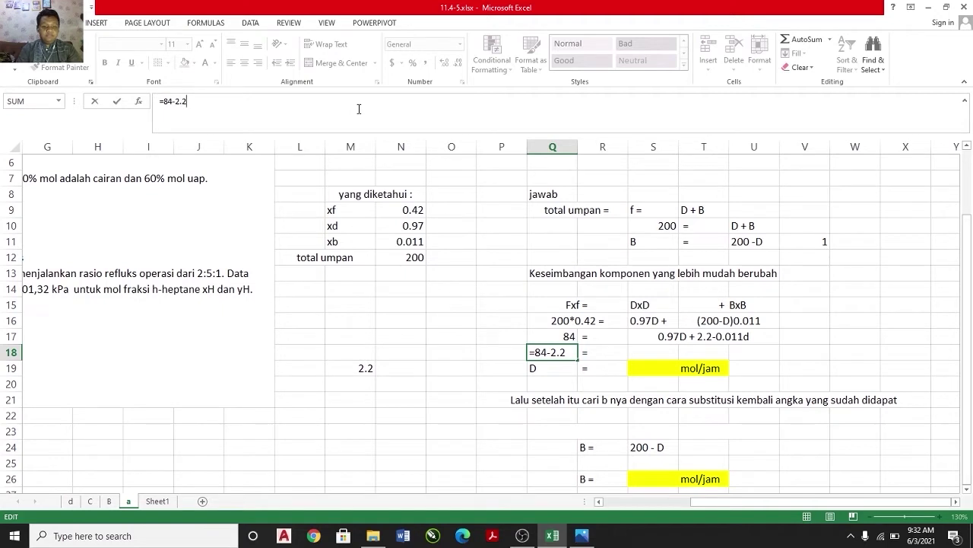
key("Return")
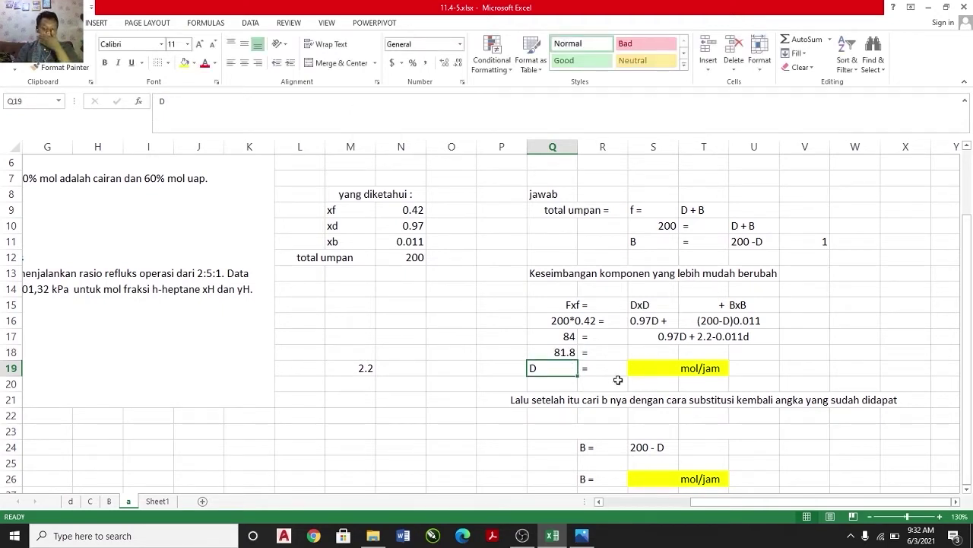
Enter the combined distillate term 0.959D in cell S18 as the right side of the simplified balance.
left_click(621, 352)
left_click(639, 354)
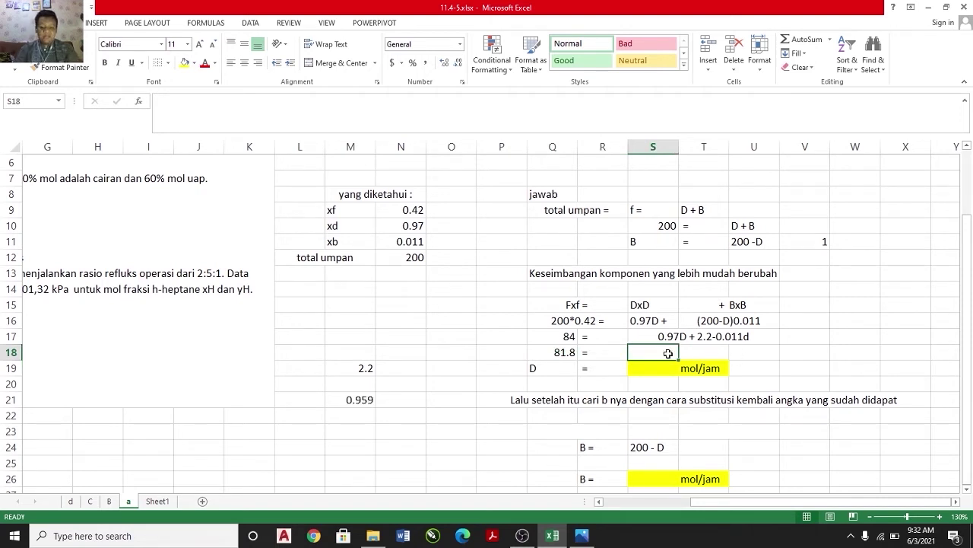
type("0")
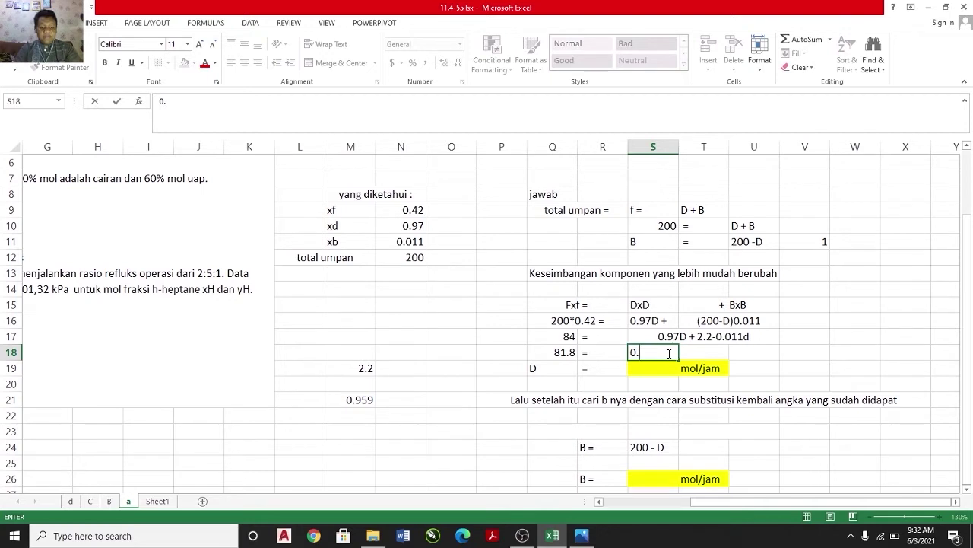
type(".959")
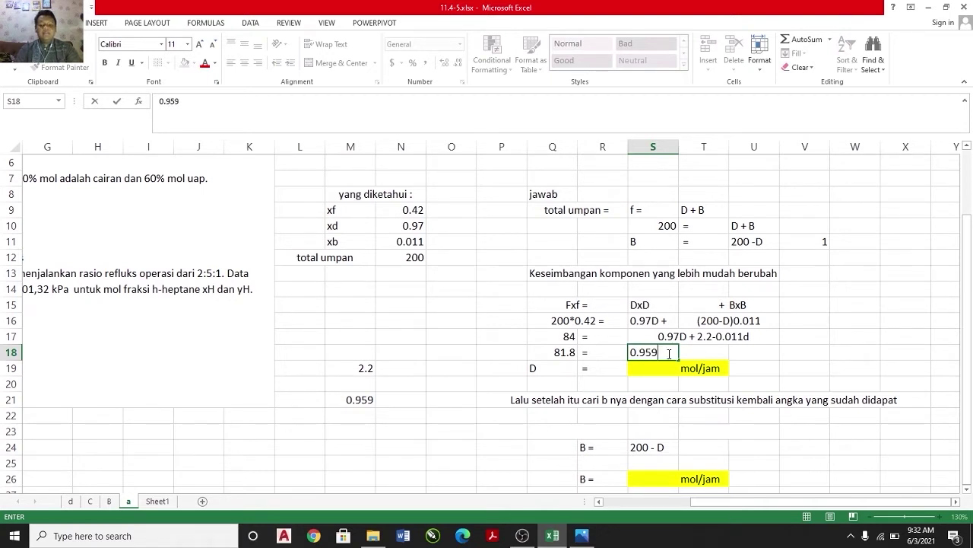
type("d")
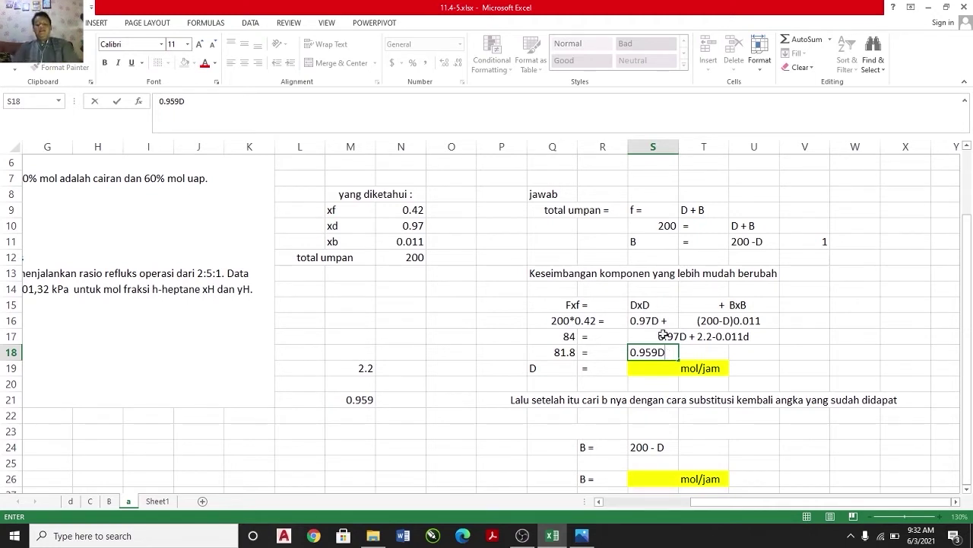
Calculate the distillate flow D in cell S19 with the formula =81.8/0.959.
left_click(654, 365)
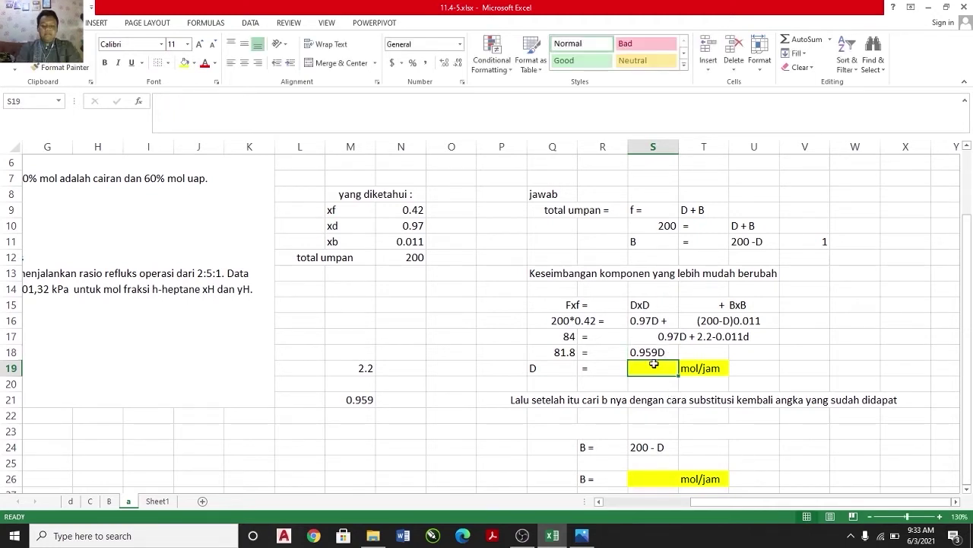
type("=")
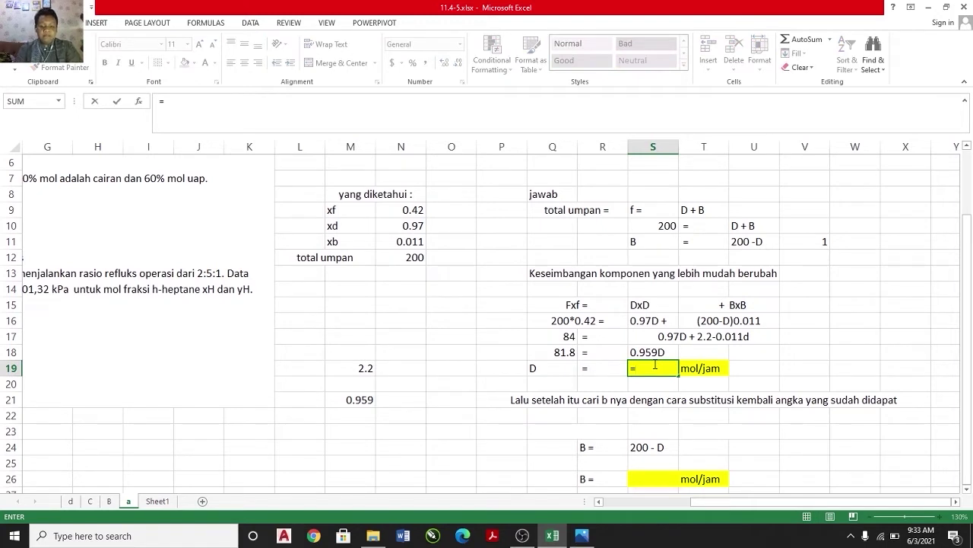
type("81.8")
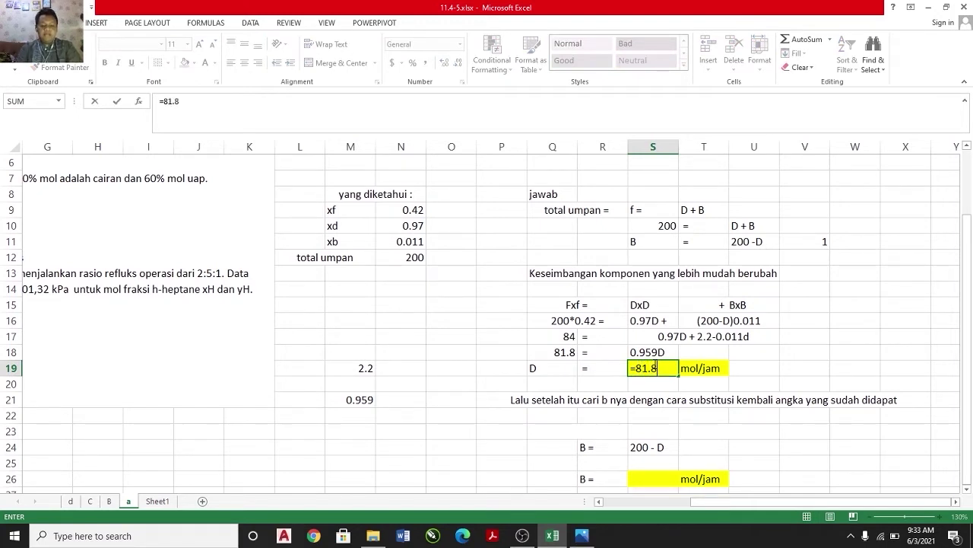
type("/0.9")
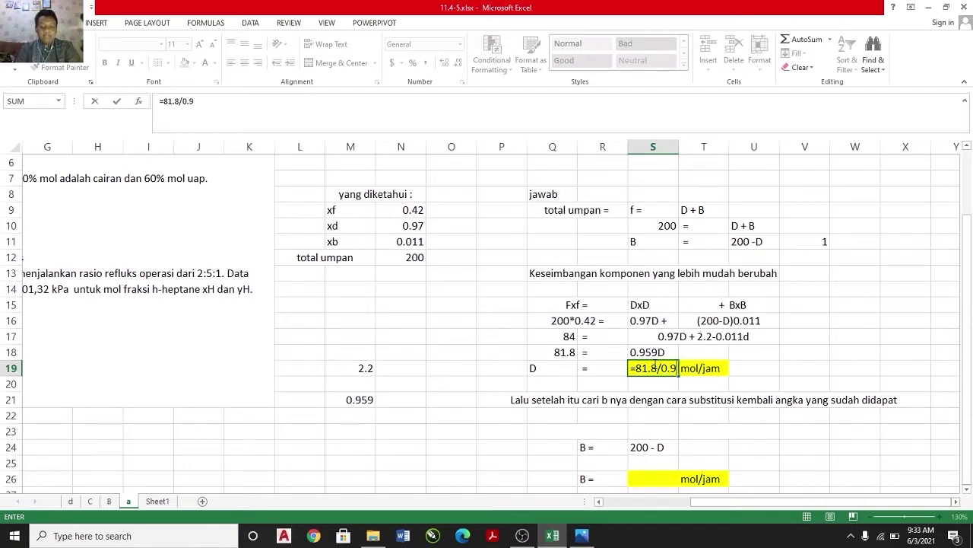
type("59")
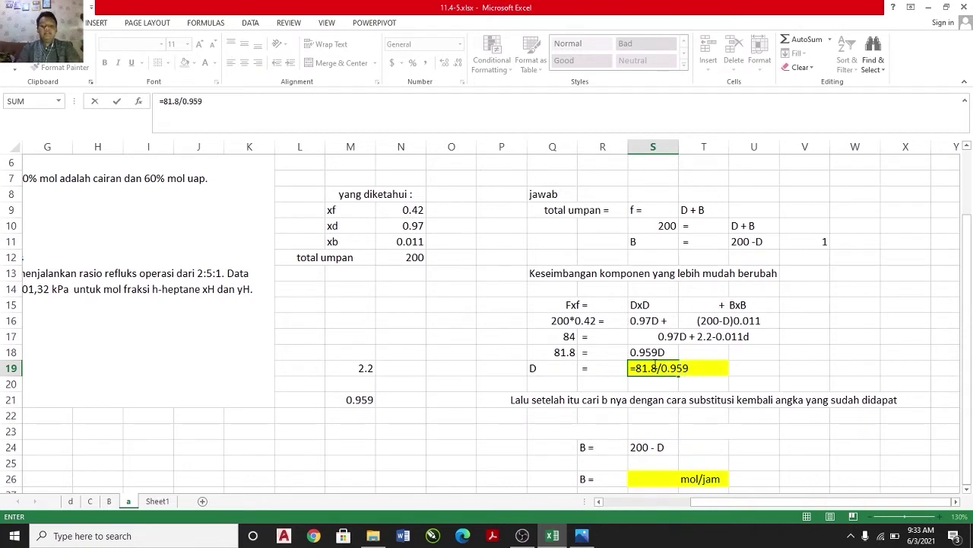
key("Return")
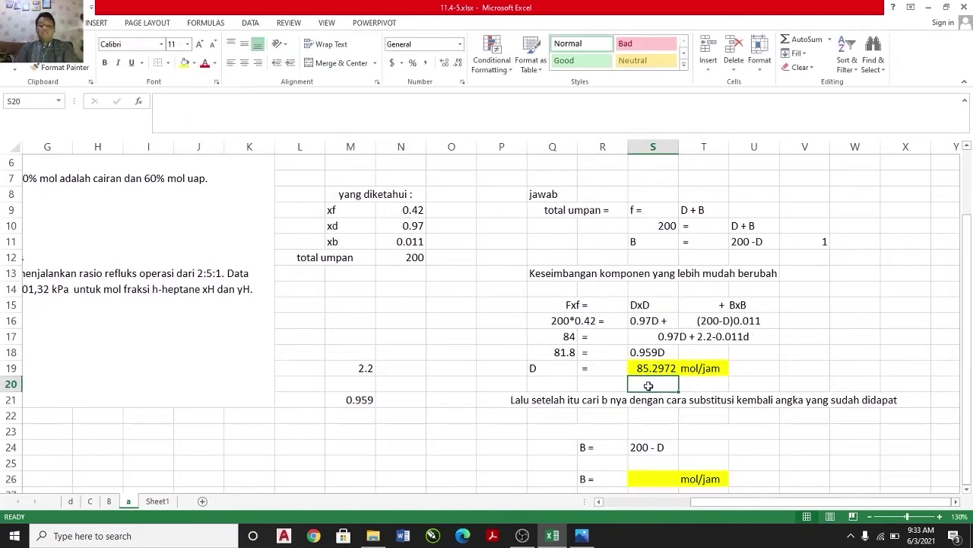
Calculate the bottoms flow in cell S25 by subtracting the distillate flow from the feed with =200-S19.
scroll(673, 378, "down", 1)
scroll(651, 322, "up", 1)
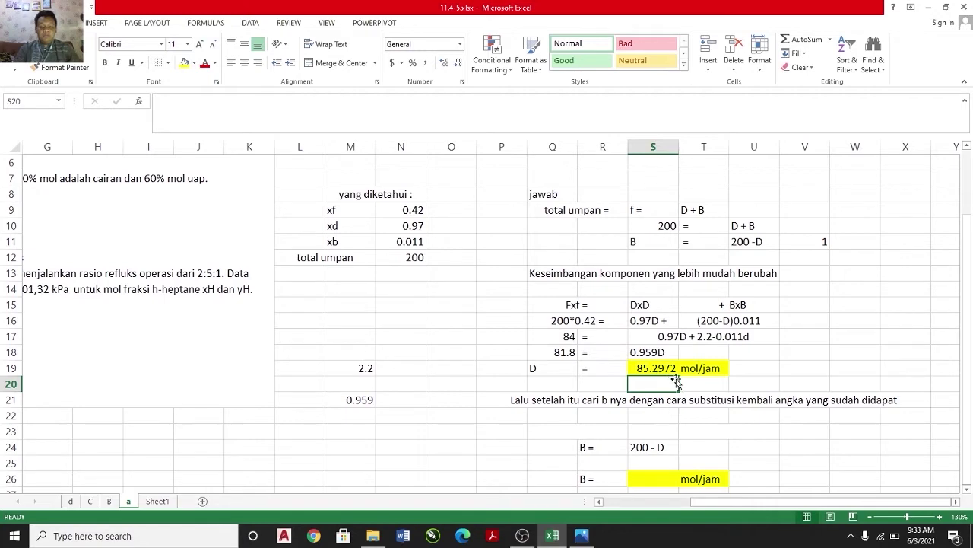
scroll(707, 375, "down", 1)
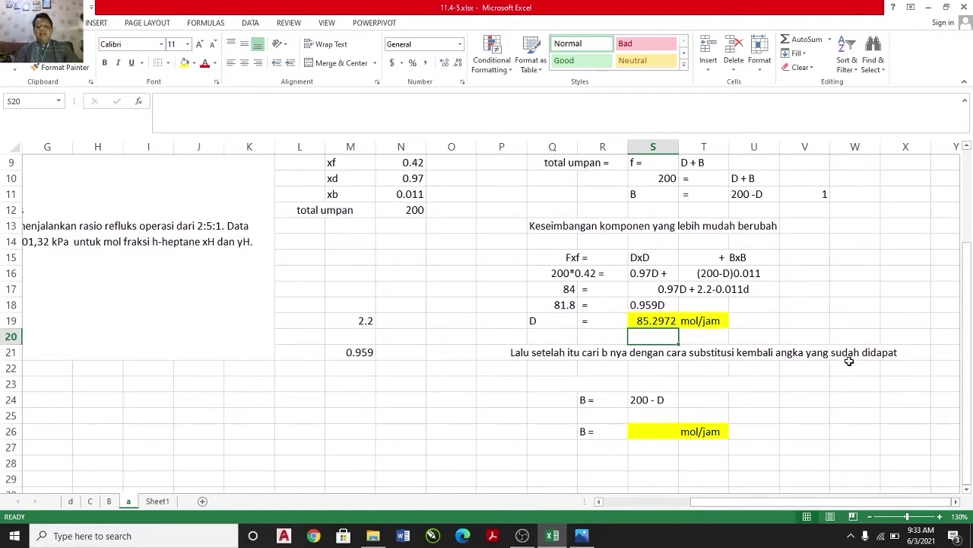
scroll(752, 388, "up", 1)
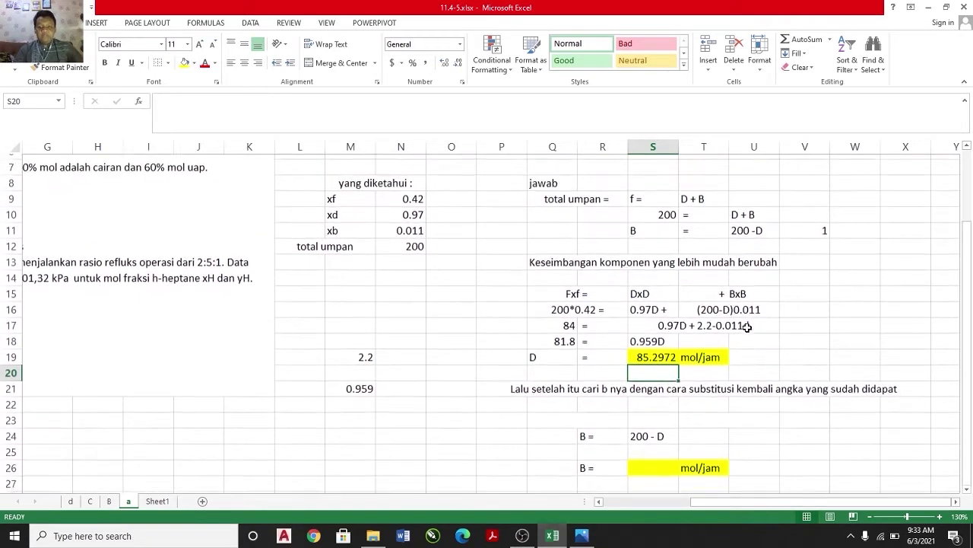
scroll(819, 245, "down", 1)
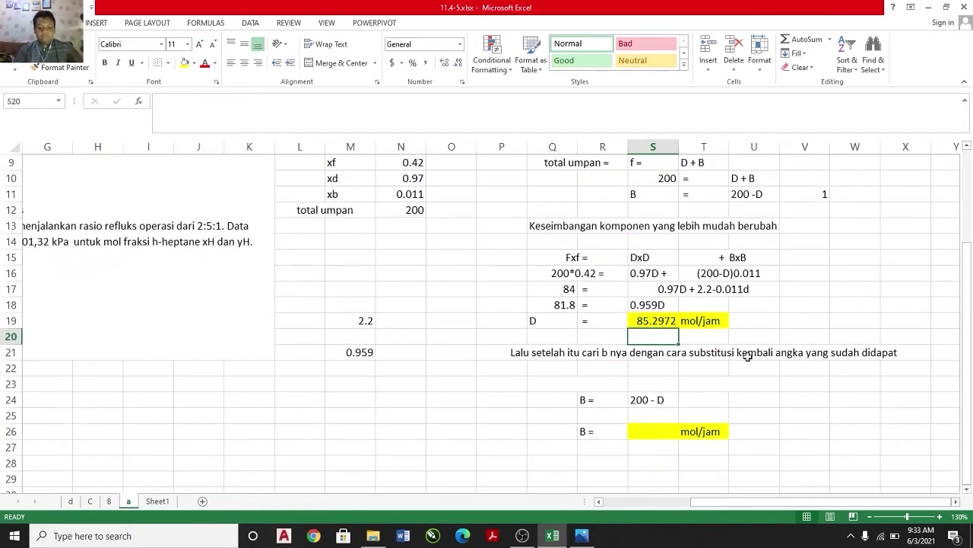
left_click(643, 403)
left_click(645, 413)
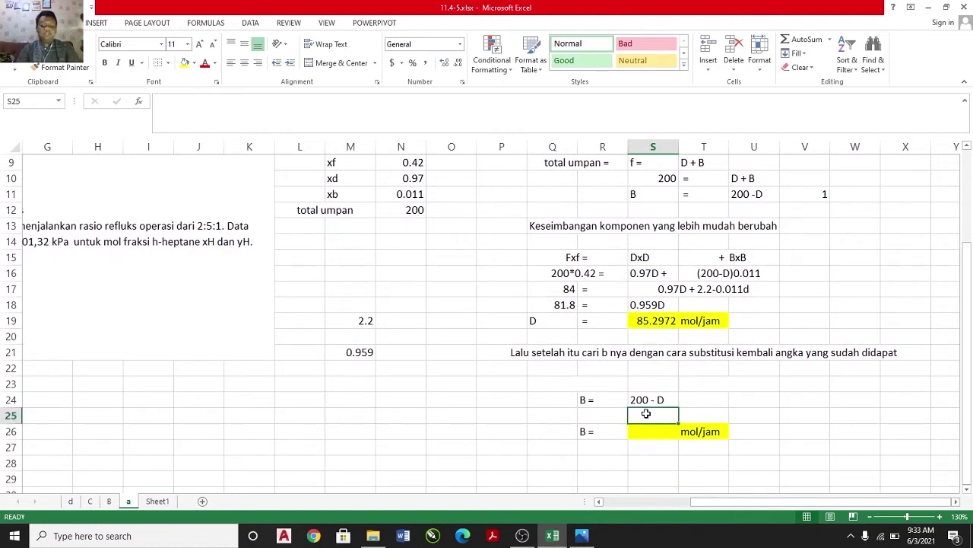
type("=")
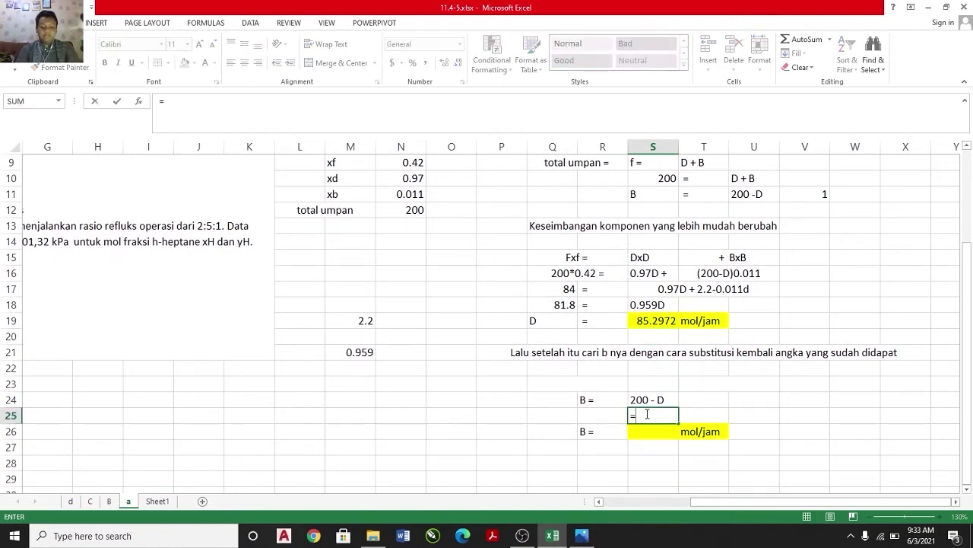
type("200-")
left_click(645, 320)
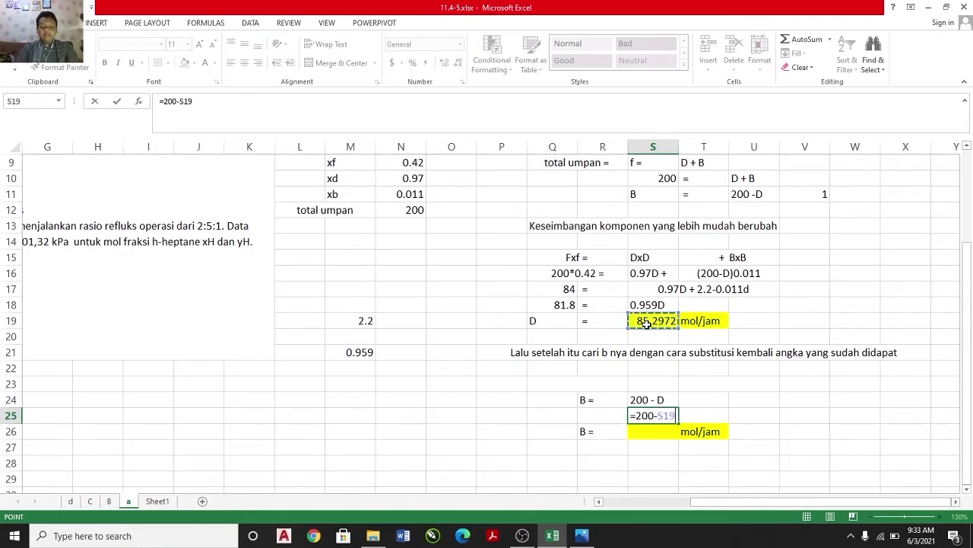
key("Return")
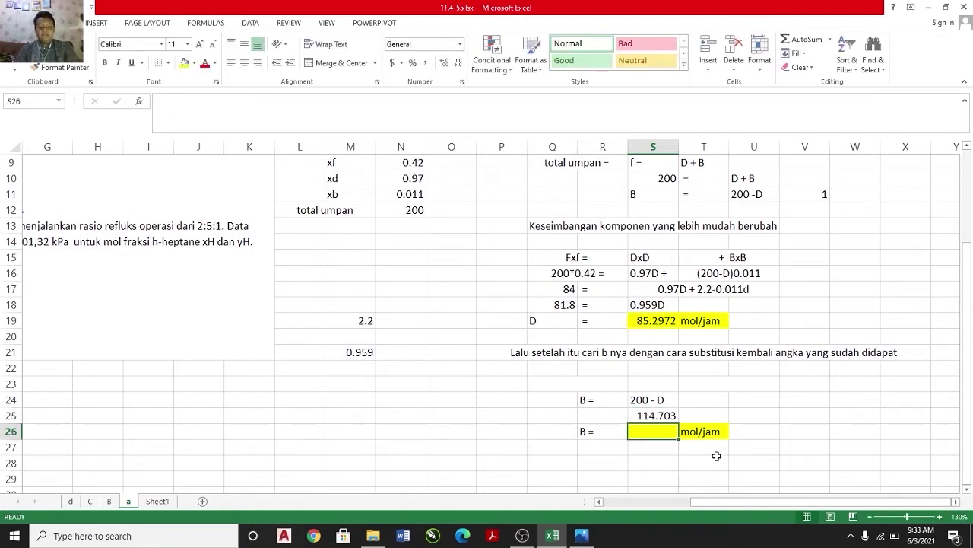
left_click(654, 415)
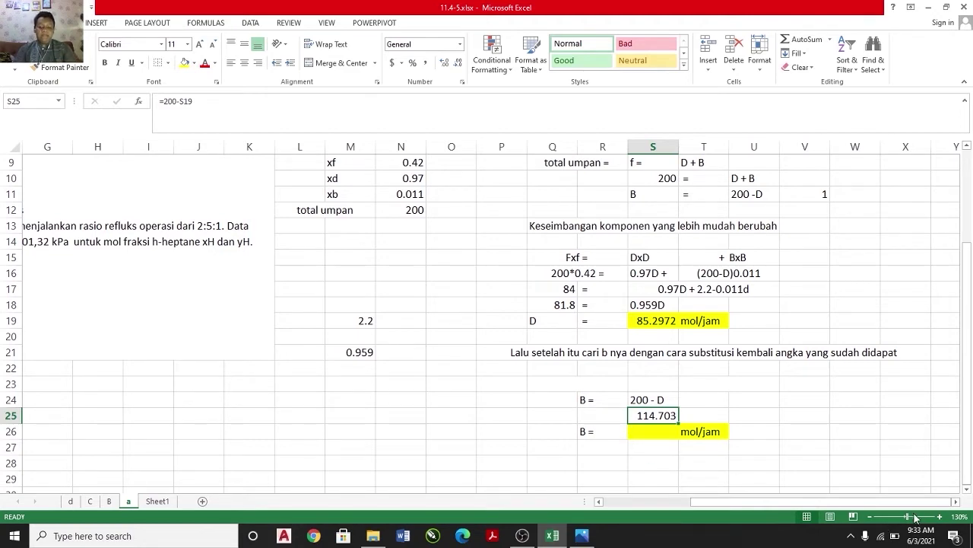
left_click_drag(907, 516, 896, 517)
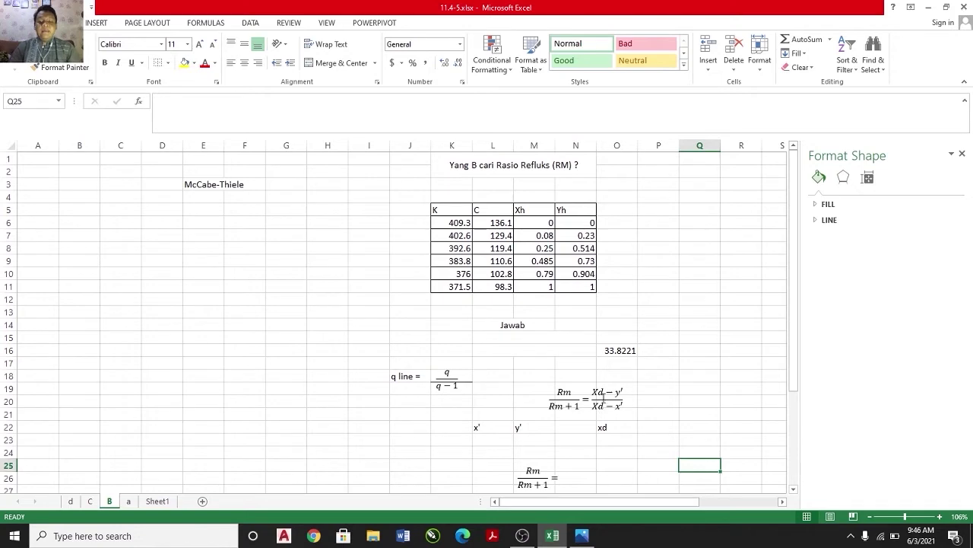
Copy the xd label and its value 0.97 from sheet a into cells O18:P18 on sheet B.
left_click(601, 373)
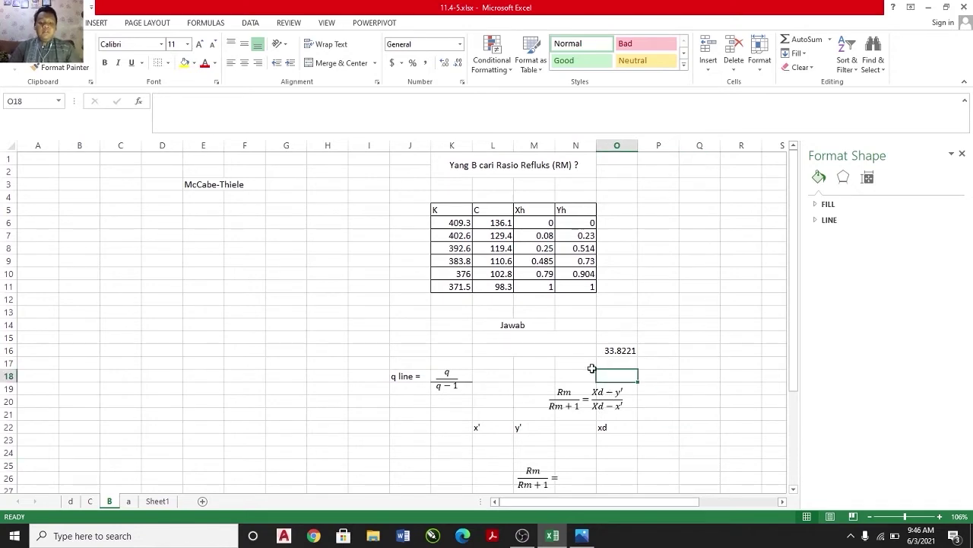
left_click(126, 502)
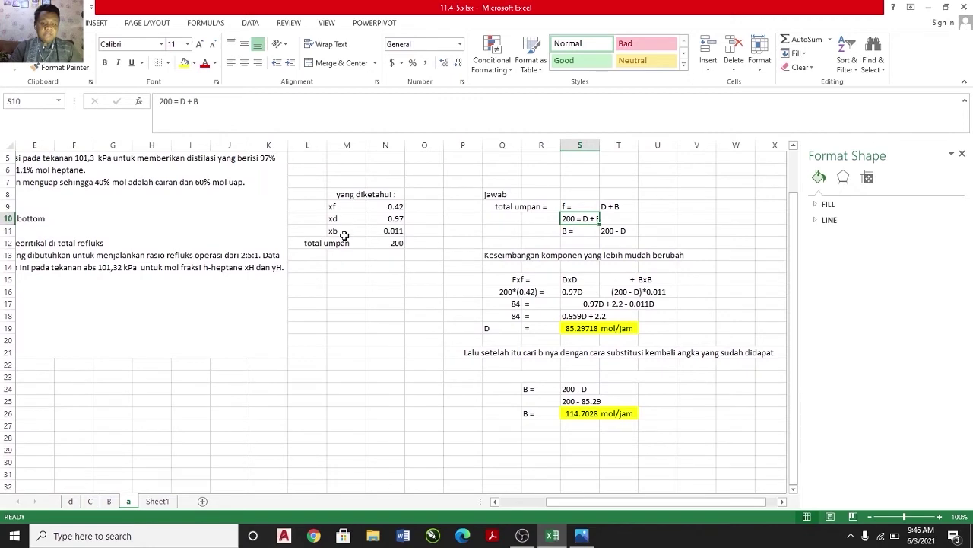
left_click_drag(339, 219, 383, 218)
key("ctrl+c")
left_click(109, 501)
key("ctrl+v")
left_click(696, 417)
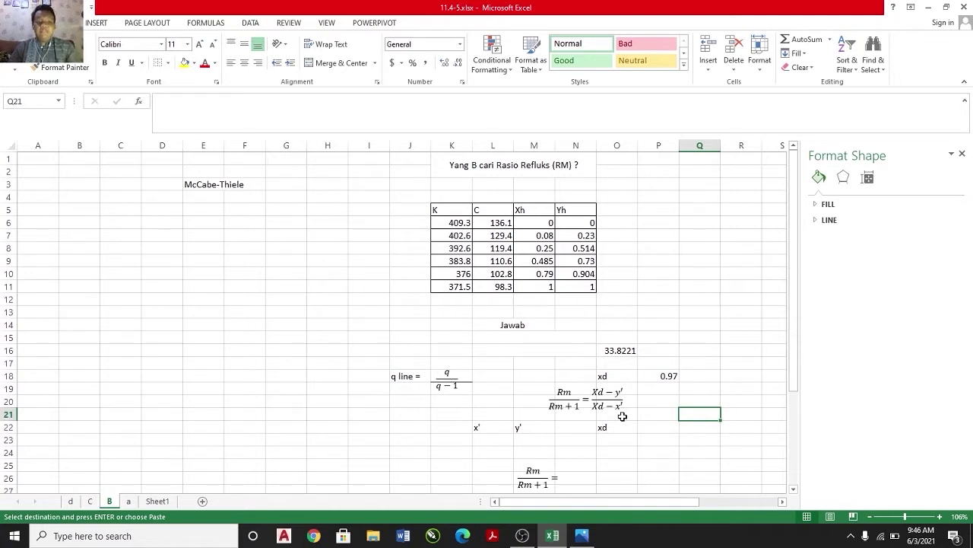
Insert a scatter chart with straight lines and markers from the Xh and Yh data in M6:N11 and place it below the McCabe-Thiele heading.
left_click(199, 184)
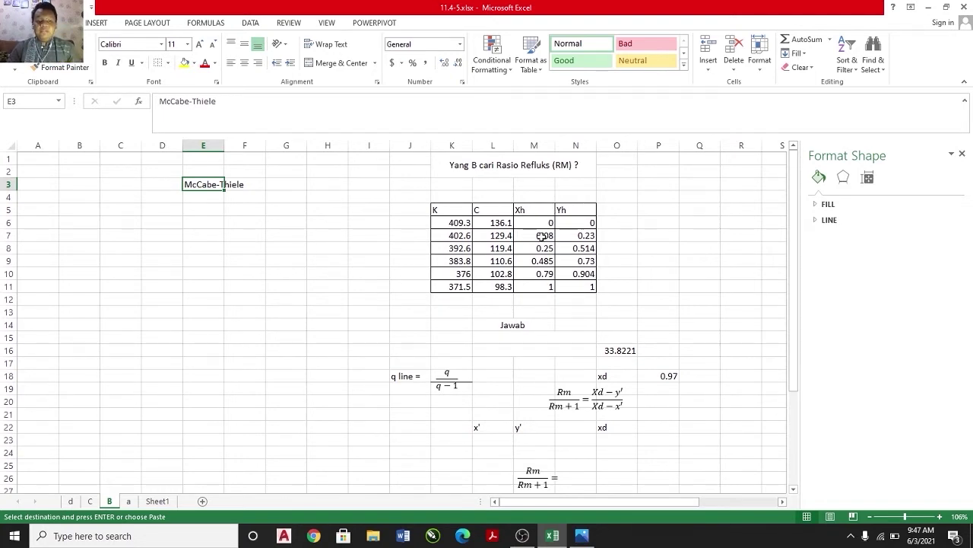
left_click_drag(547, 226, 575, 286)
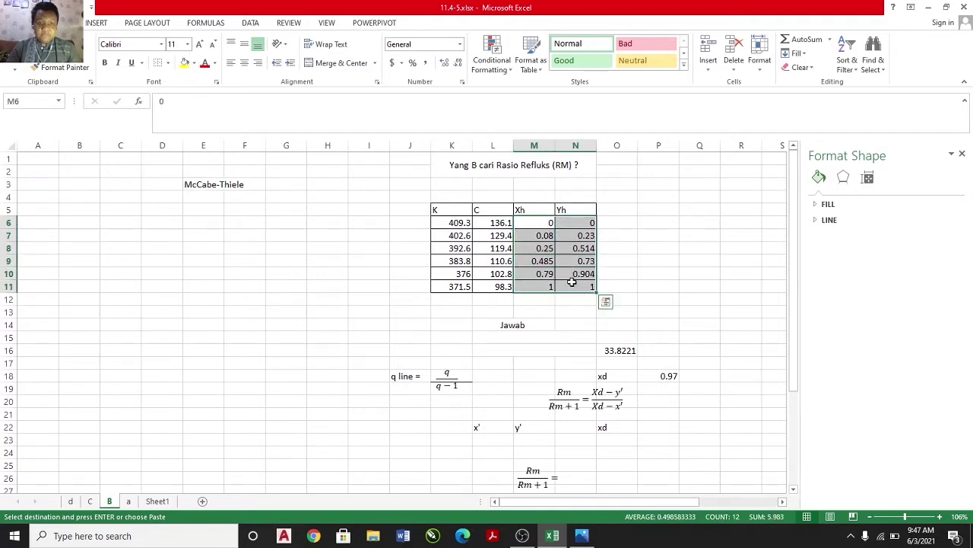
left_click(107, 25)
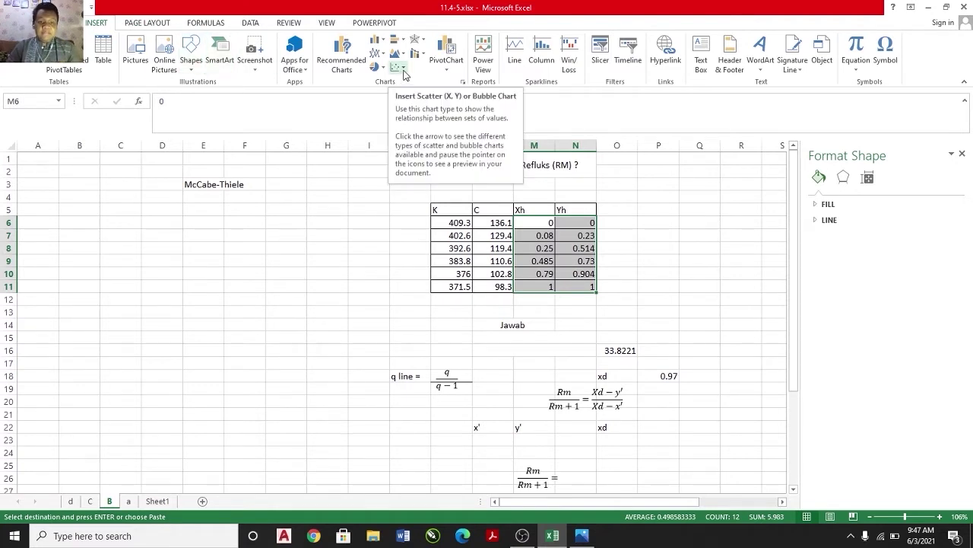
left_click(403, 70)
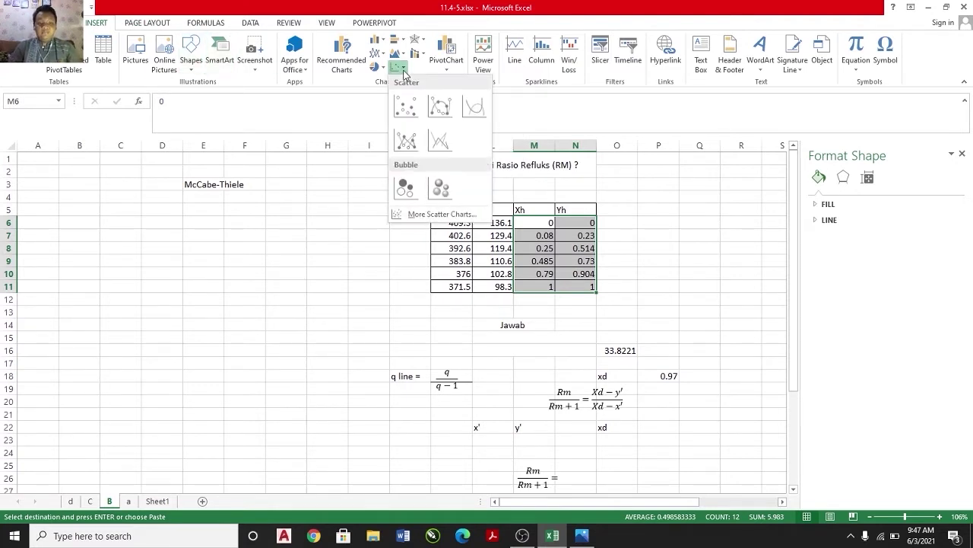
left_click(406, 143)
left_click_drag(453, 245, 275, 220)
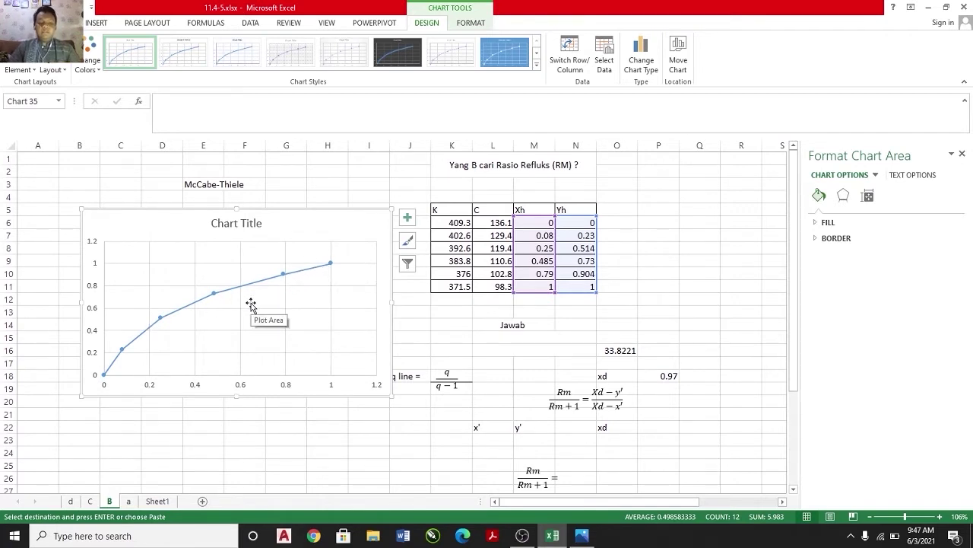
Scale both axes of the equilibrium chart from 0 to 1 in steps of 0.1 and shift the chart slightly to the left.
left_click(294, 287)
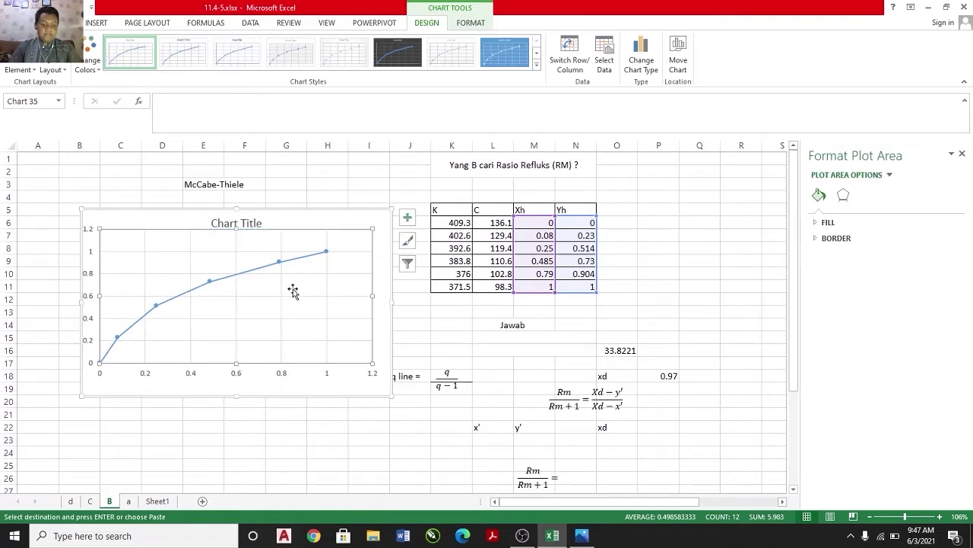
key("ctrl+z")
left_click(344, 379)
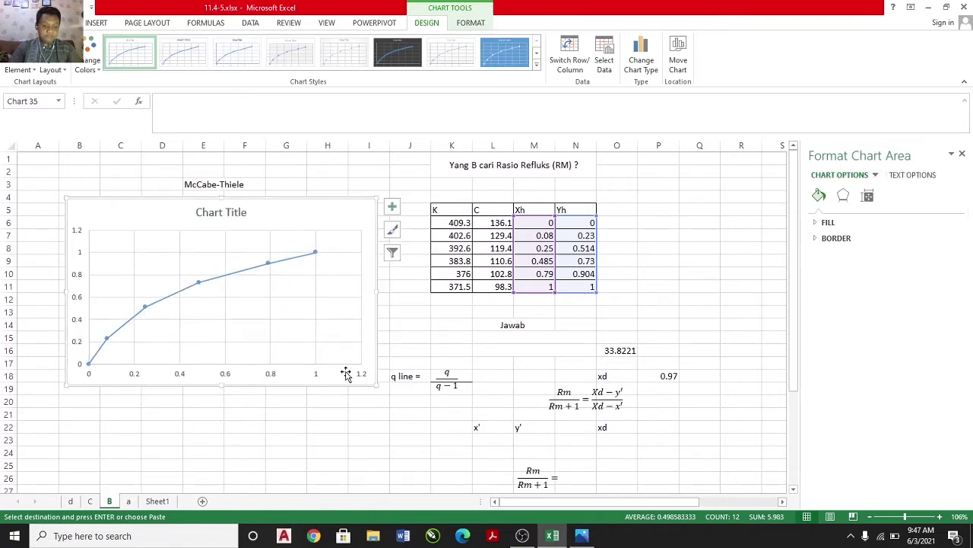
key("Escape")
left_click(350, 297)
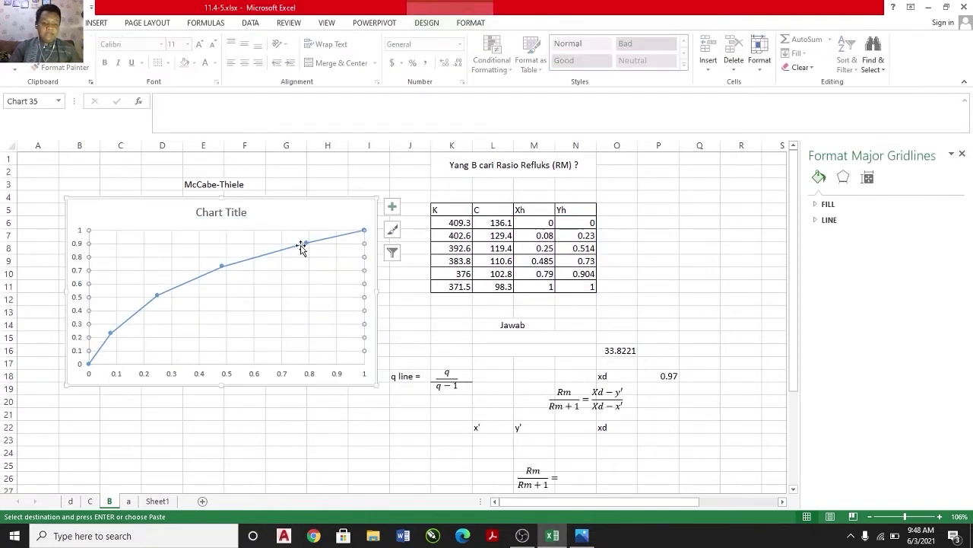
left_click_drag(318, 208, 305, 211)
left_click(411, 299)
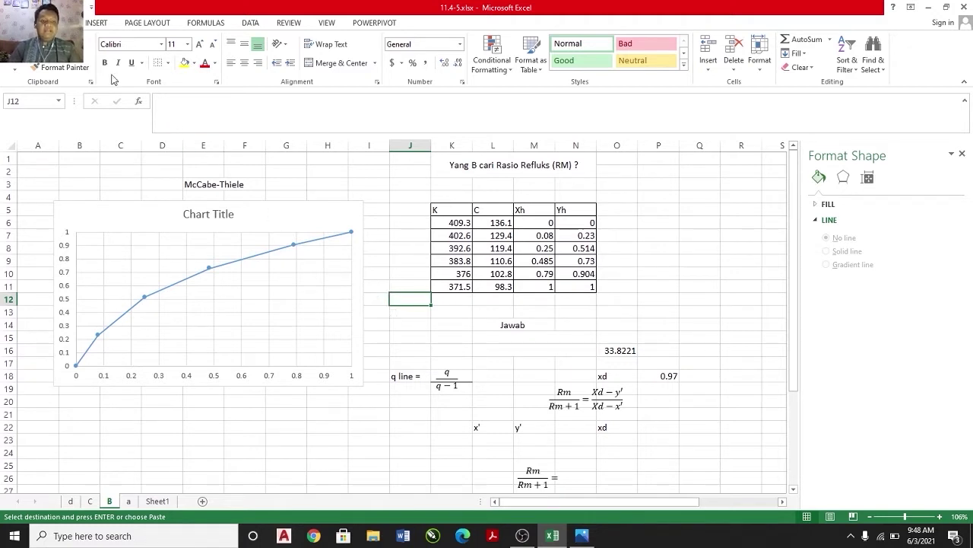
Draw a straight diagonal line on the chart from the origin (0, 0) to the point (1, 1).
left_click(97, 25)
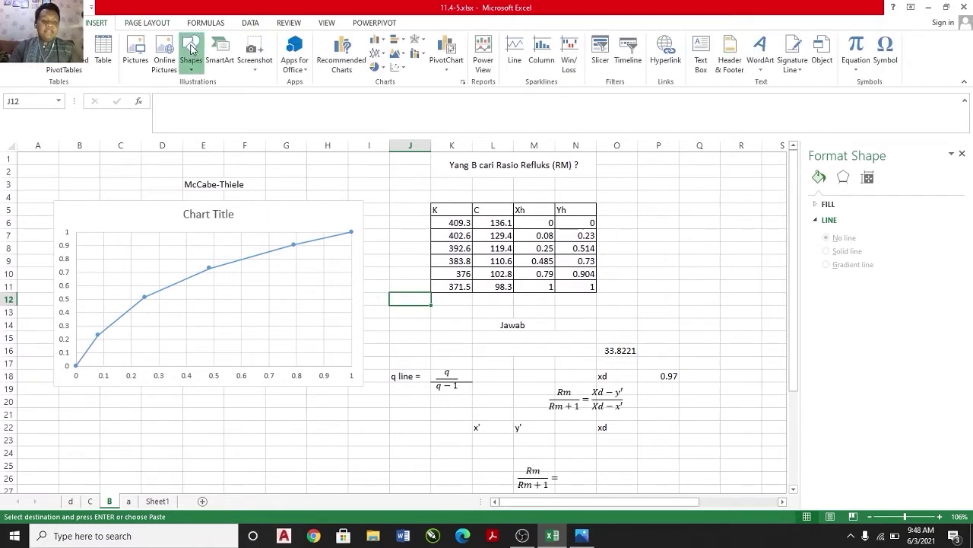
left_click(191, 55)
left_click(198, 97)
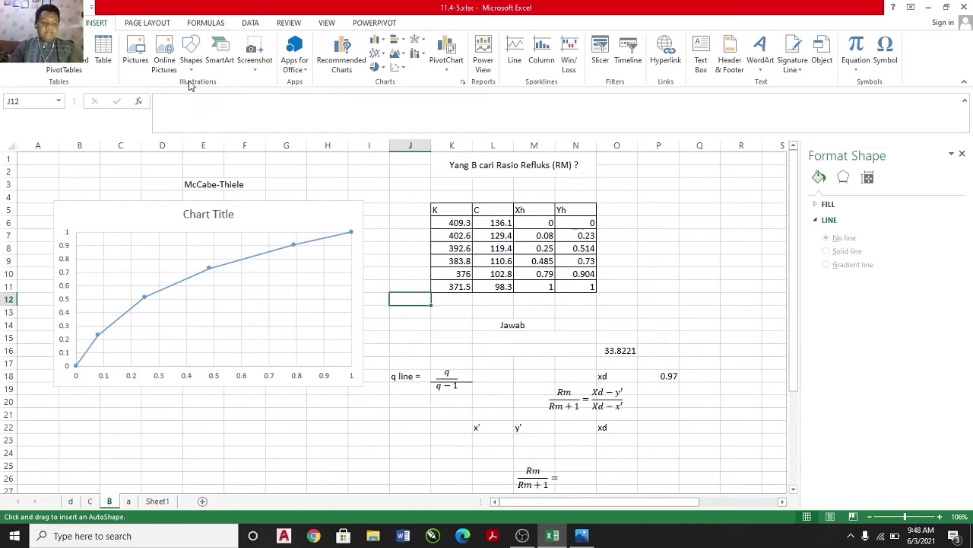
mouse_move(76, 365)
left_mouse_down()
mouse_move(203, 326)
mouse_move(353, 232)
left_mouse_up()
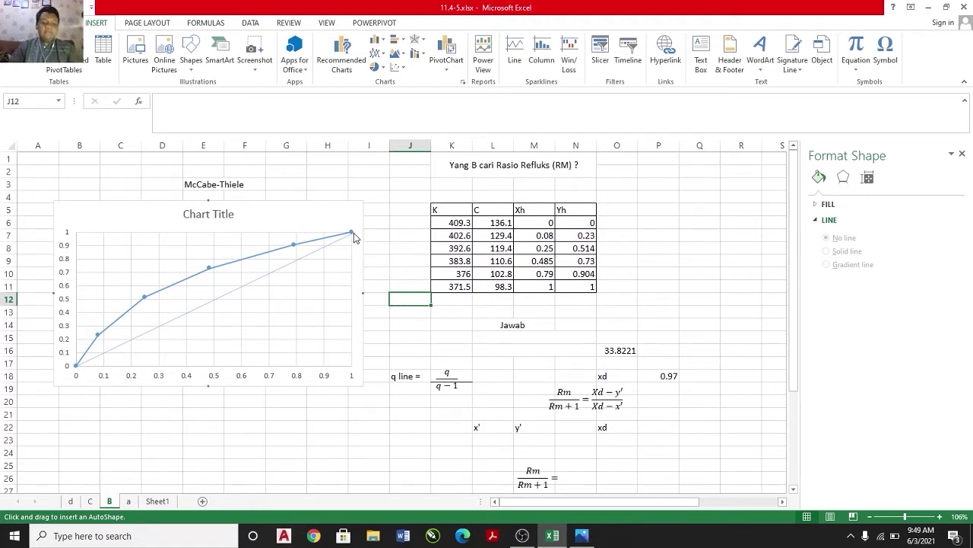
Apply the black line style to the chart's diagonal and list xb 0.011, xd 0.97 and xf 0.42 in D22:E24 below the chart.
left_click_drag(353, 233, 353, 232)
left_click(180, 64)
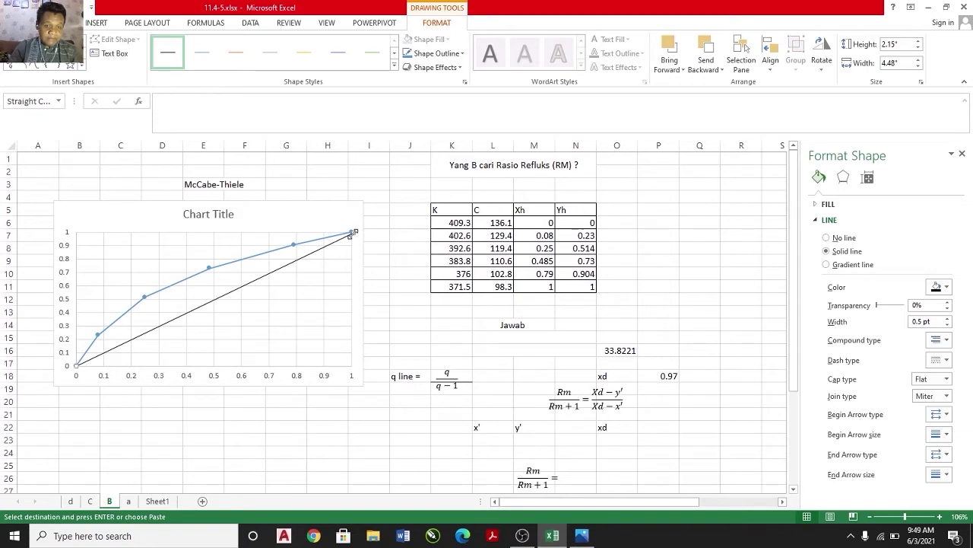
key("Escape")
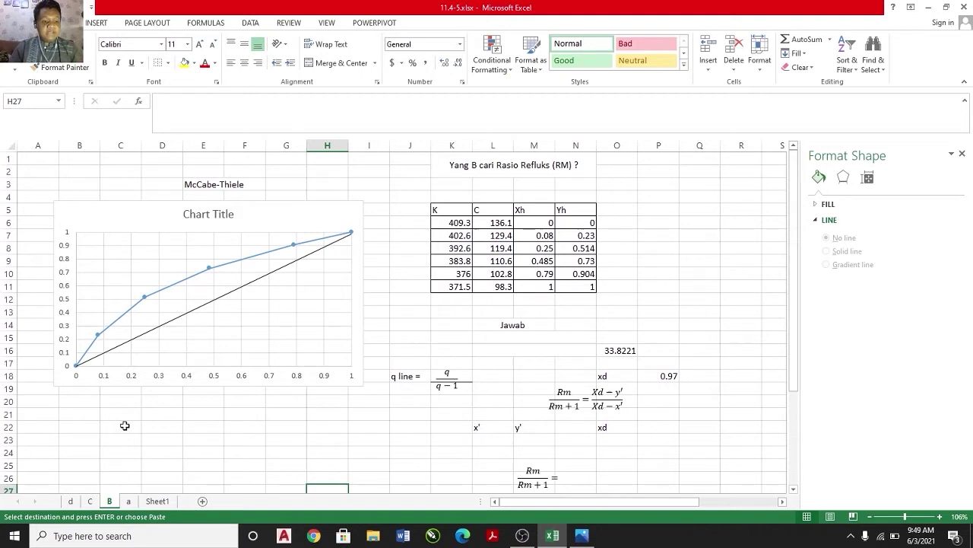
key("ctrl+z")
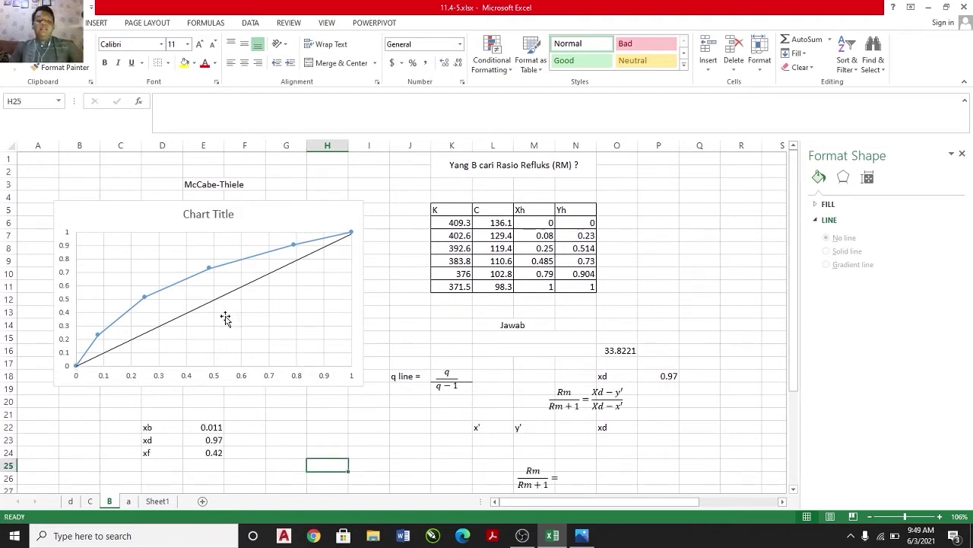
Draw a vertical line about 0.27" high near the origin, from below the x-axis up to the diagonal, and style it orange.
left_click(97, 22)
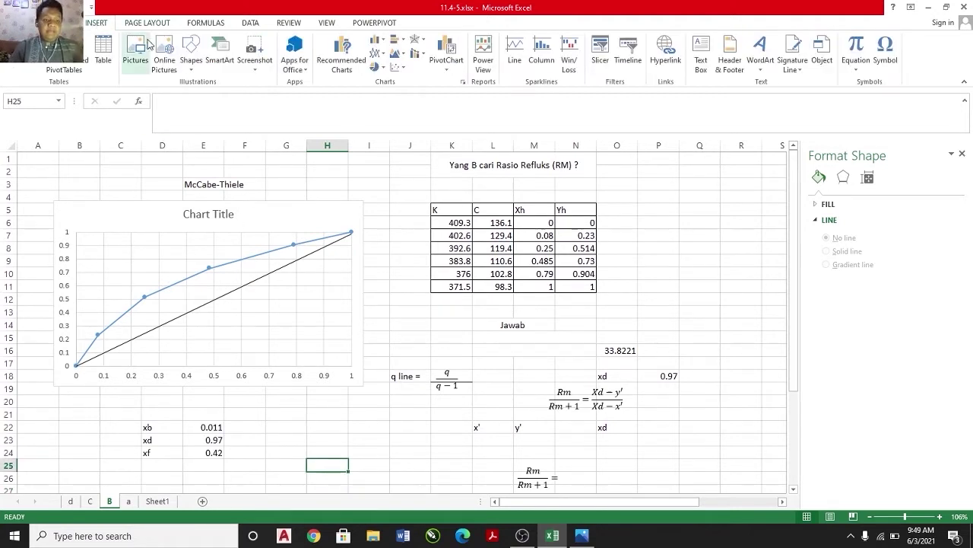
left_click(191, 52)
left_click(191, 138)
scroll(190, 448, "up", 9)
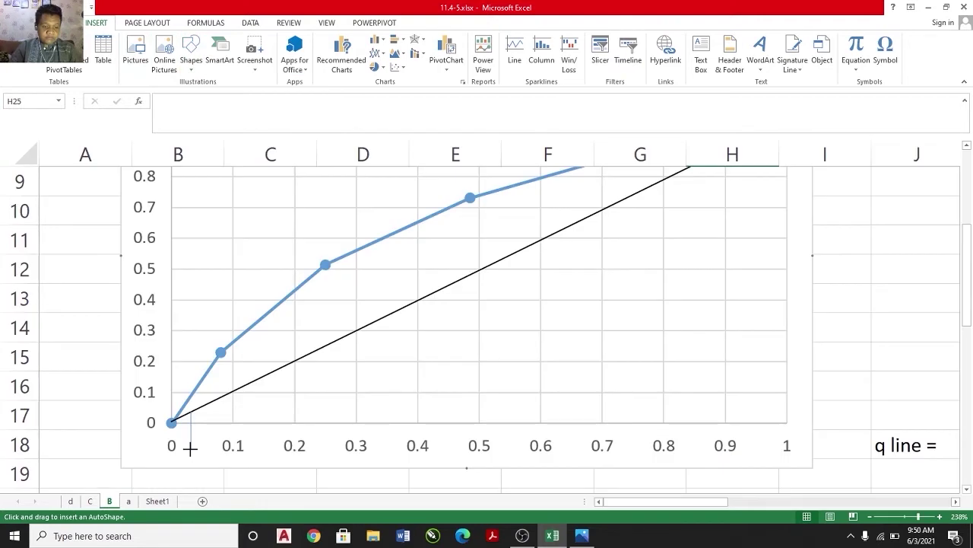
left_click_drag(189, 448, 191, 404)
scroll(218, 447, "down", 1)
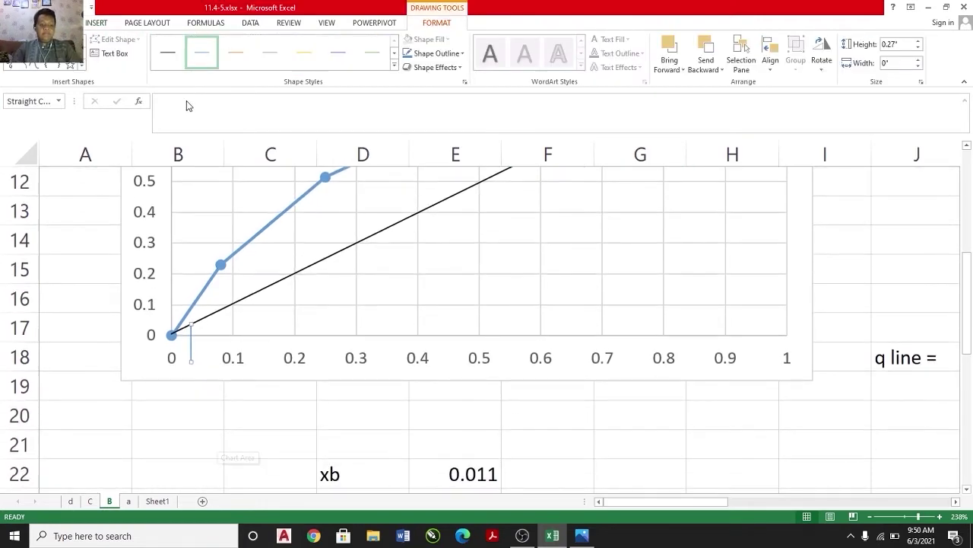
left_click(238, 54)
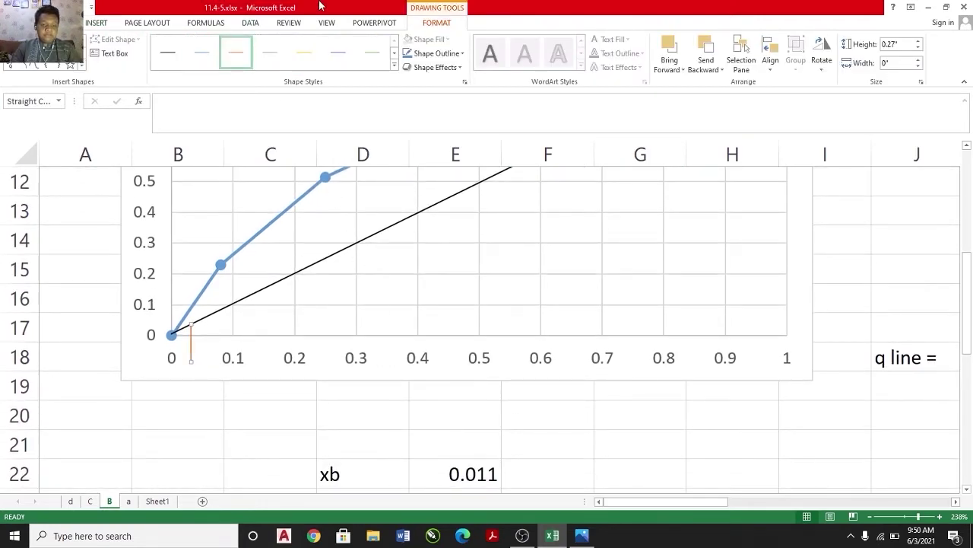
scroll(429, 468, "down", 1)
left_click(193, 308)
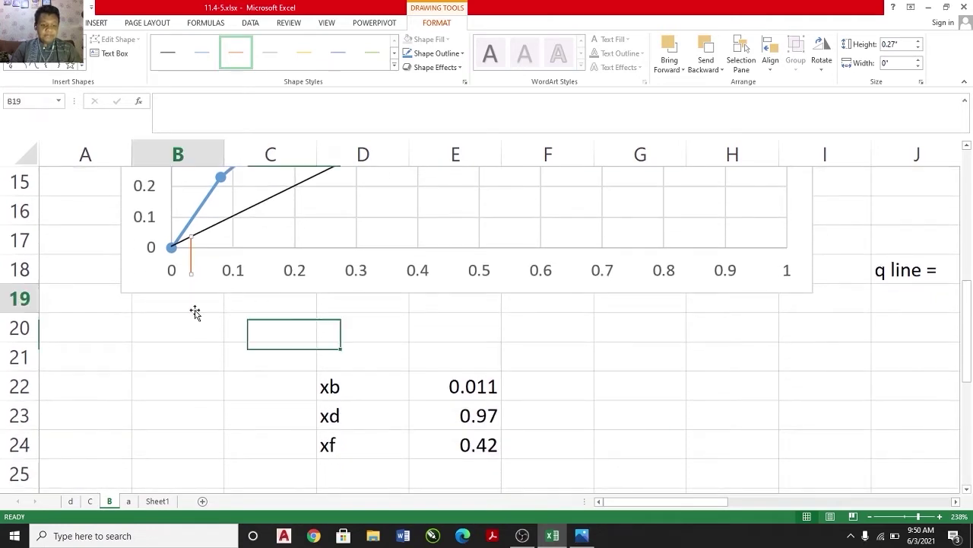
Add a blue rectangle labelled "Xb 0.011" below the chart and extend the orange Xb line down to it, about 0.41" high.
scroll(398, 372, "up", 1)
scroll(406, 380, "down", 1)
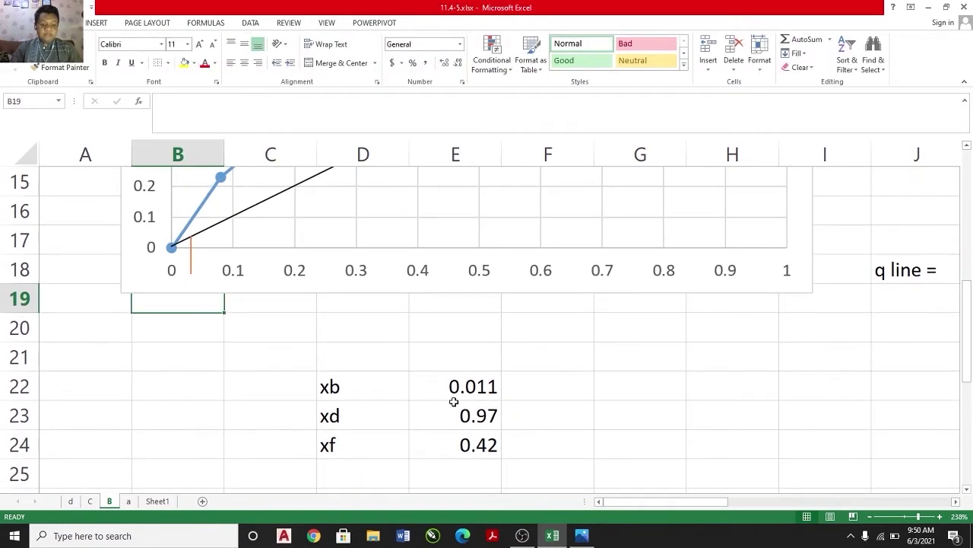
scroll(426, 387, "up", 1)
scroll(370, 357, "down", 1)
scroll(456, 341, "up", 1)
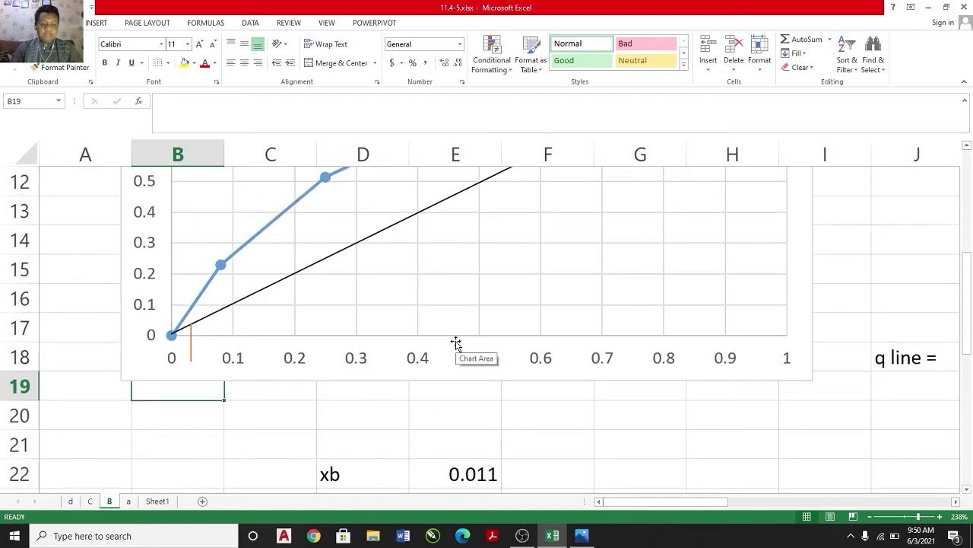
left_click(96, 22)
left_click(191, 57)
left_click(222, 91)
left_click_drag(190, 373, 231, 394)
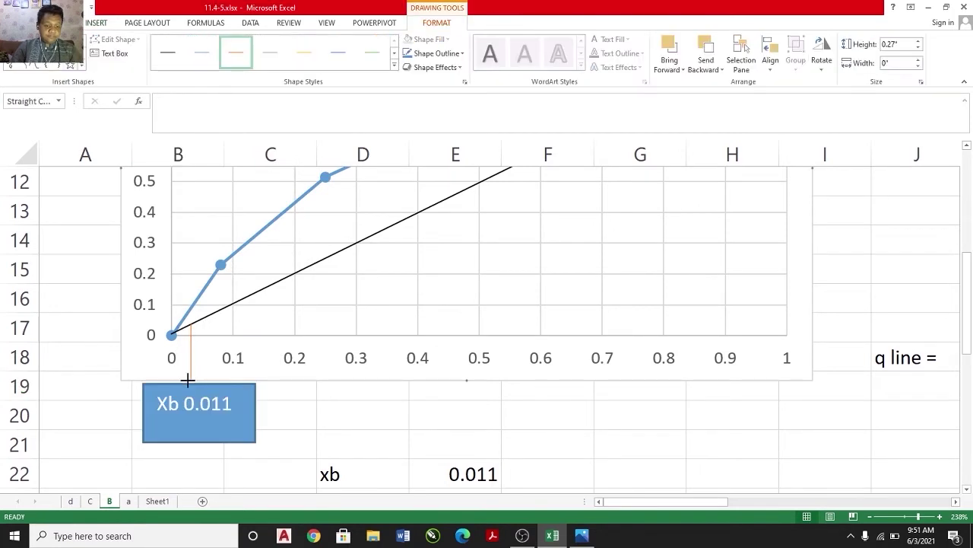
left_click_drag(187, 378, 187, 380)
Add an orange vertical line at x = 0.42 from the diagonal down to a blue rectangle labelled "Xf 0.42", about 1.27" high.
scroll(488, 443, "down", 1)
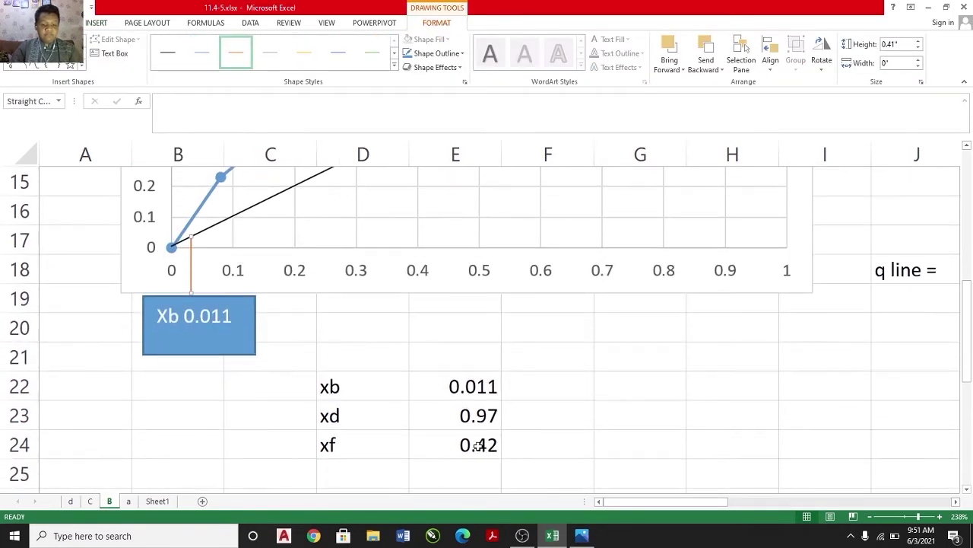
scroll(477, 445, "up", 1)
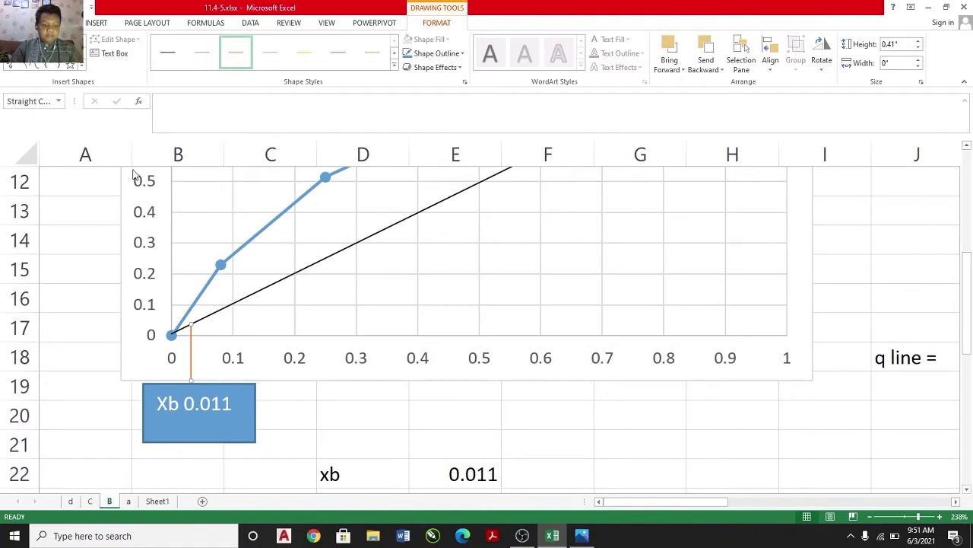
key("ctrl+z")
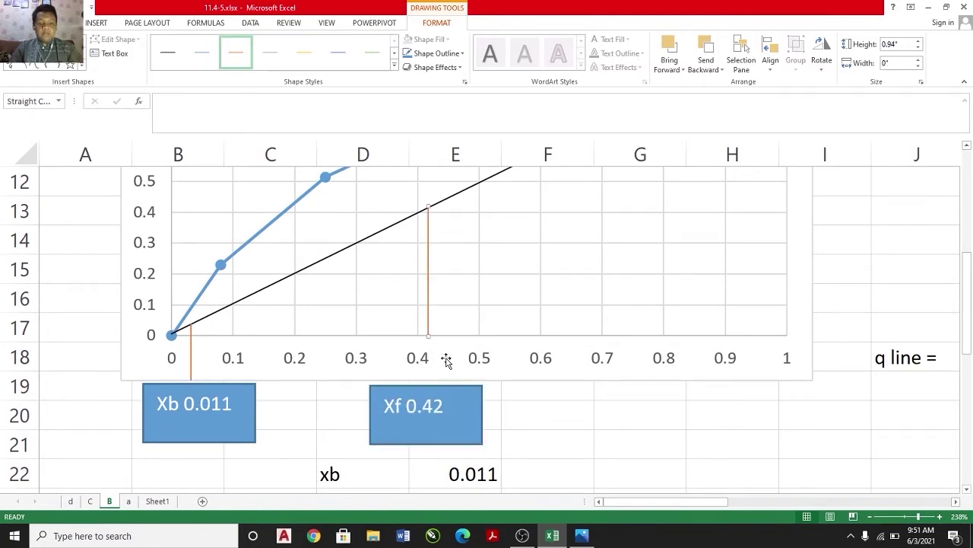
left_click_drag(430, 346, 441, 395)
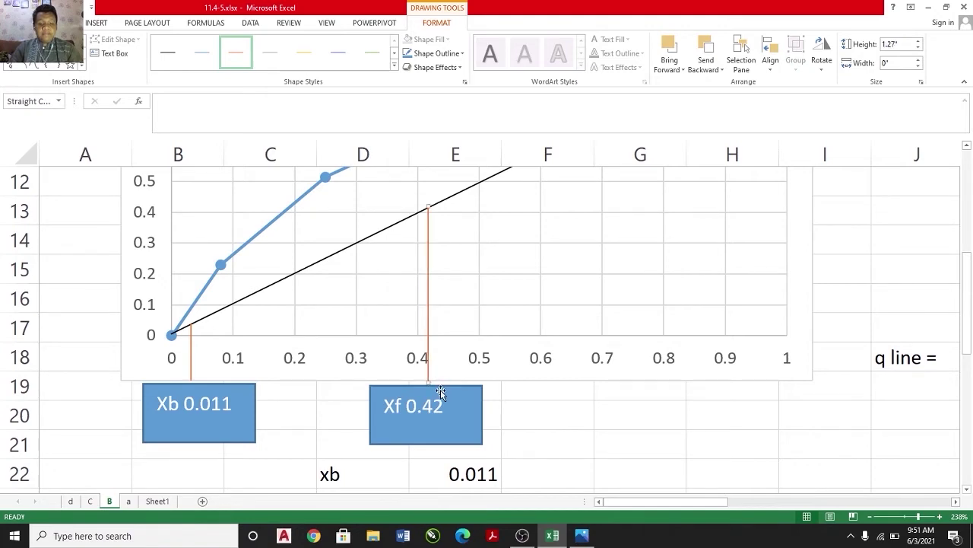
Add an orange vertical line at x = 0.97 up to the diagonal and relabel the copied Xf rectangle beneath it "Xd 0.97".
scroll(441, 395, "down", 1)
scroll(713, 387, "up", 3)
scroll(728, 403, "down", 2)
scroll(614, 413, "down", 2)
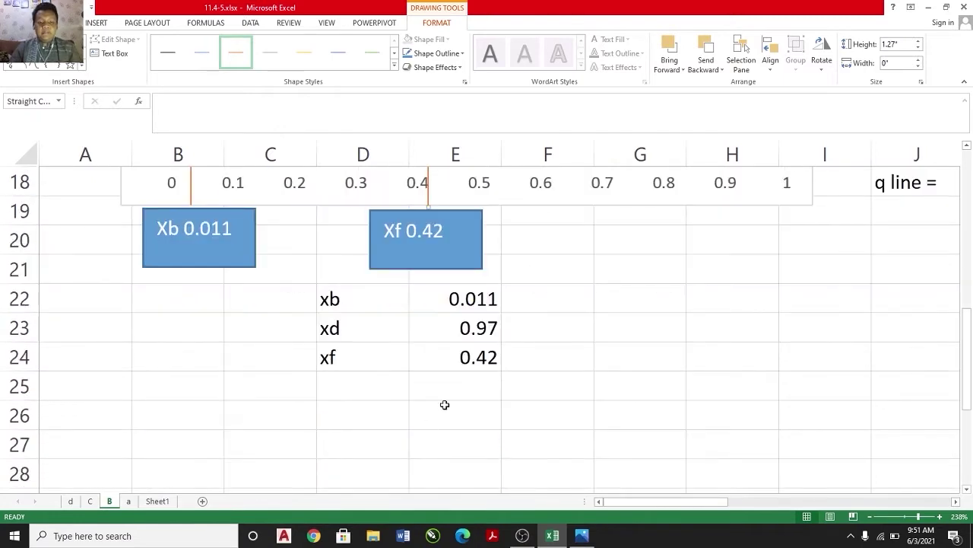
scroll(441, 335, "up", 2)
scroll(532, 413, "down", 1)
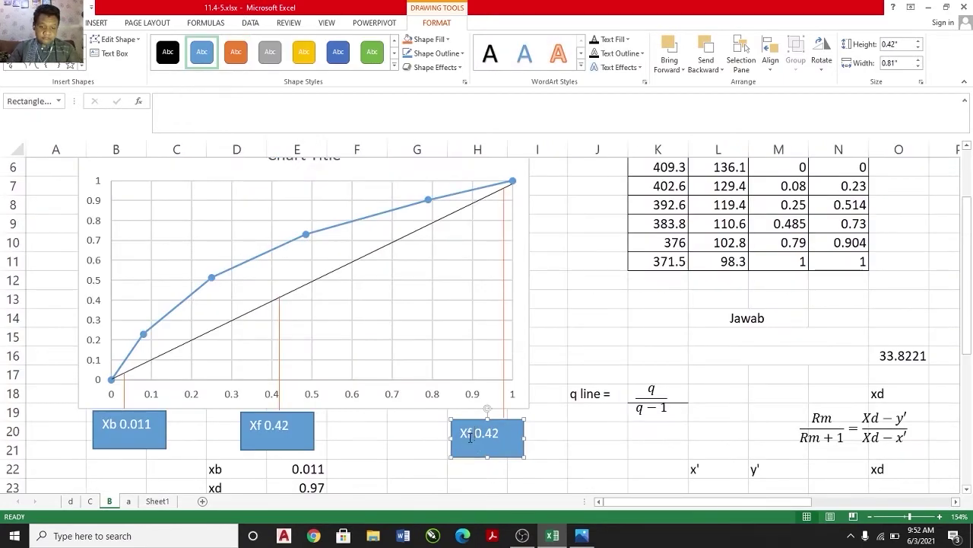
left_click(469, 435)
key("BackSpace")
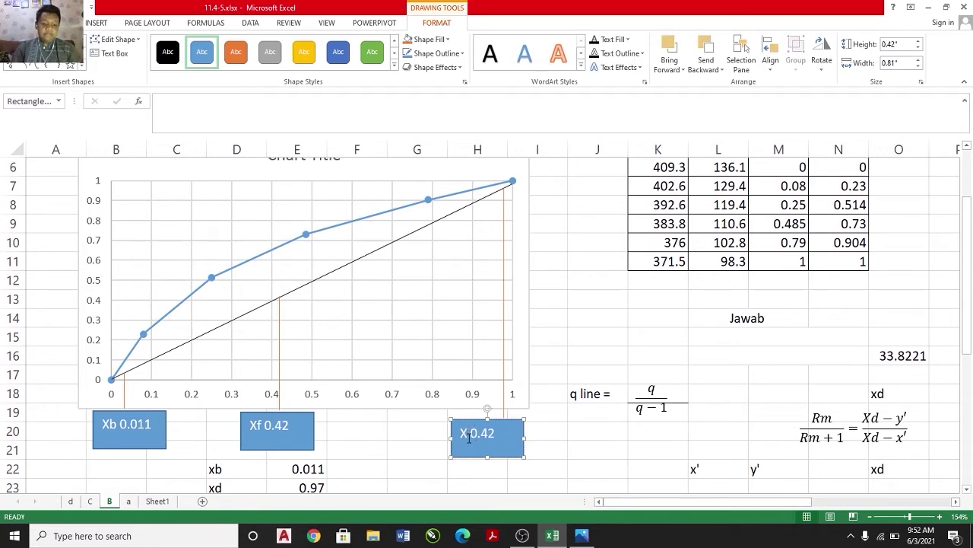
type("d")
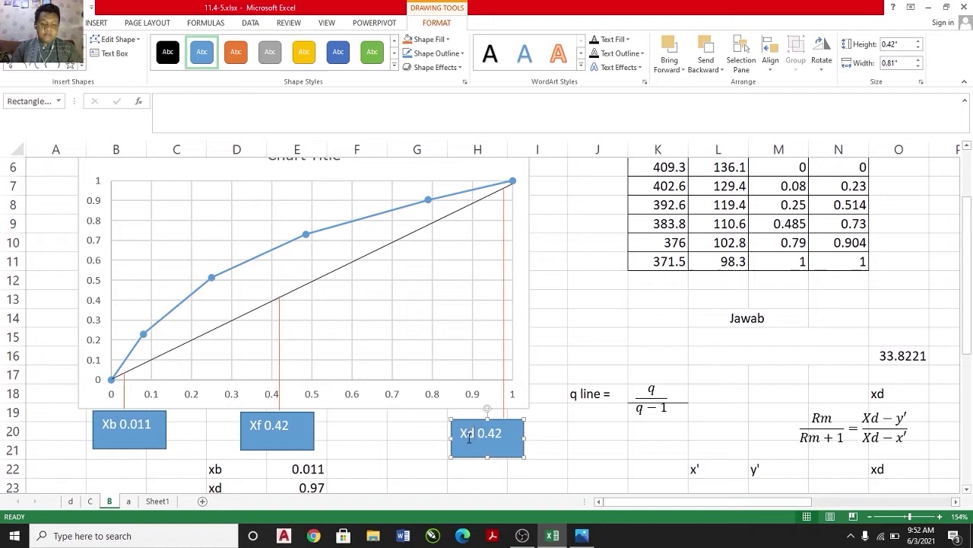
left_click(502, 435)
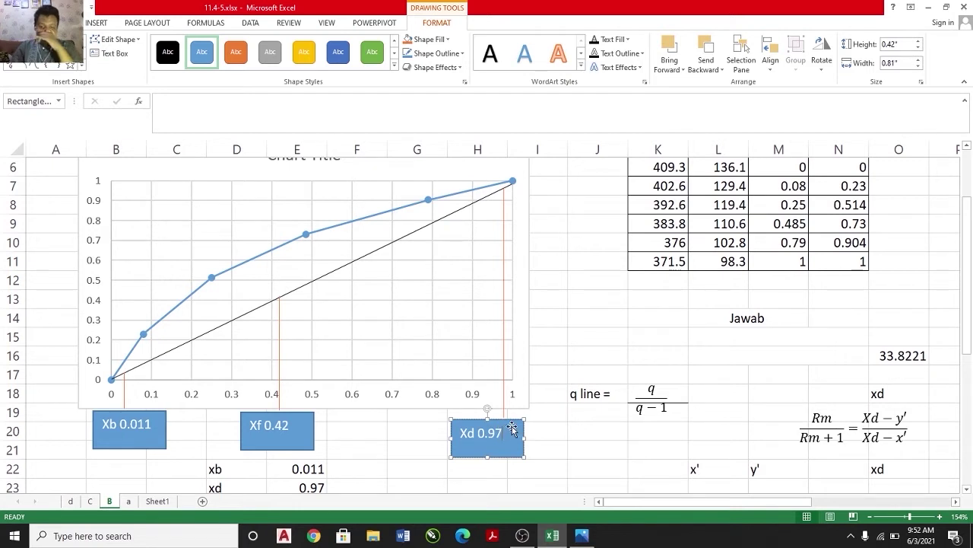
left_click(613, 446)
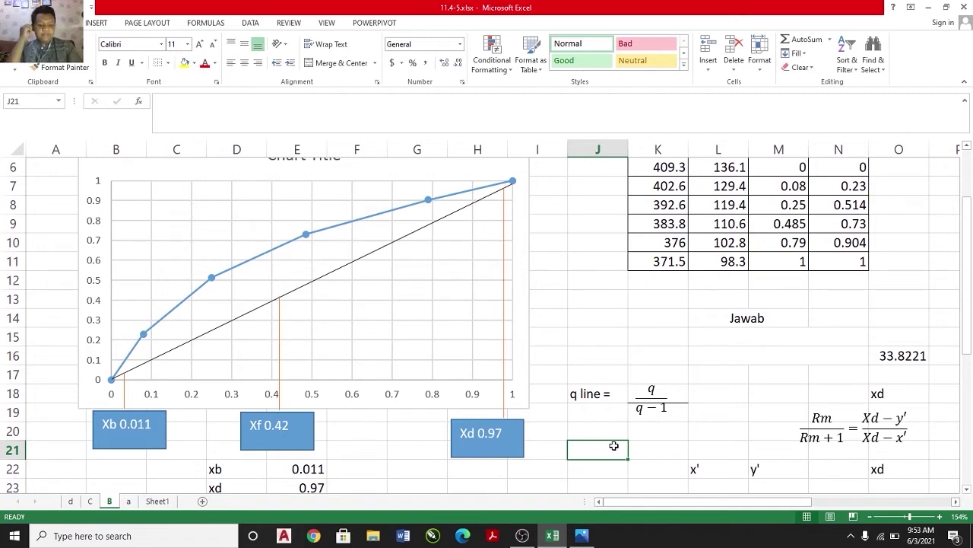
Check the feed's liquid fraction in the problem text on sheet a and enter q in J16 and 0.4 in K16 on sheet B.
left_click(127, 500)
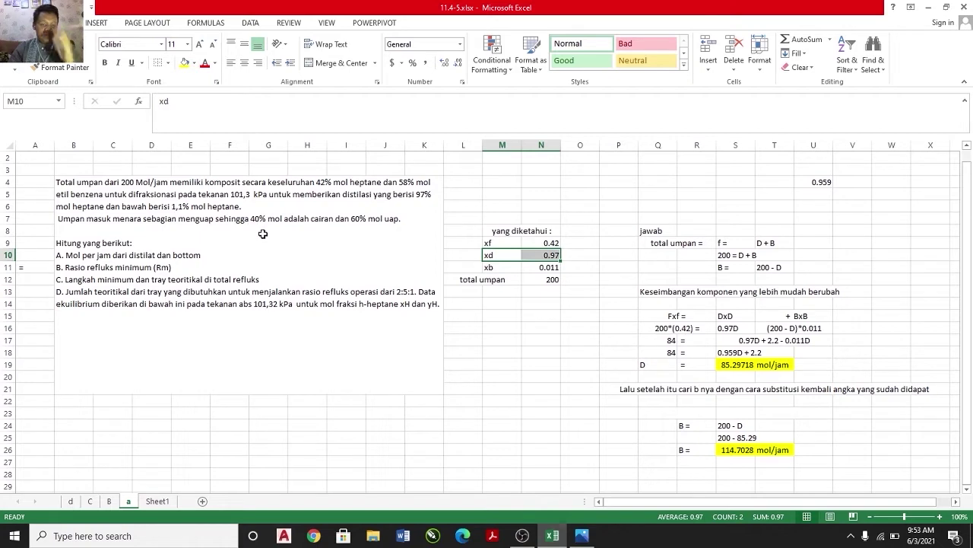
left_click(109, 500)
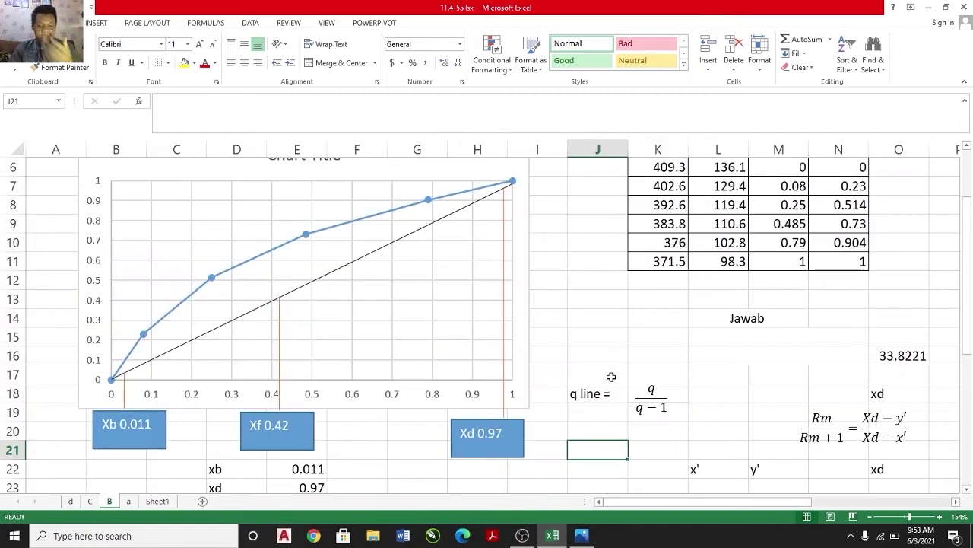
left_click(599, 351)
type("q")
key("Tab")
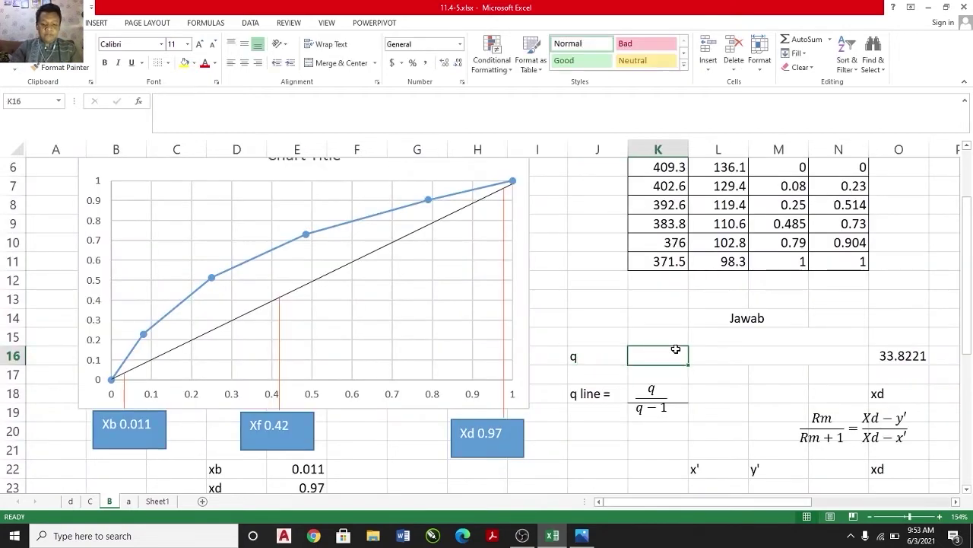
type("0.4")
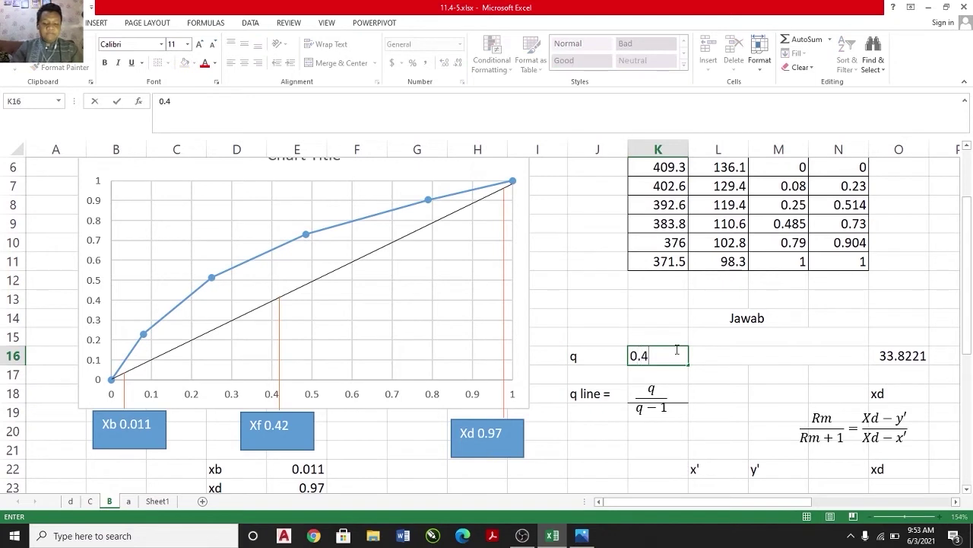
Calculate the q line slope in K20 with the formula =K16/(K16-1).
left_click(646, 436)
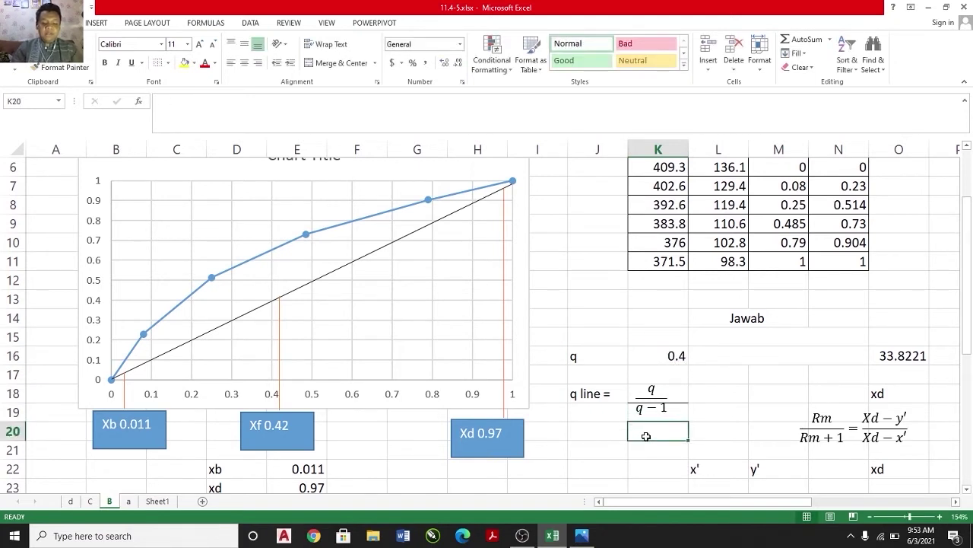
type("0.")
key("BackSpace")
key("BackSpace")
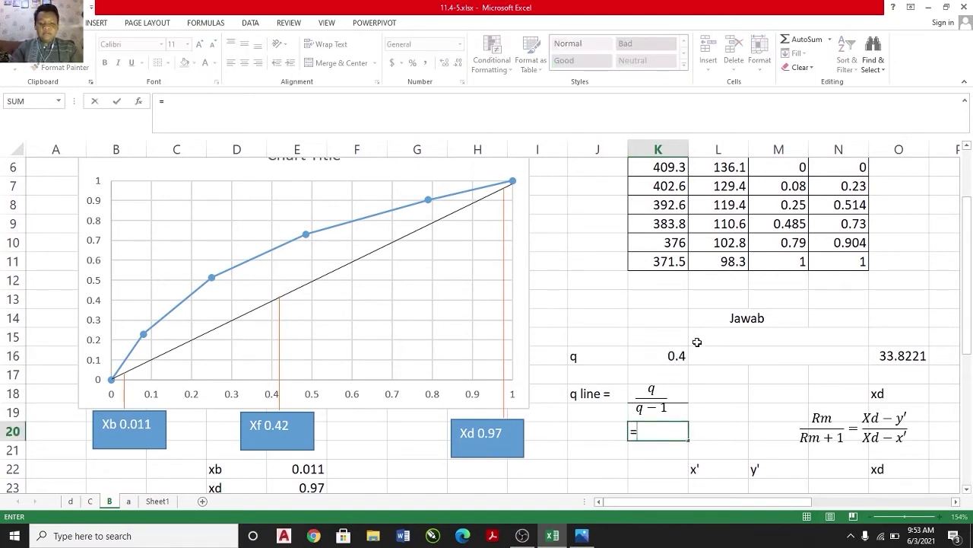
type("=")
left_click(666, 355)
type("/")
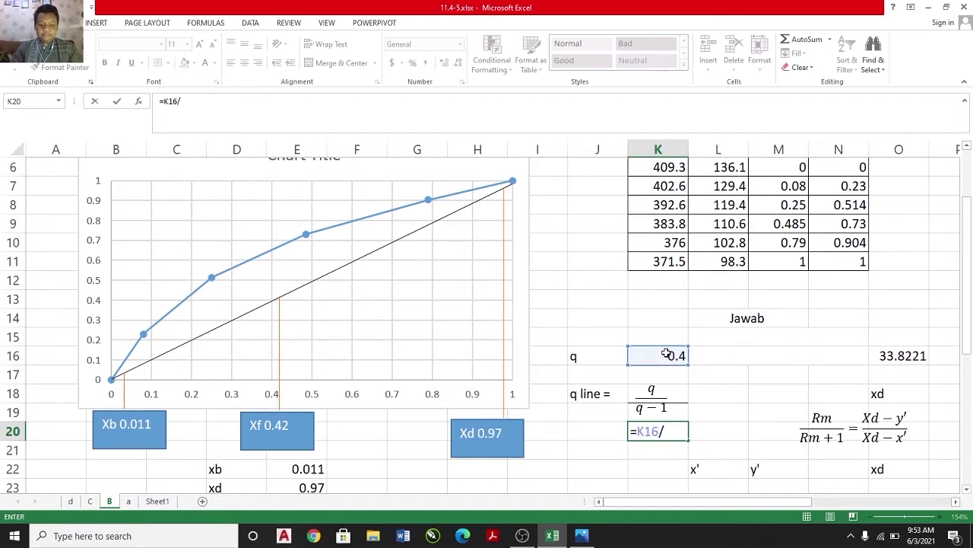
type("(")
left_click(666, 355)
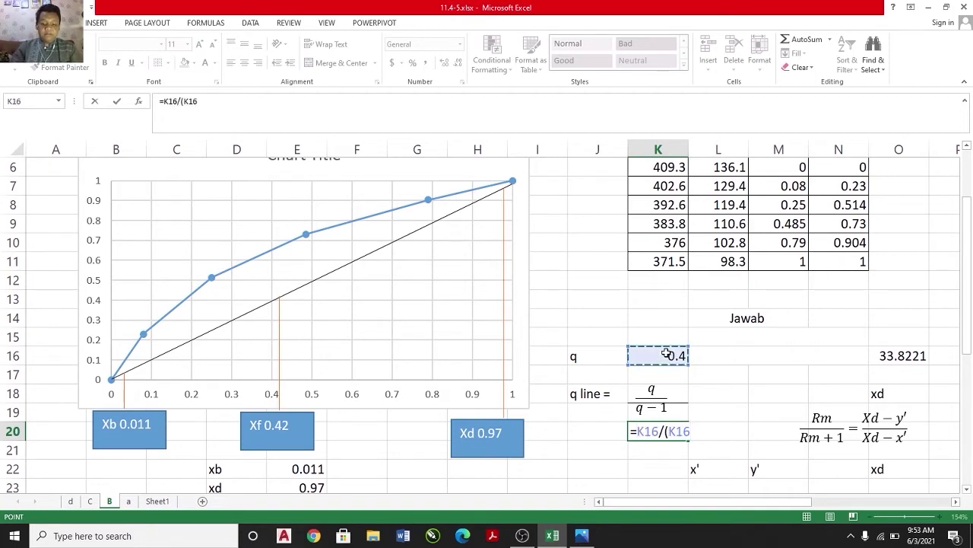
type("-1")
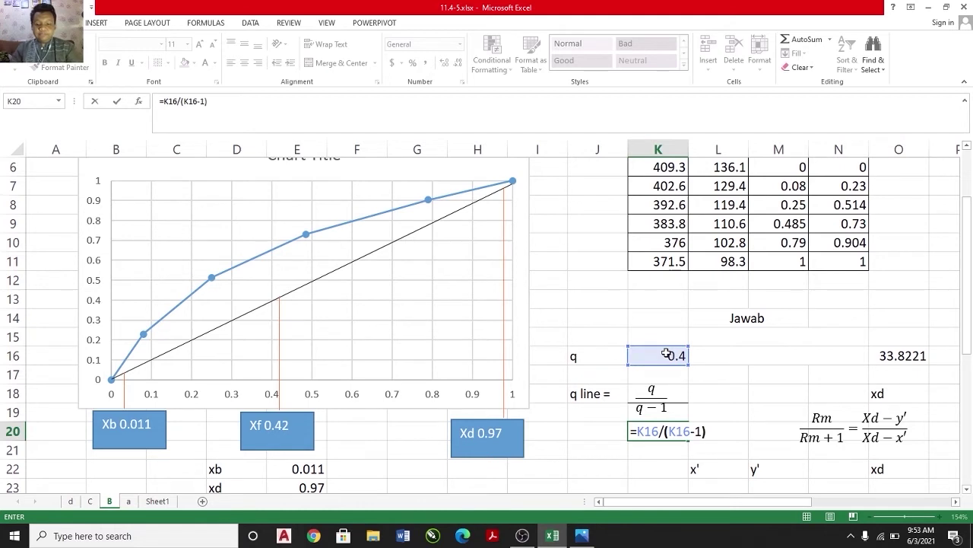
type(")")
key("Return")
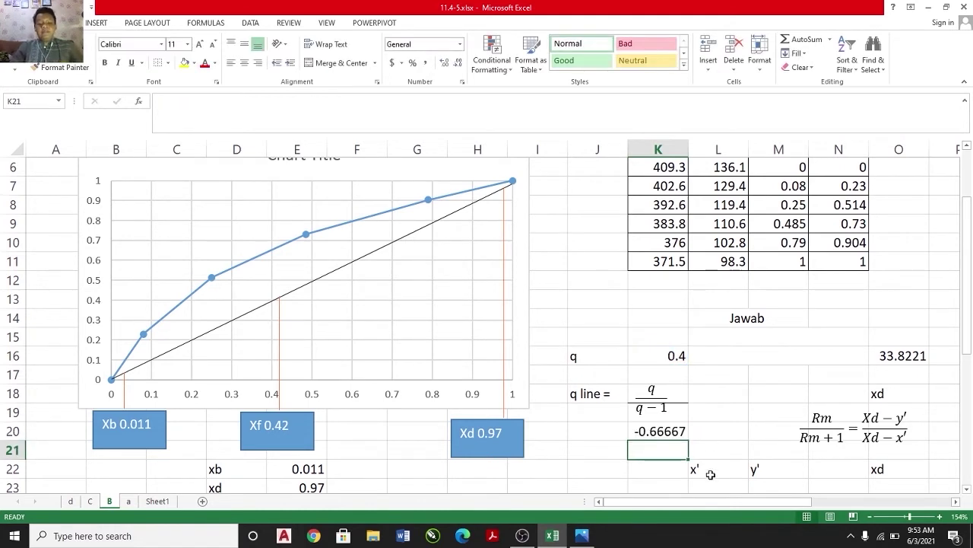
Convert the q line slope to an angle in degrees in K21 with the formula =DEGREES(ATAN(K20)).
scroll(622, 353, "down", 1)
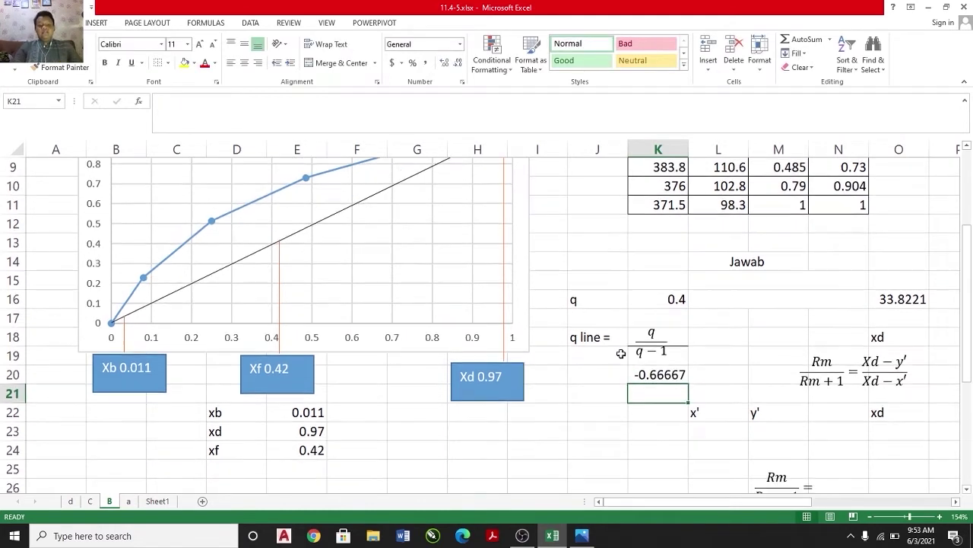
left_click(654, 375)
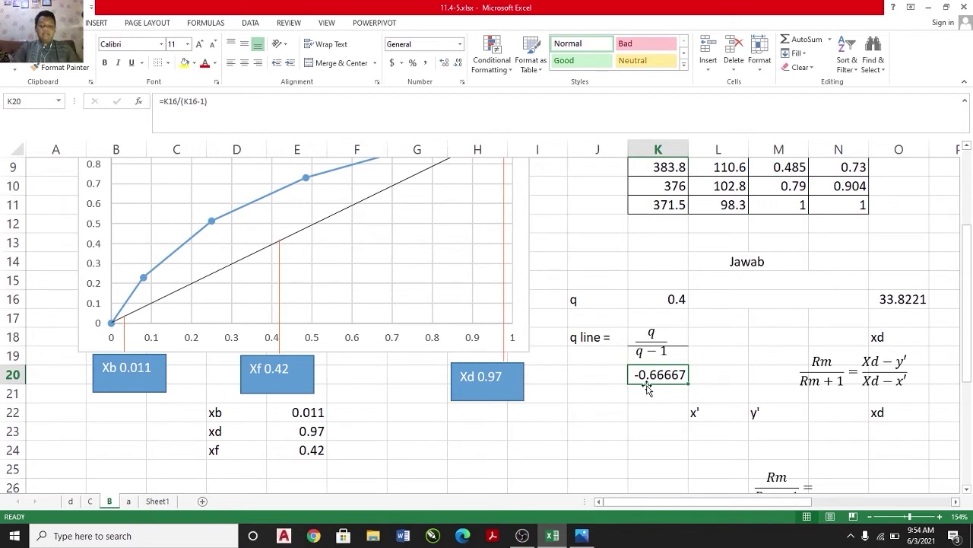
left_click(635, 393)
type("=")
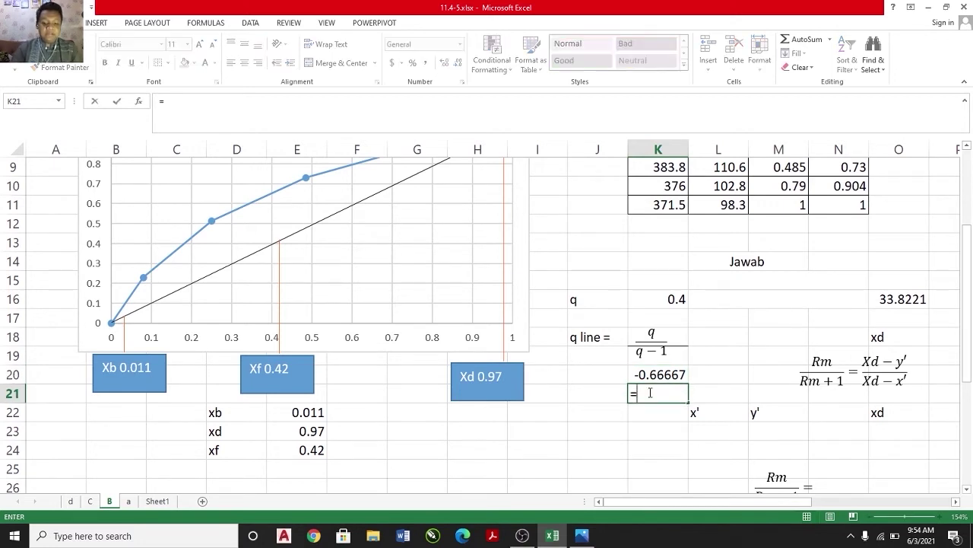
type("degrees")
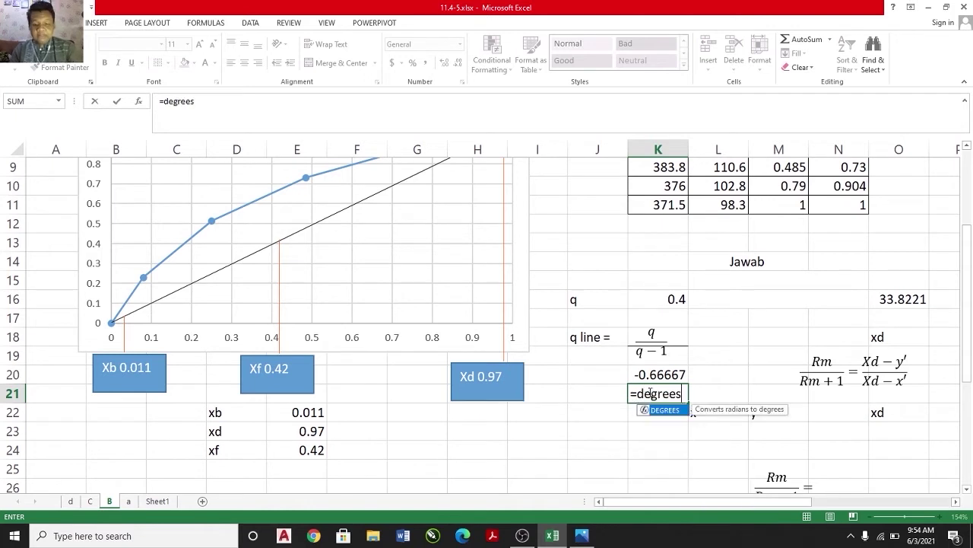
type("(atan(")
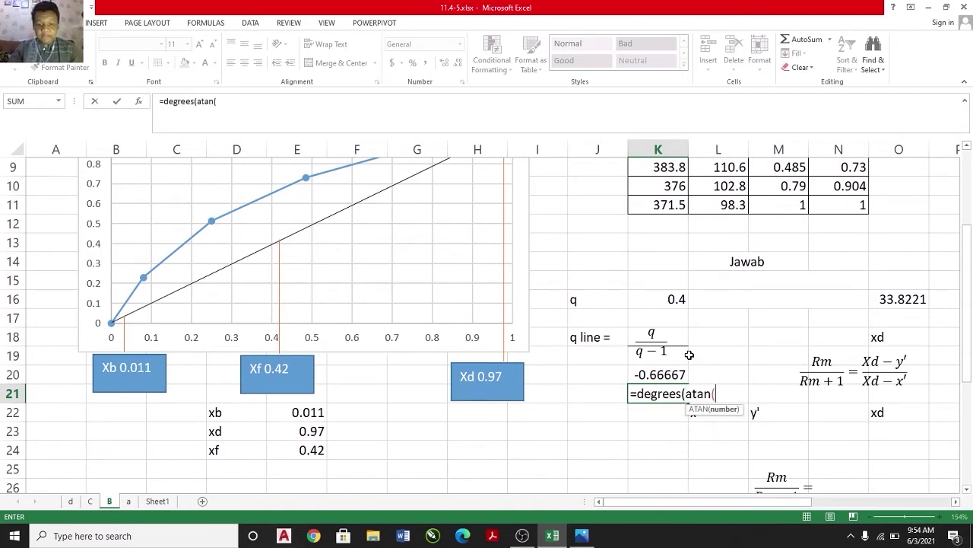
left_click(666, 375)
type("))")
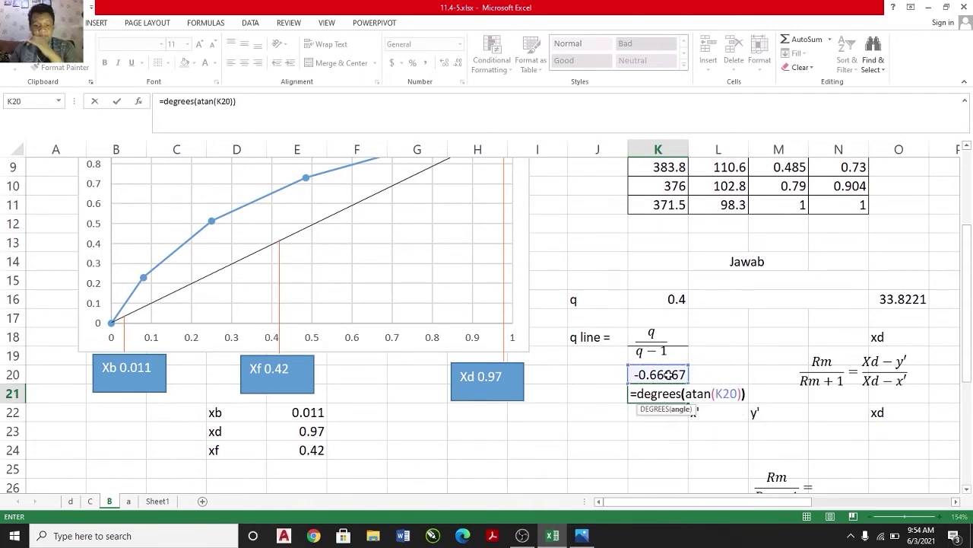
key("Return")
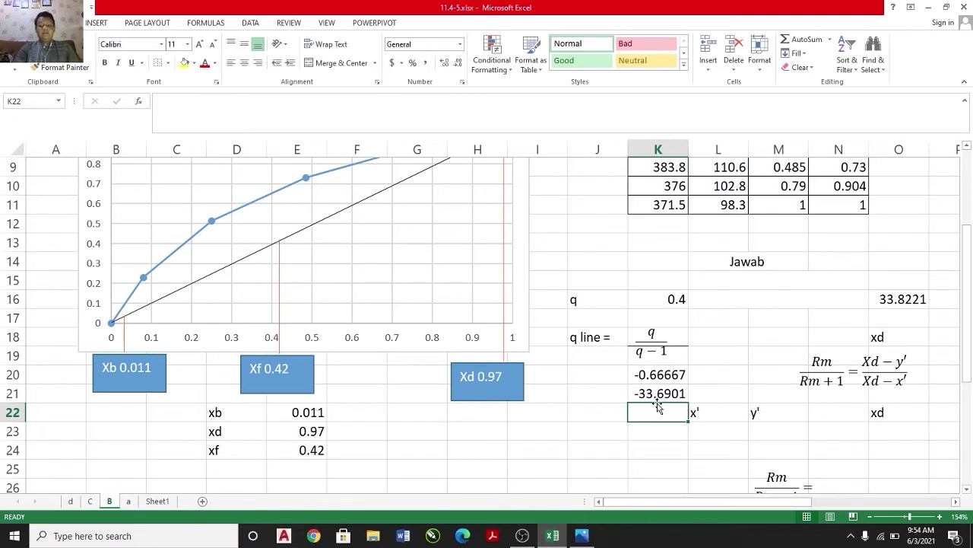
Draw an orange q line from the diagonal at x = 0.42 up to the equilibrium curve, about 0.31" high and 0.53" wide.
scroll(667, 406, "up", 1)
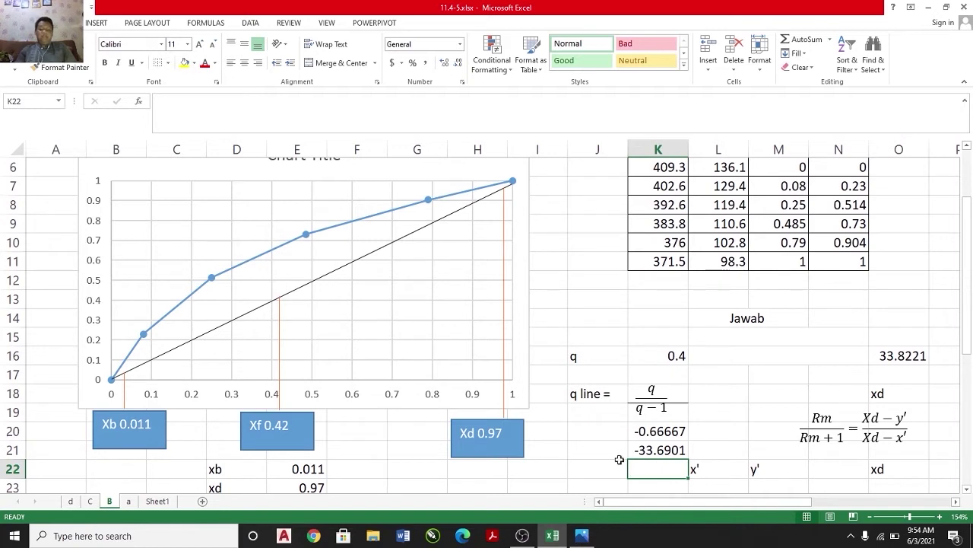
key("alt+n")
key("s")
key("h")
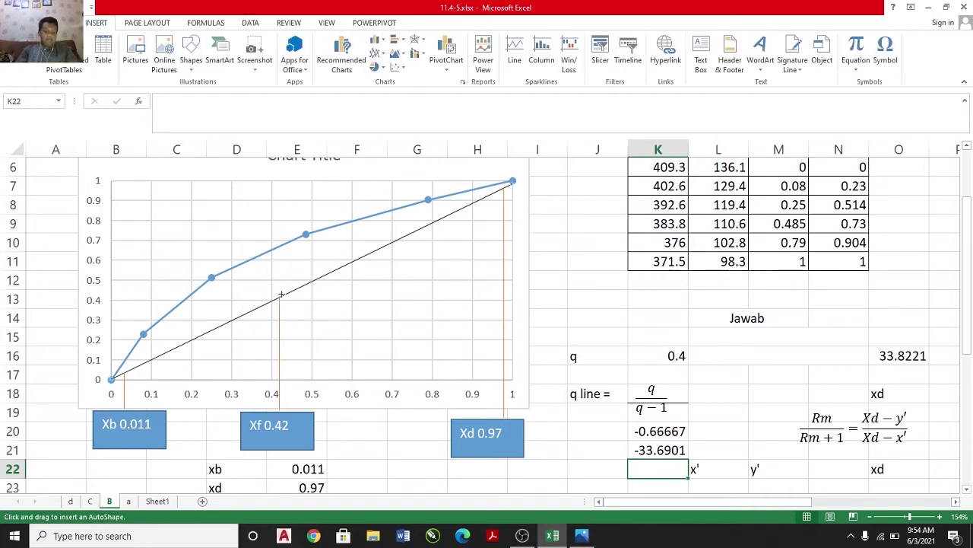
left_click_drag(277, 295, 225, 266)
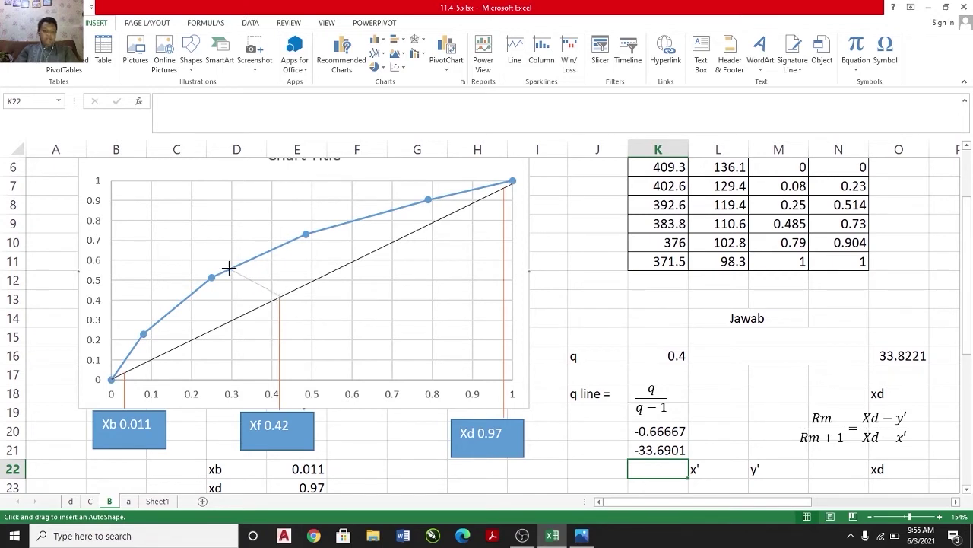
left_click_drag(230, 269, 230, 267)
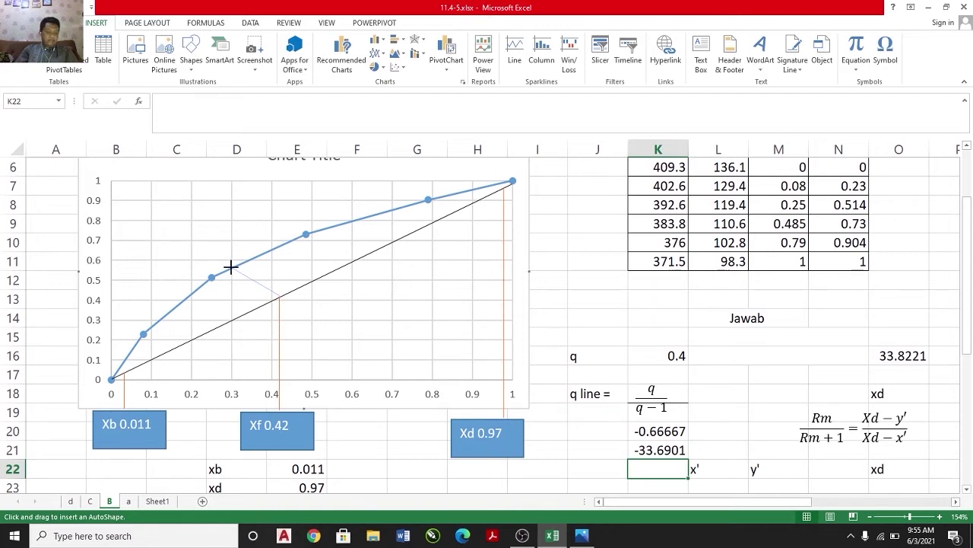
left_click_drag(231, 267, 232, 267)
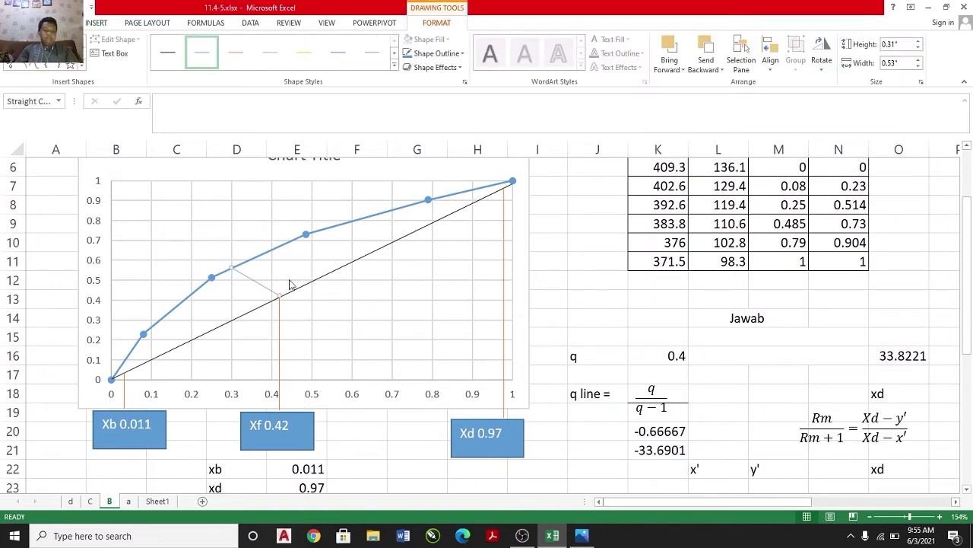
left_click(270, 53)
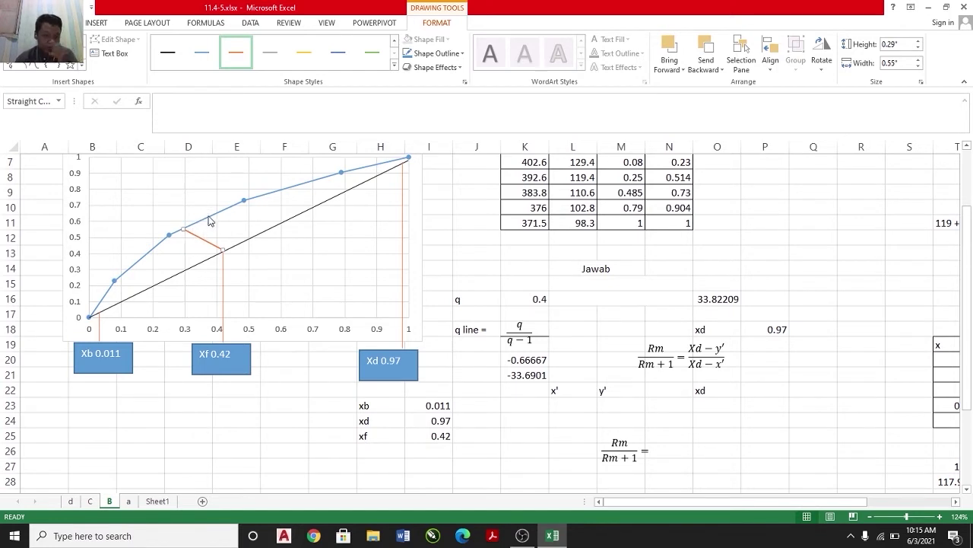
left_click(210, 221)
left_click(202, 242)
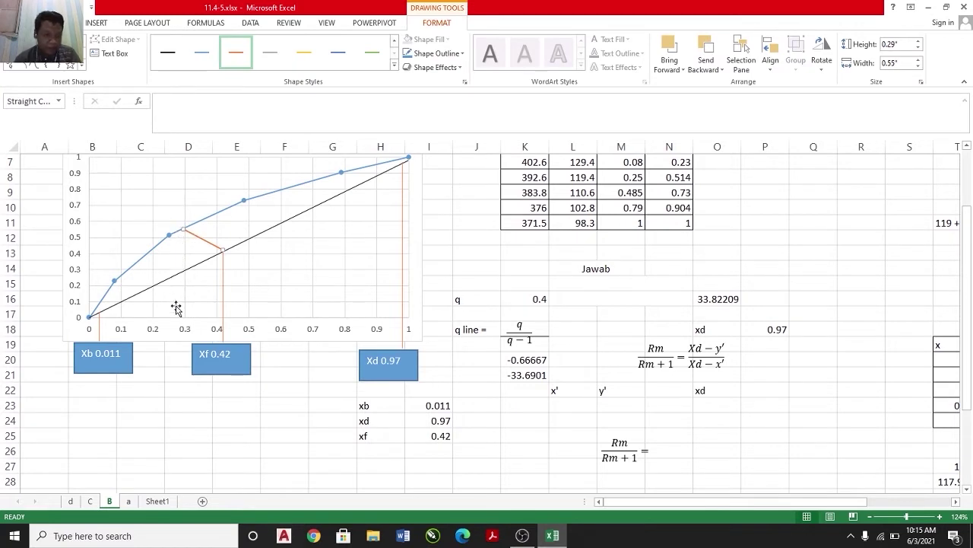
left_click(162, 418)
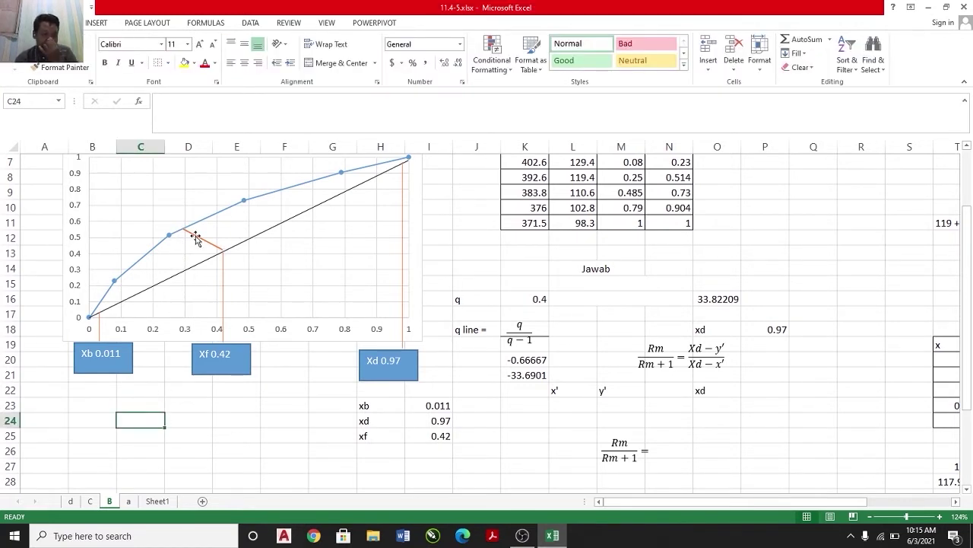
Draw a gold vertical line about 1.24" high from the q line's intersection with the equilibrium curve down to the x axis.
left_click(99, 23)
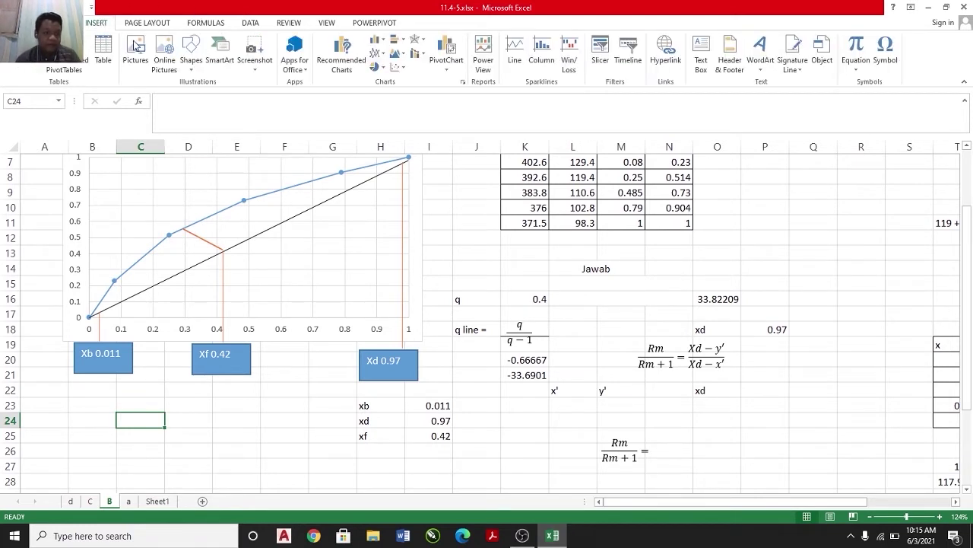
left_click(192, 58)
left_click(199, 94)
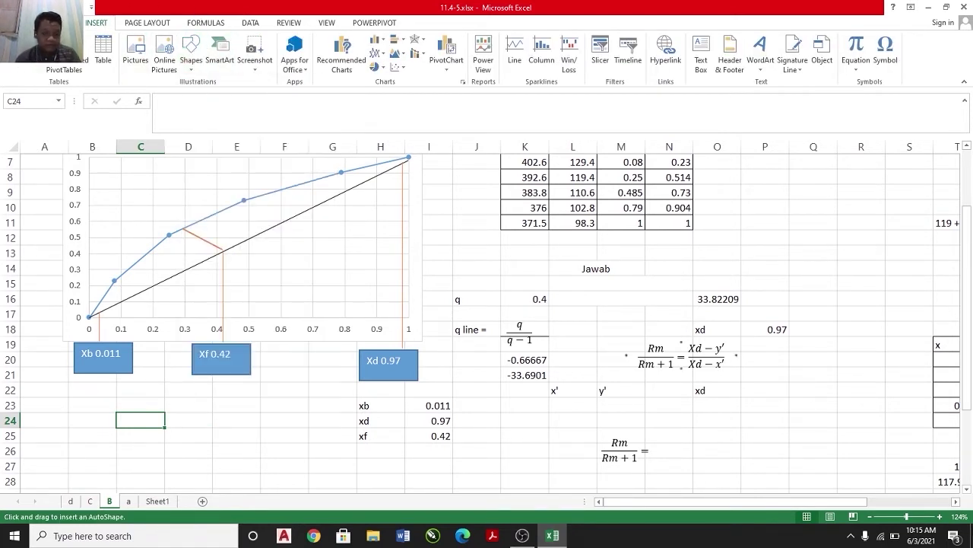
left_click(926, 517)
scroll(435, 244, "up", 2)
scroll(435, 243, "left", 2)
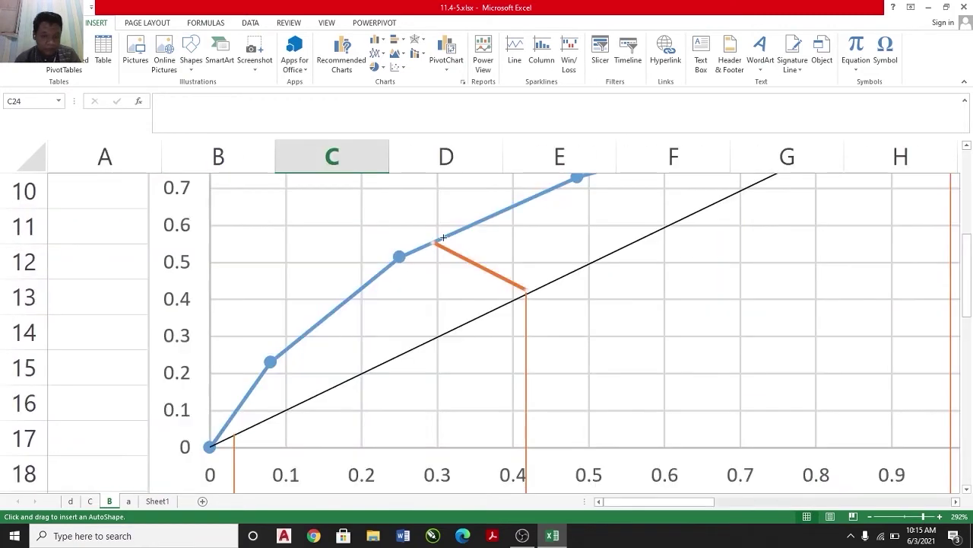
left_click_drag(434, 241, 414, 454)
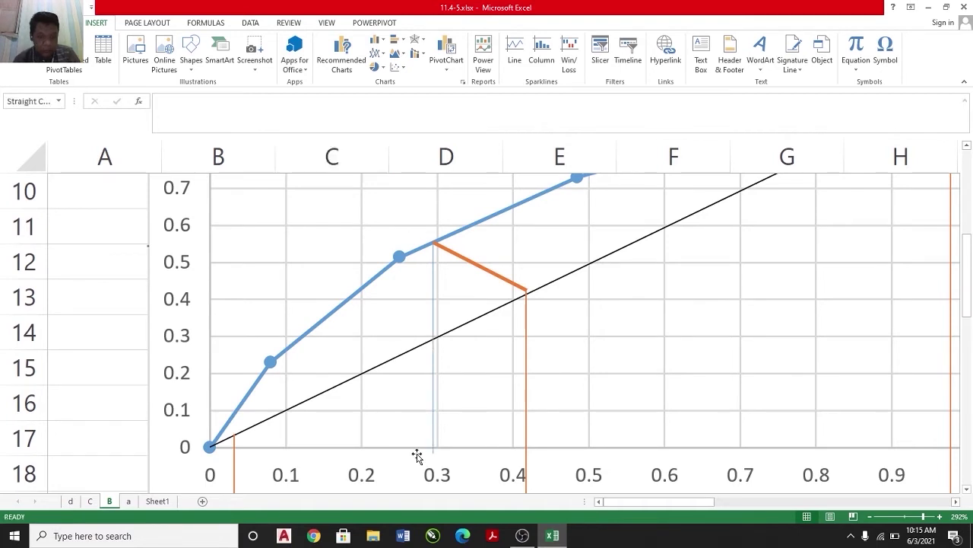
left_click(347, 59)
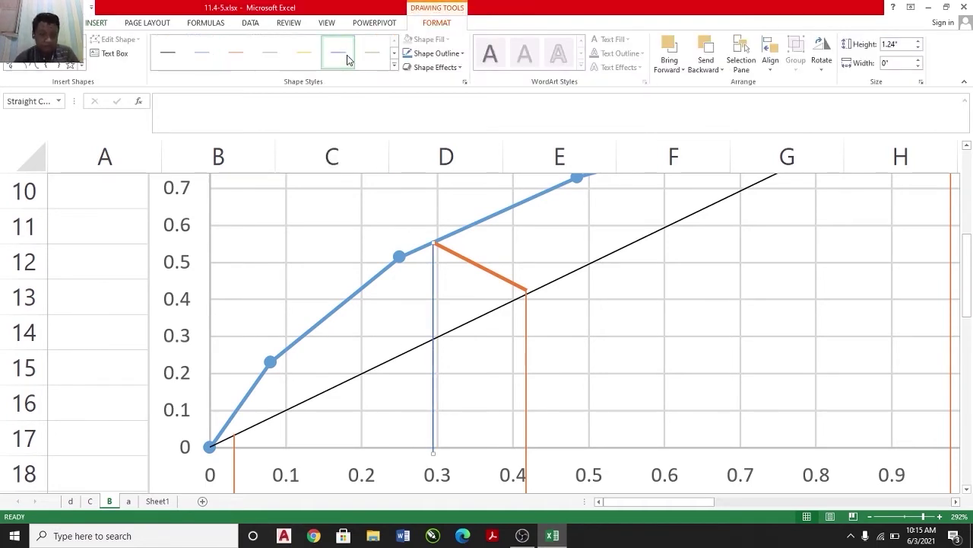
left_click(313, 61)
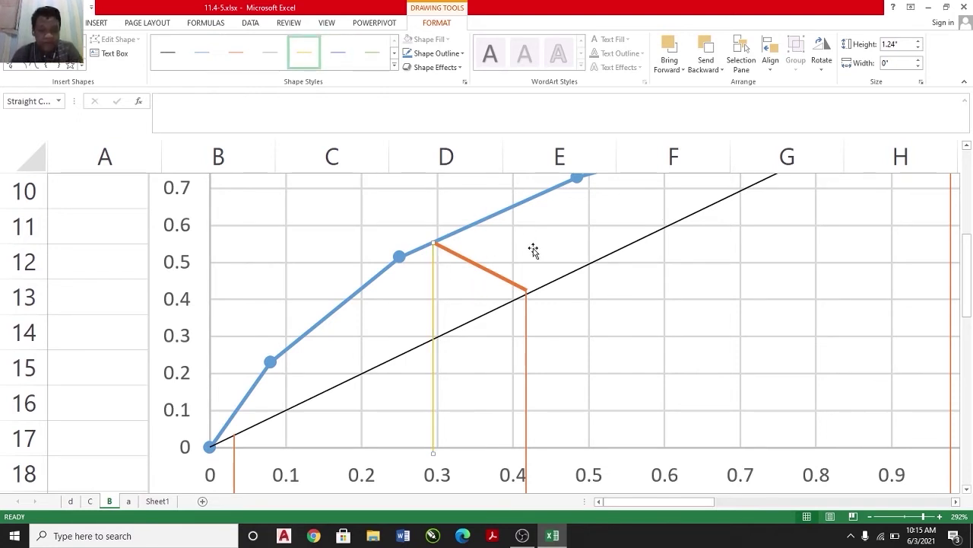
Read where the gold vertical line meets the x axis and enter 0.29 under x' in L23.
left_click_drag(971, 283, 971, 314)
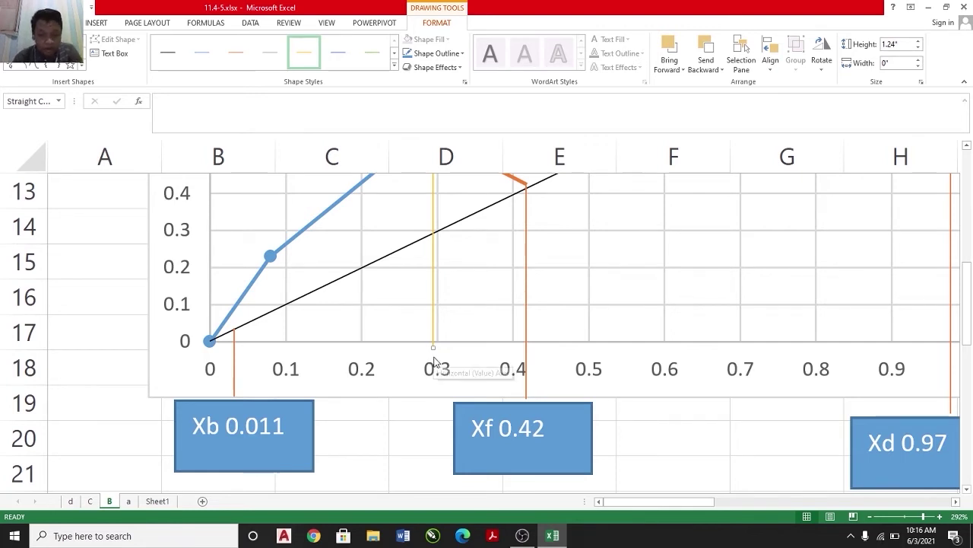
scroll(441, 365, "down", 1)
scroll(722, 418, "down", 1)
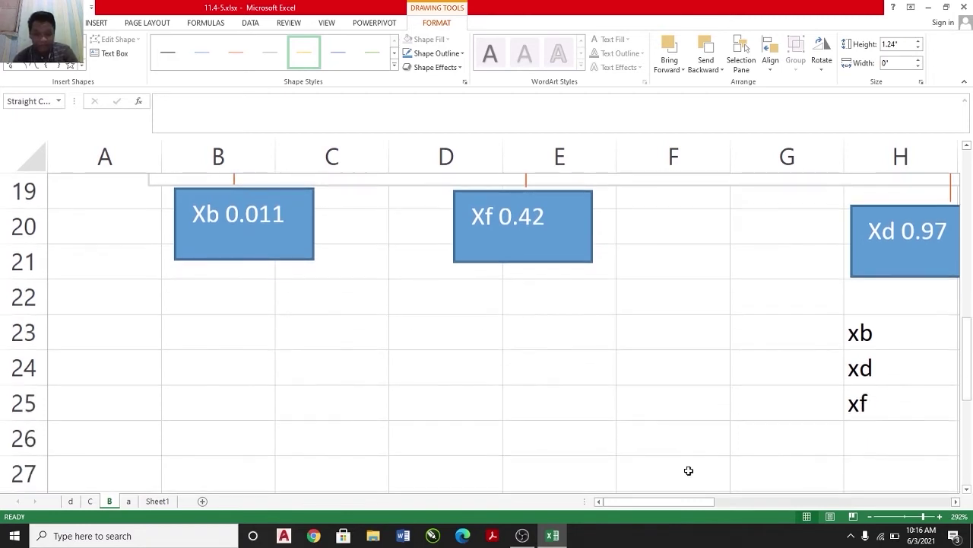
type("0.29")
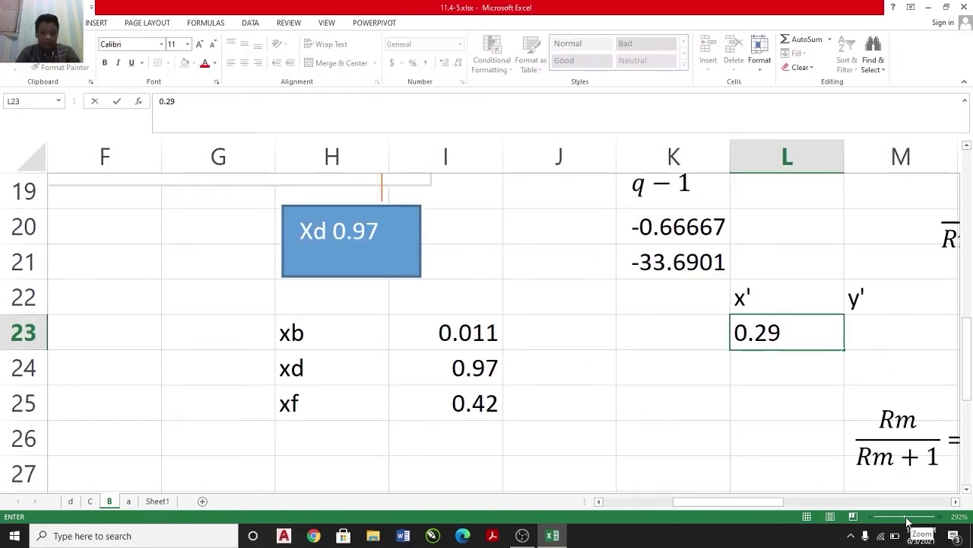
scroll(717, 456, "up", 2)
scroll(717, 456, "up", 1)
scroll(717, 452, "down", 3)
scroll(724, 450, "up", 2)
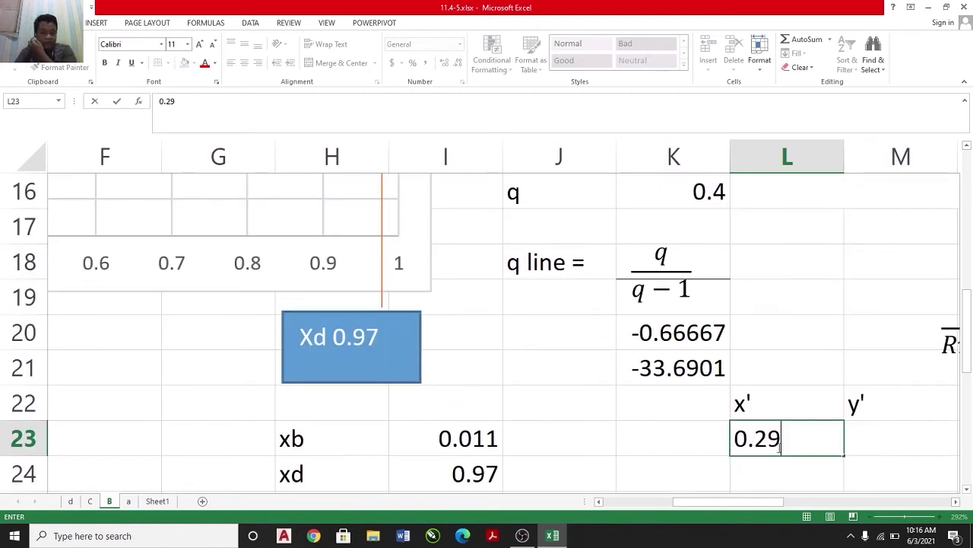
left_click(870, 433)
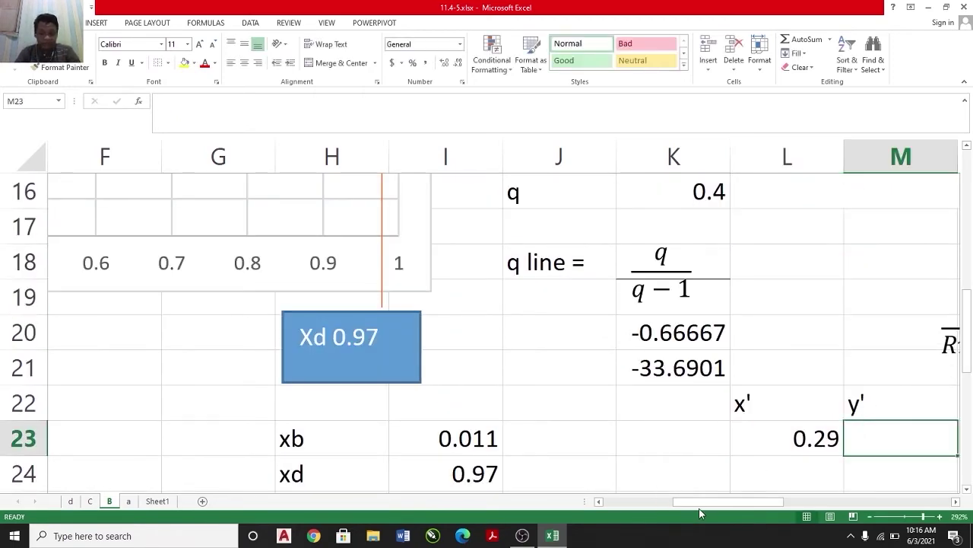
Enter the bracketing x values 0.25 in T21 and 0.485 in T23 of the temperature interpolation table.
scroll(700, 514, "right", 5)
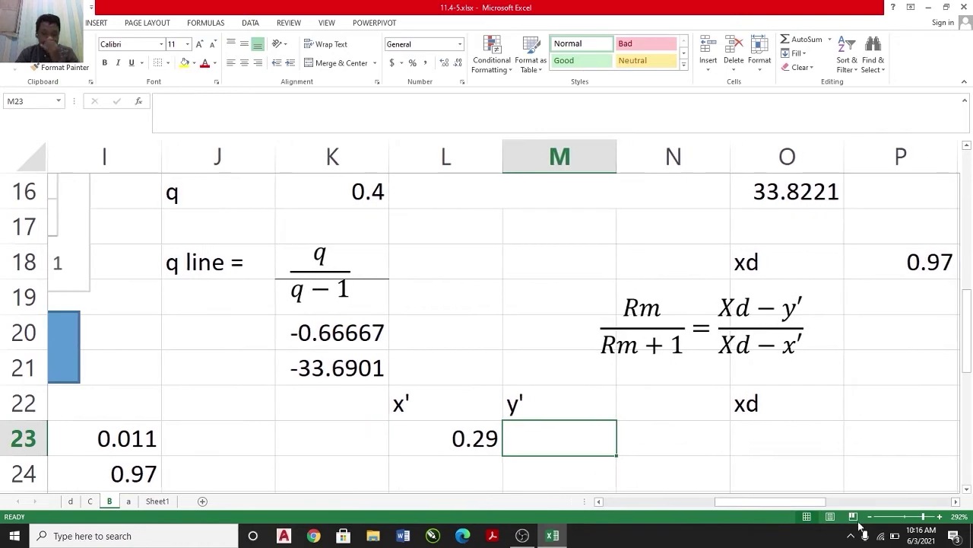
left_click(903, 516)
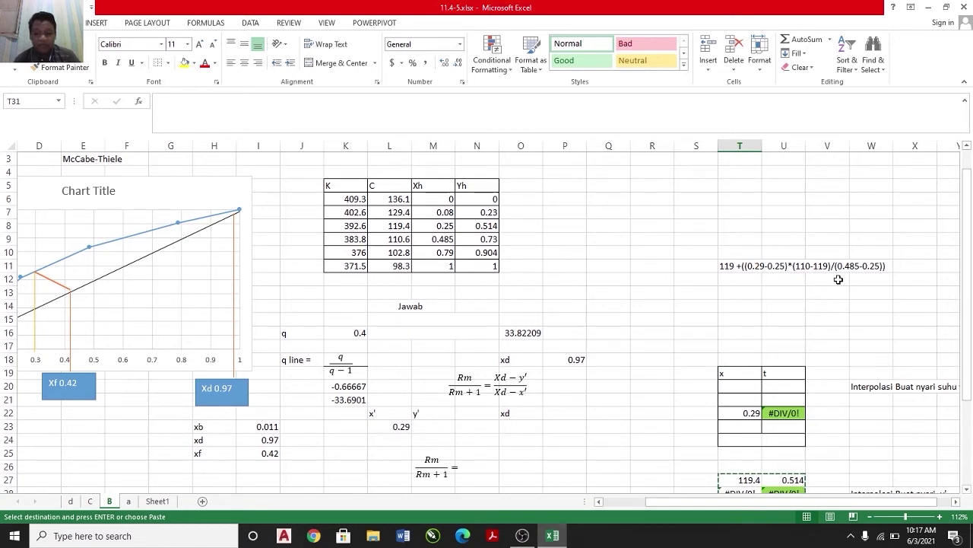
scroll(727, 508, "right", 1)
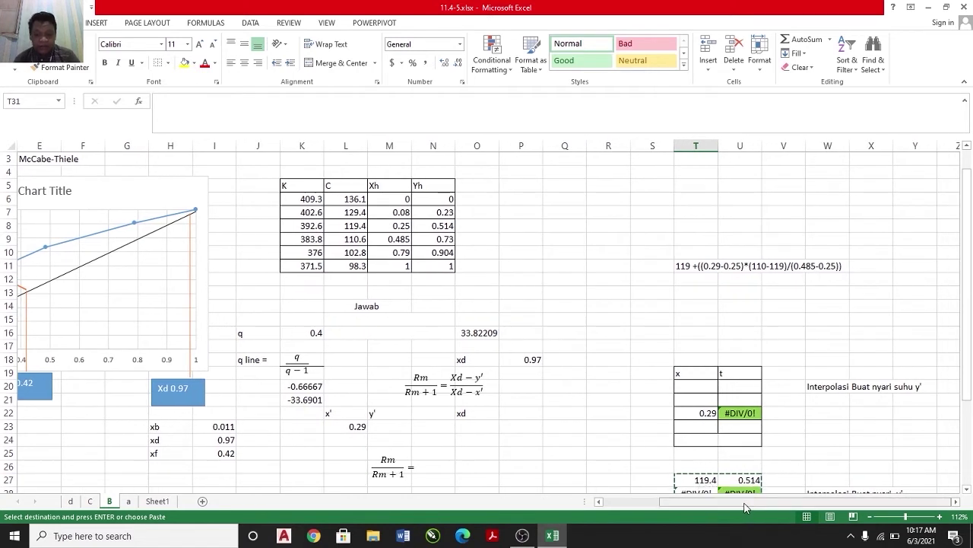
left_click(704, 415)
left_click_drag(703, 422, 705, 411)
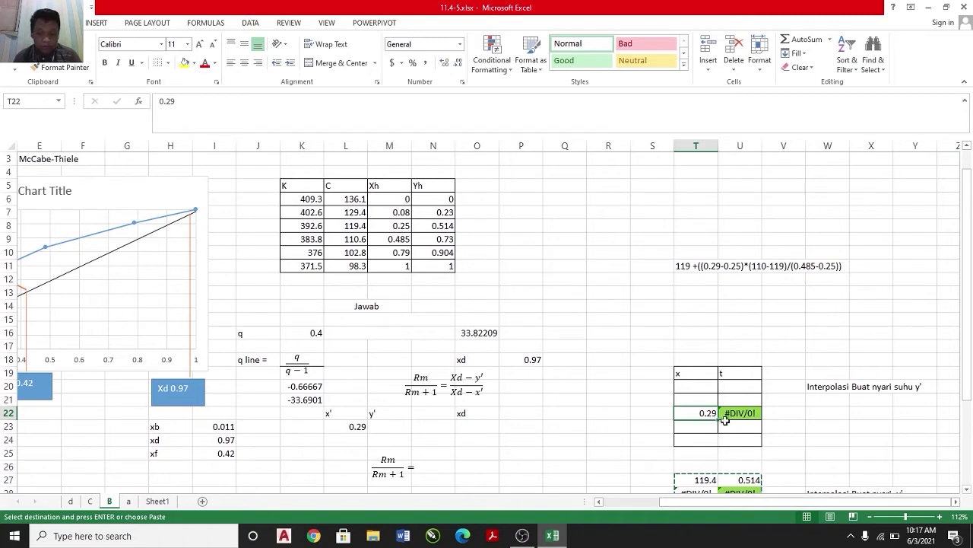
left_click(697, 399)
type("0")
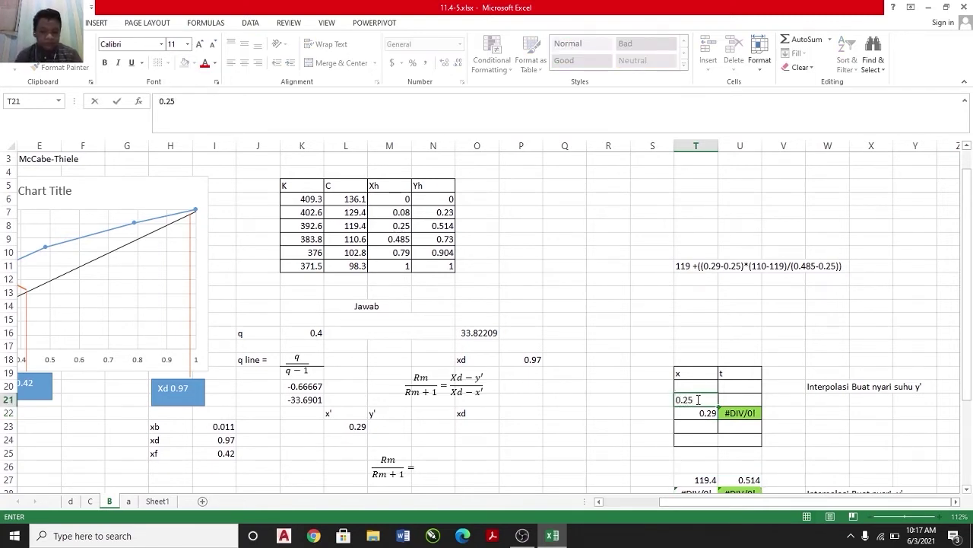
type(".25")
left_click(708, 426)
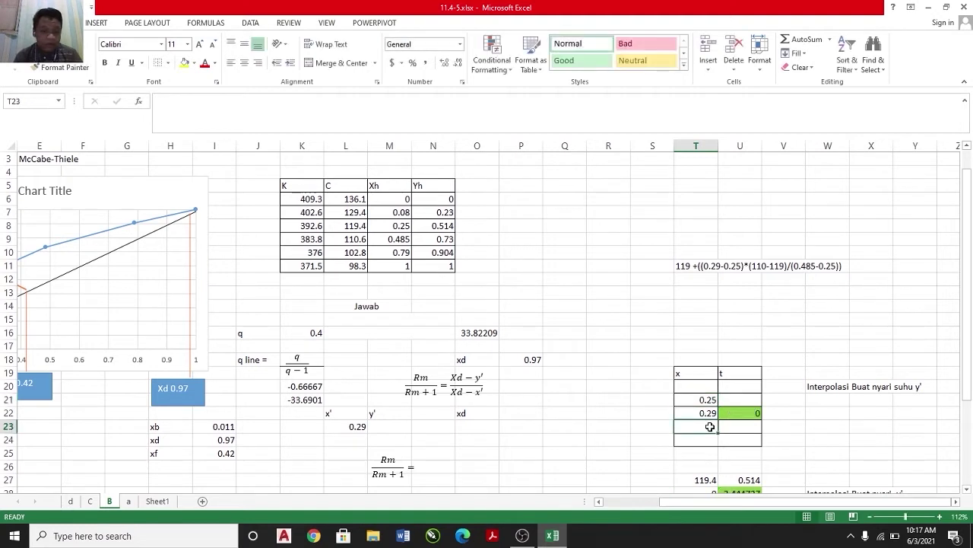
type("0")
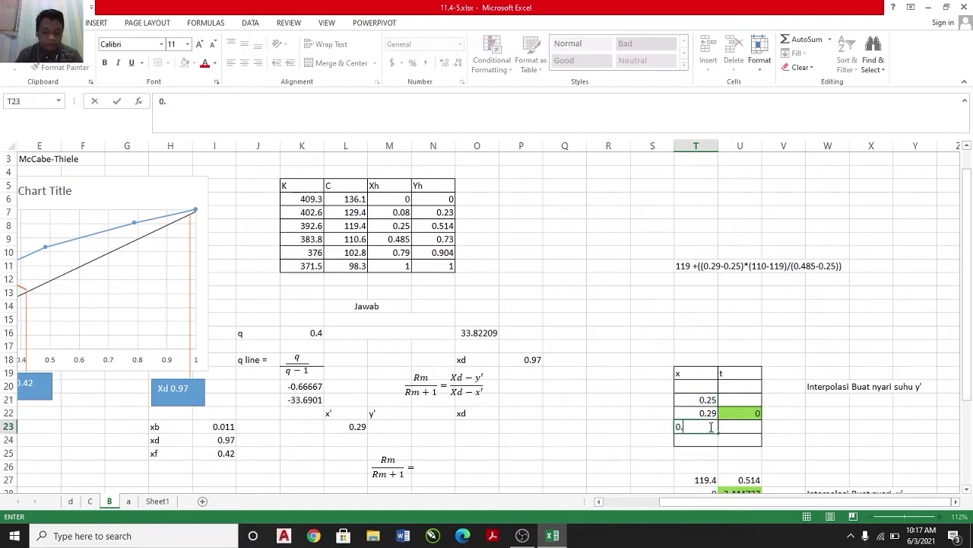
type(".485")
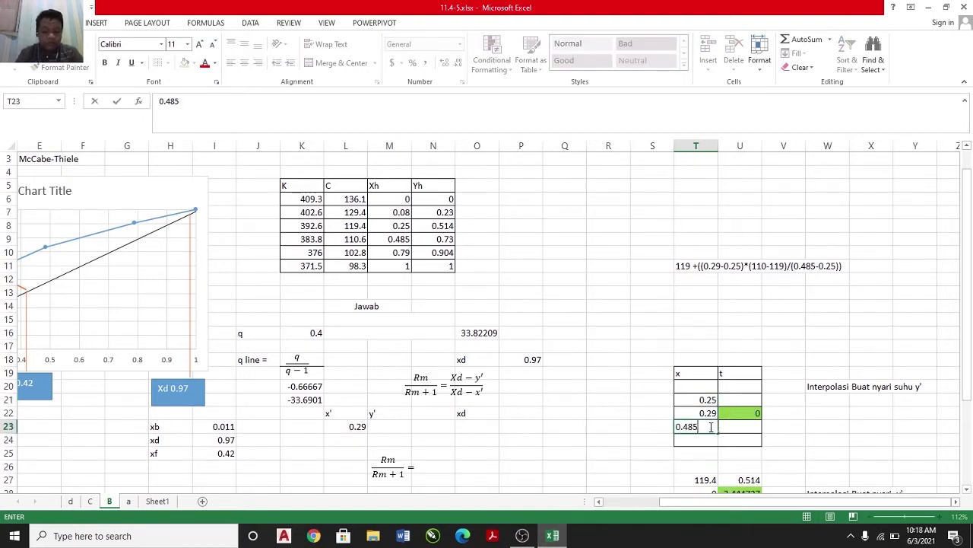
left_click(705, 400)
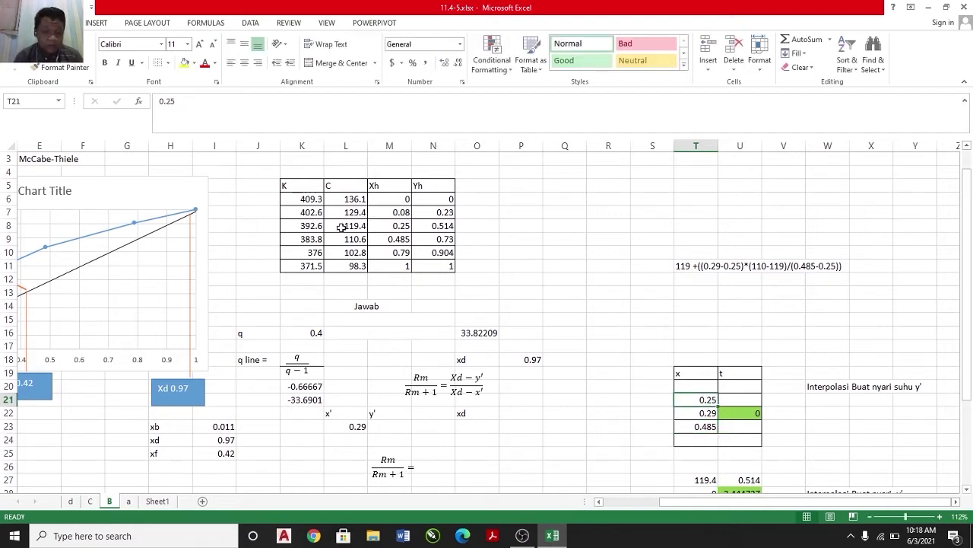
Enter the bracketing temperatures 119.4 in U21 and 110.6 in U23 of the temperature interpolation table.
left_click(737, 405)
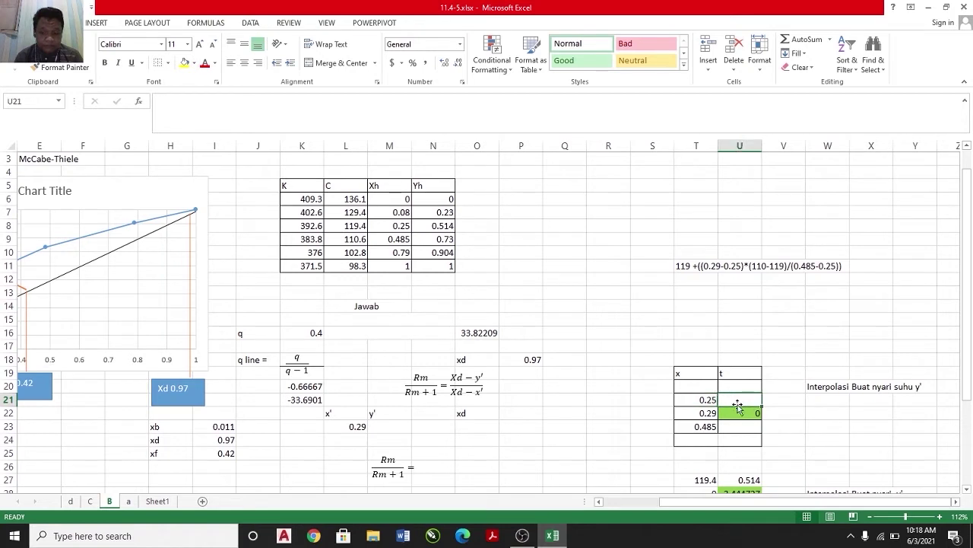
type("1")
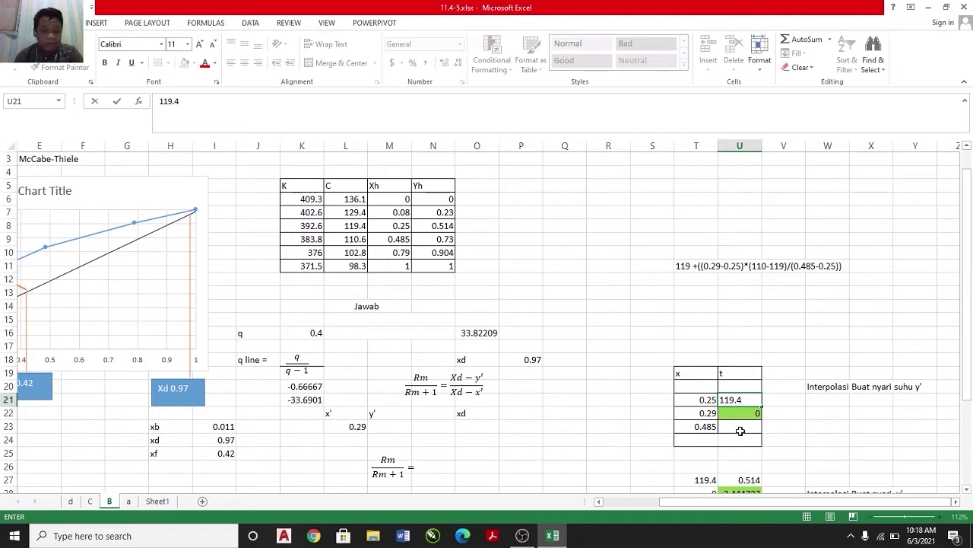
type("19.4")
key("Return")
left_click(747, 431)
type("110.6")
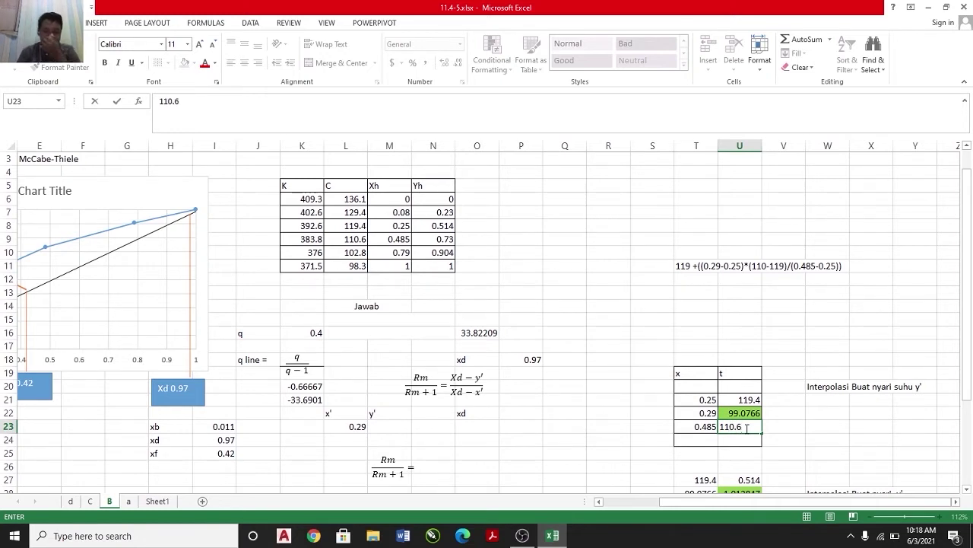
key("Return")
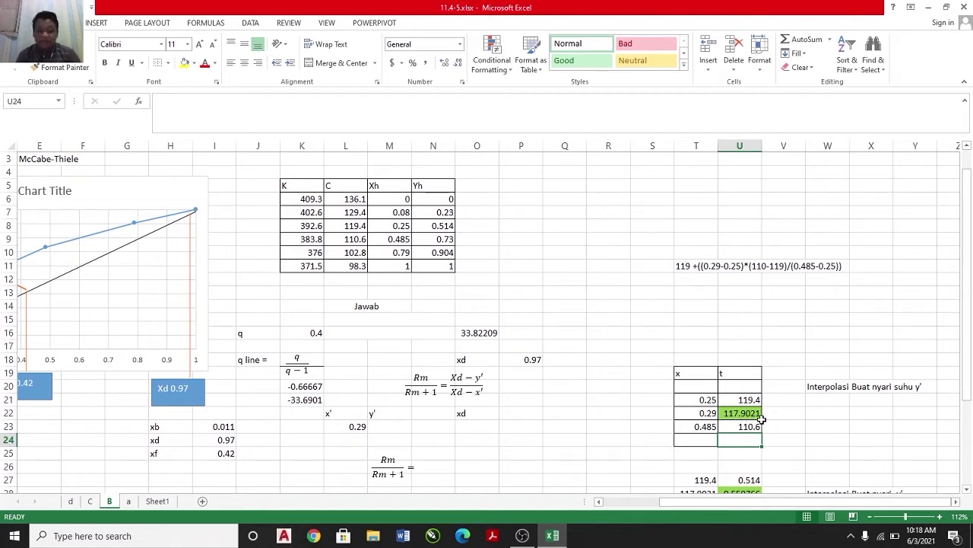
left_click(749, 411)
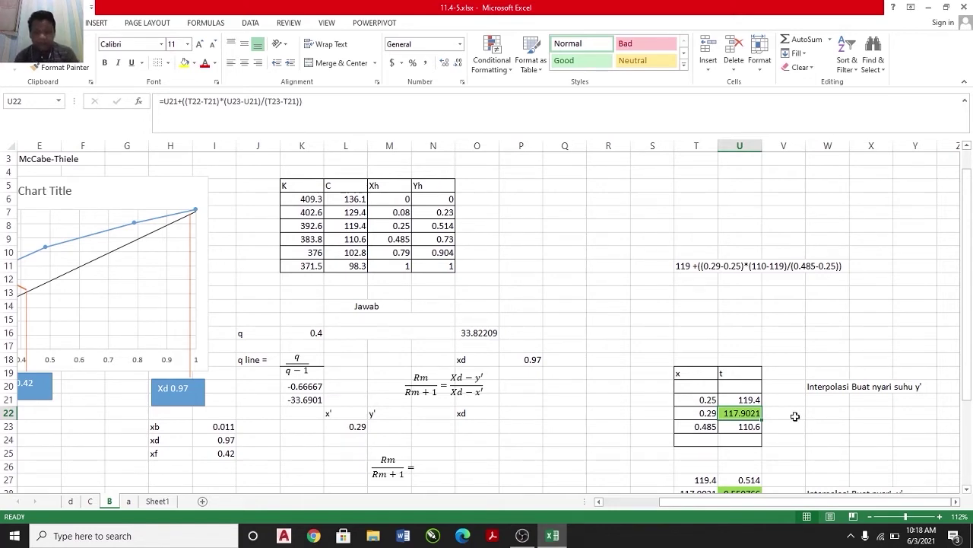
Check that T28 refers to the interpolated temperature and clear the existing y' interpolation formula from U28.
scroll(726, 365, "down", 1)
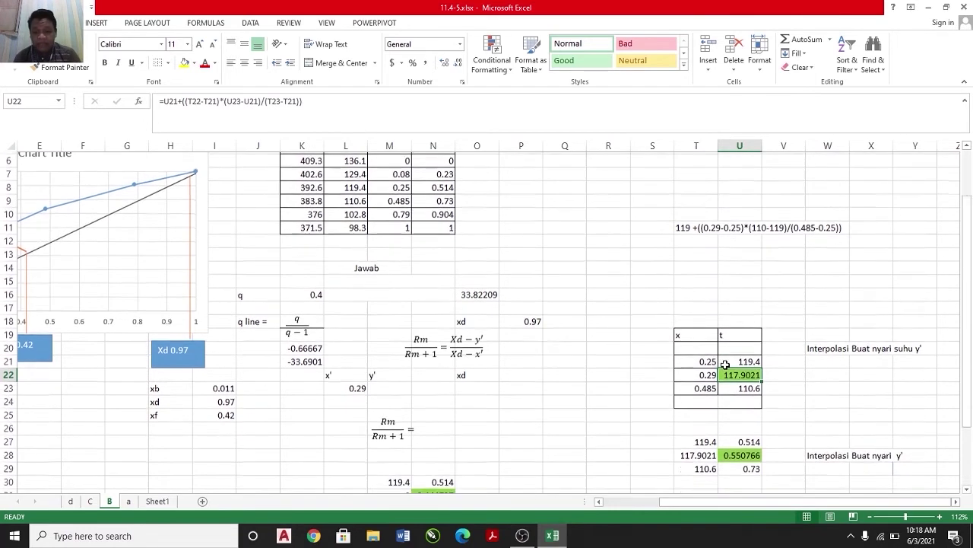
scroll(726, 365, "down", 1)
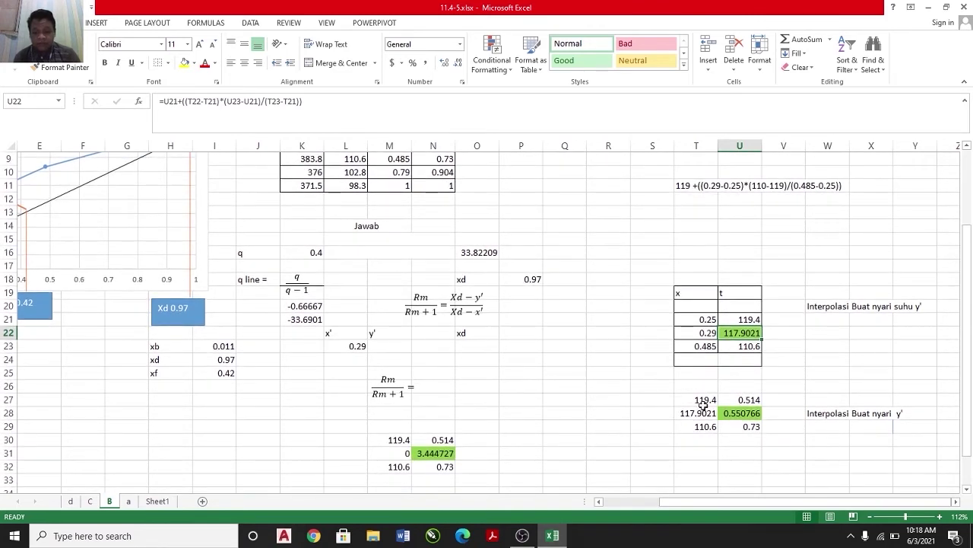
left_click(700, 412)
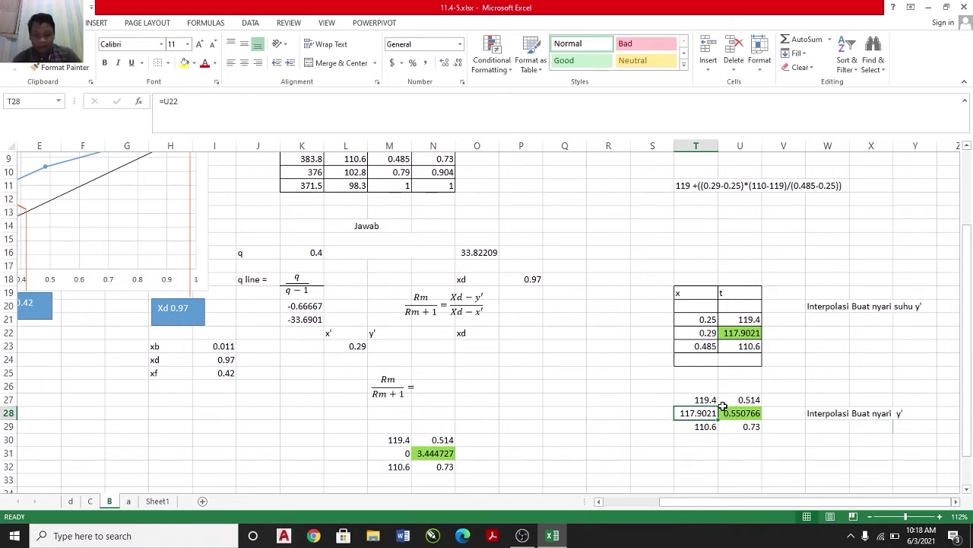
key("Right")
key("BackSpace")
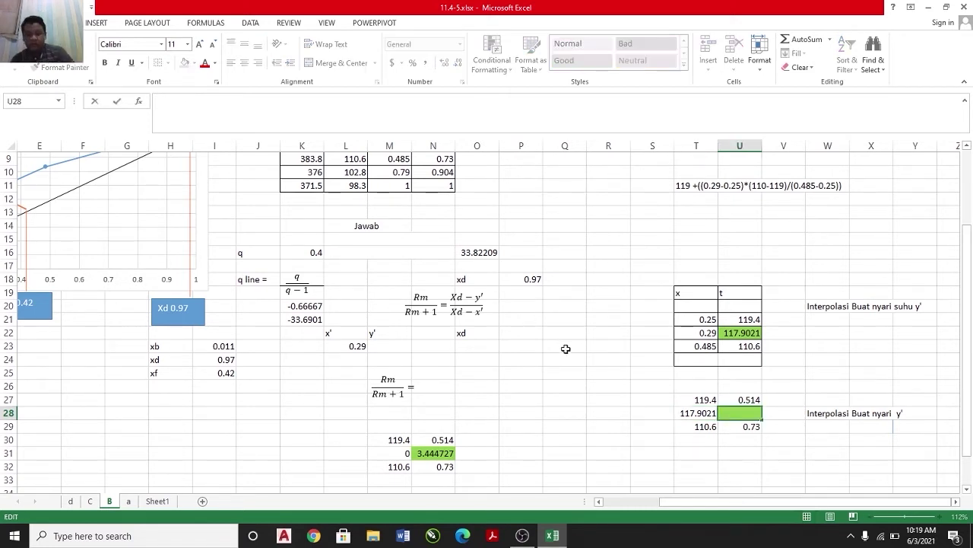
Enter the y' interpolation formula =U27+((T28-T27)*(U29-U27)/(T29-T27)) in U28.
left_click(744, 416)
type("=")
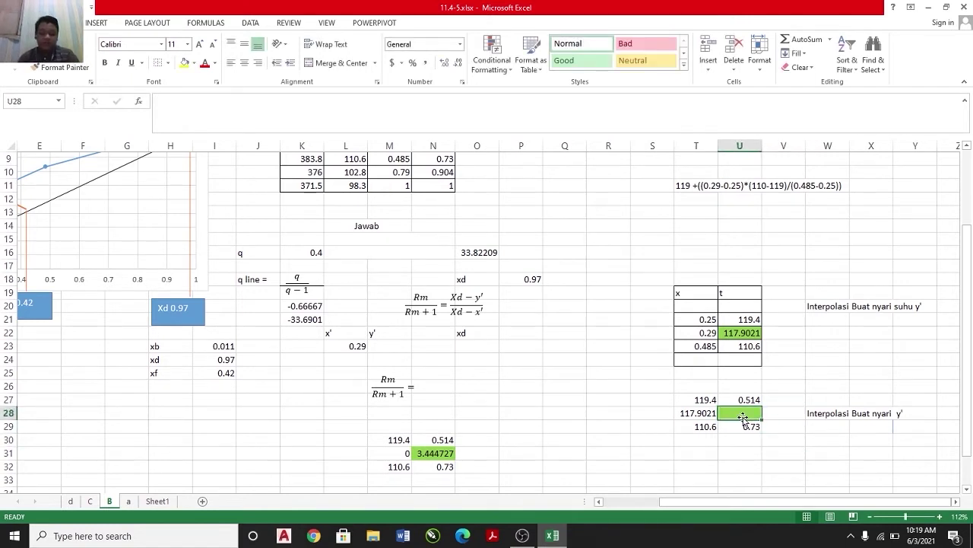
left_click(751, 401)
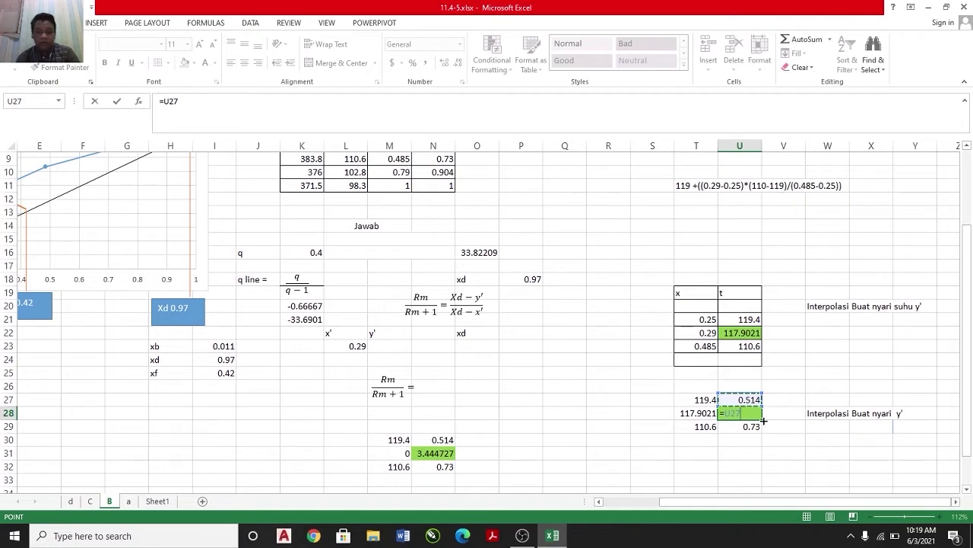
type("+((")
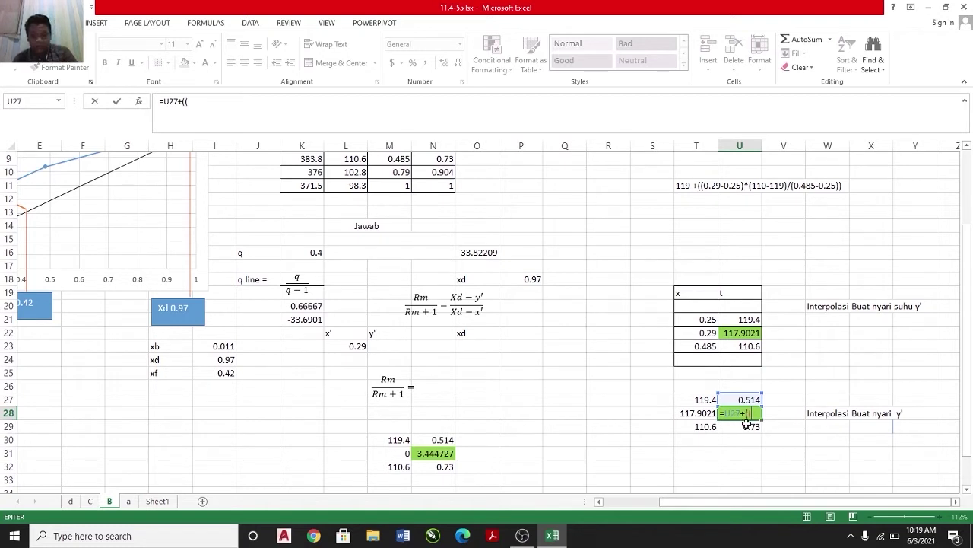
left_click(703, 413)
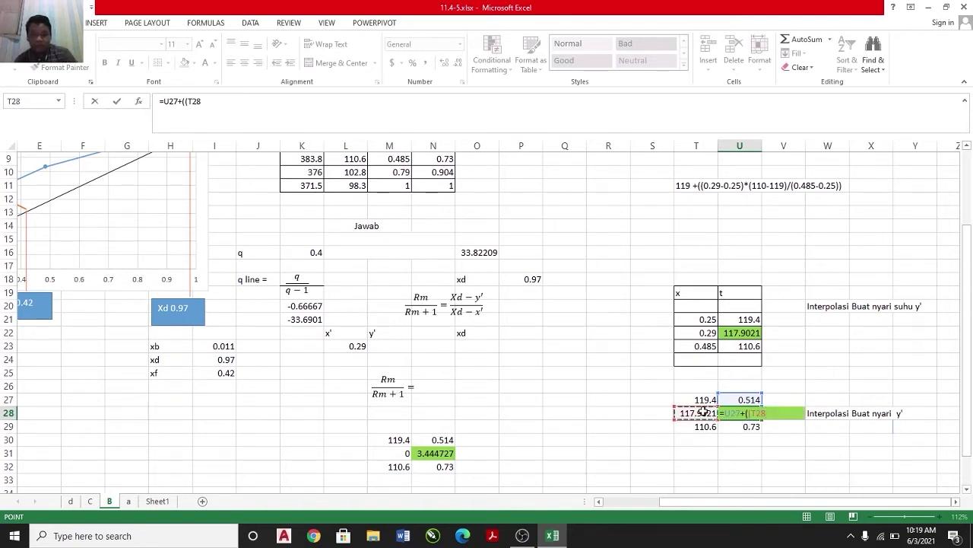
type("-")
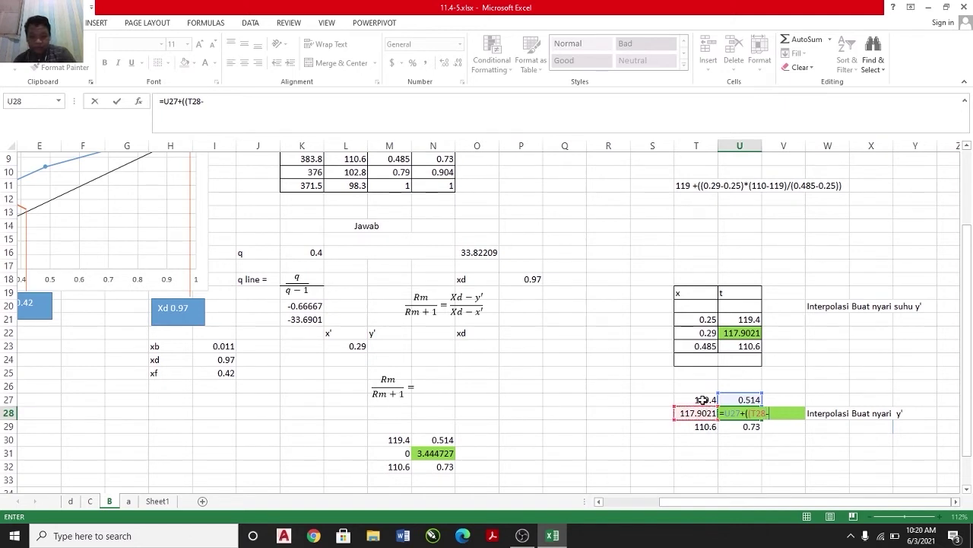
left_click(708, 399)
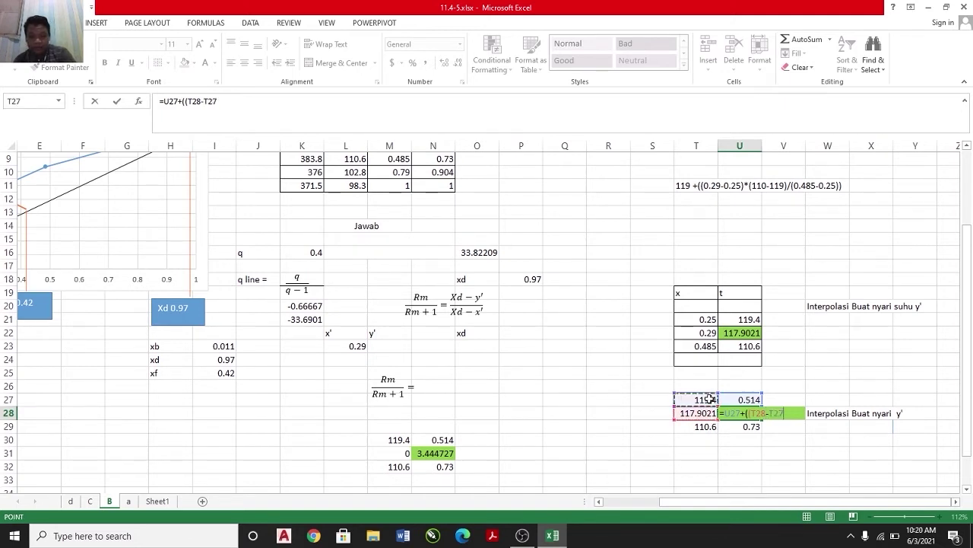
type(")*")
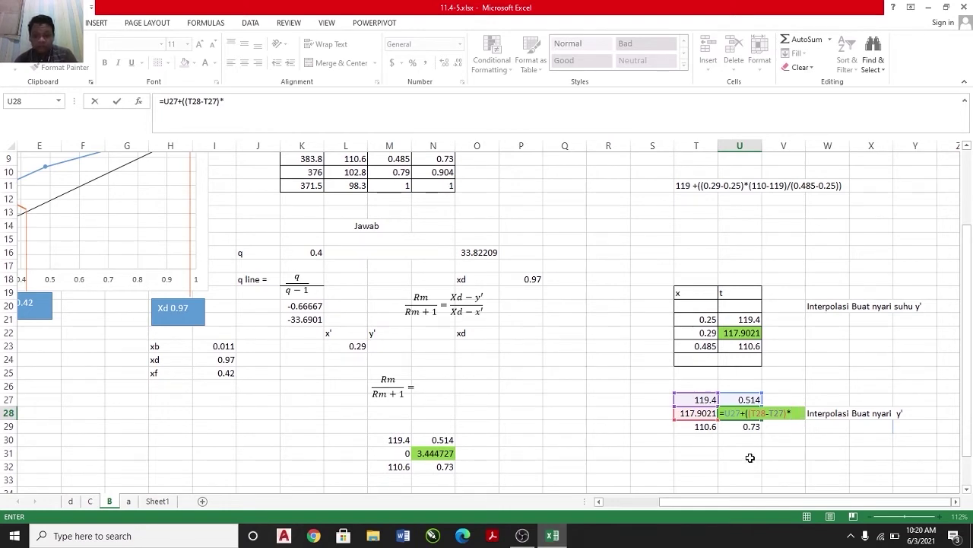
type("(")
left_click(748, 428)
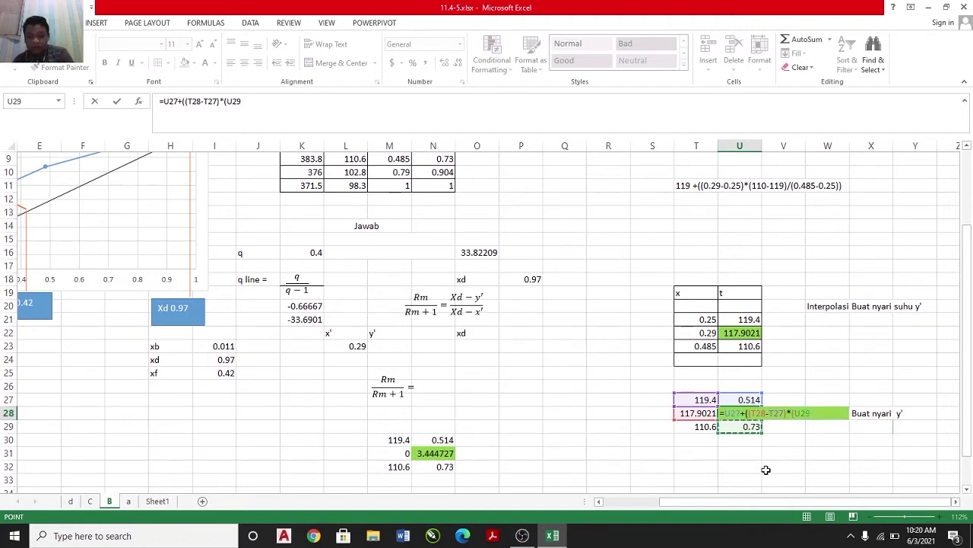
type("-")
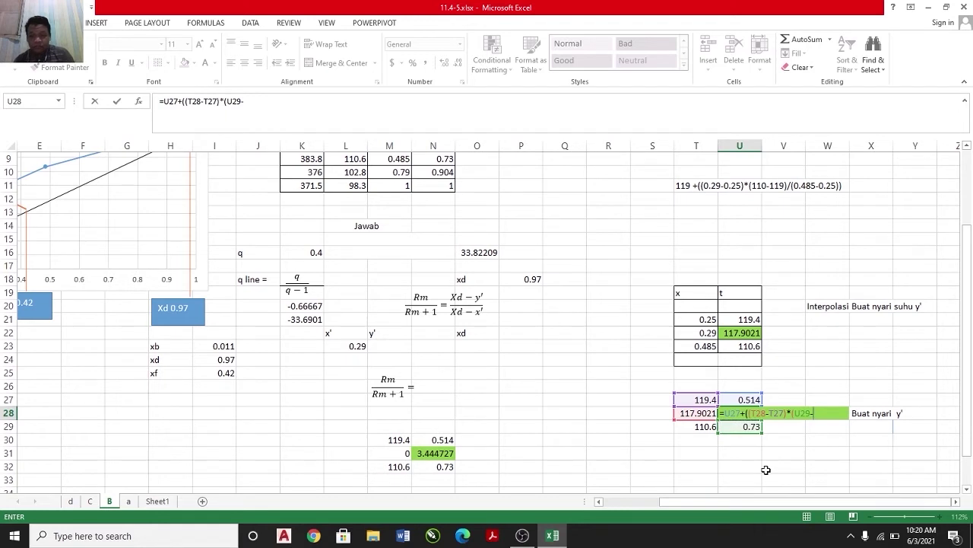
left_click(746, 401)
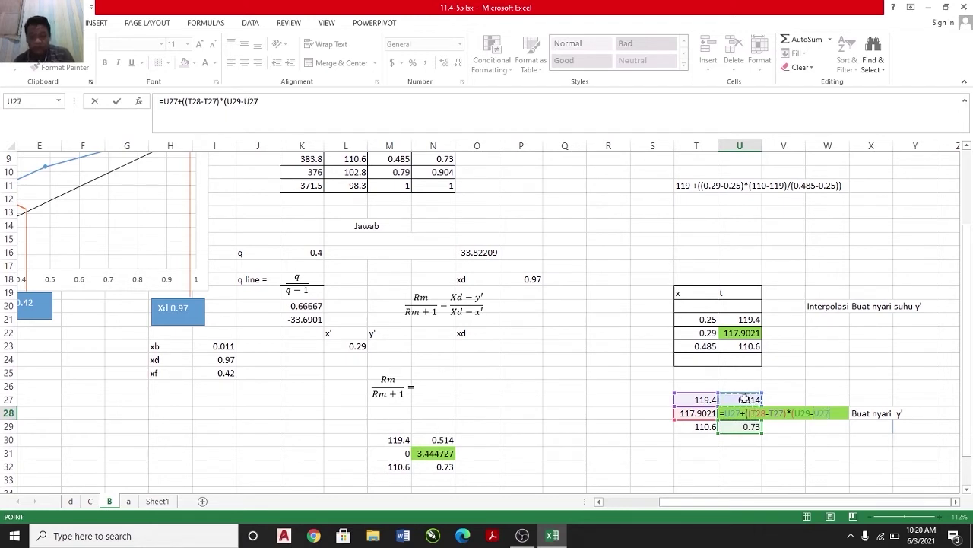
type(")")
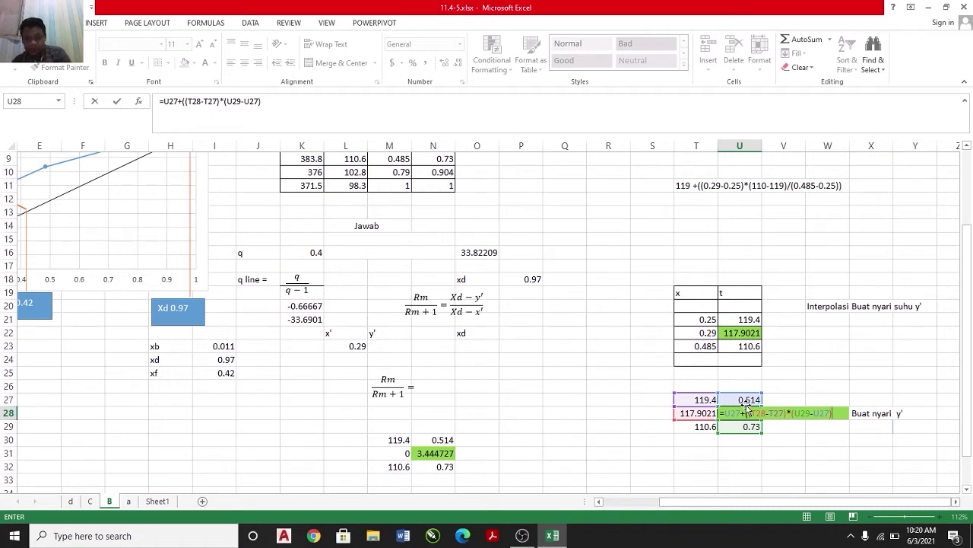
type("/(")
left_click(697, 427)
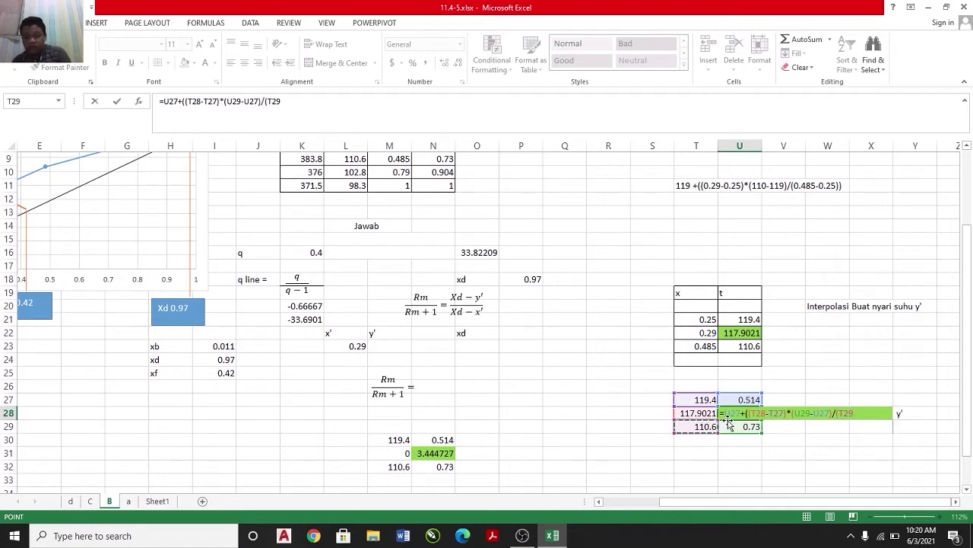
type("-")
left_click(698, 399)
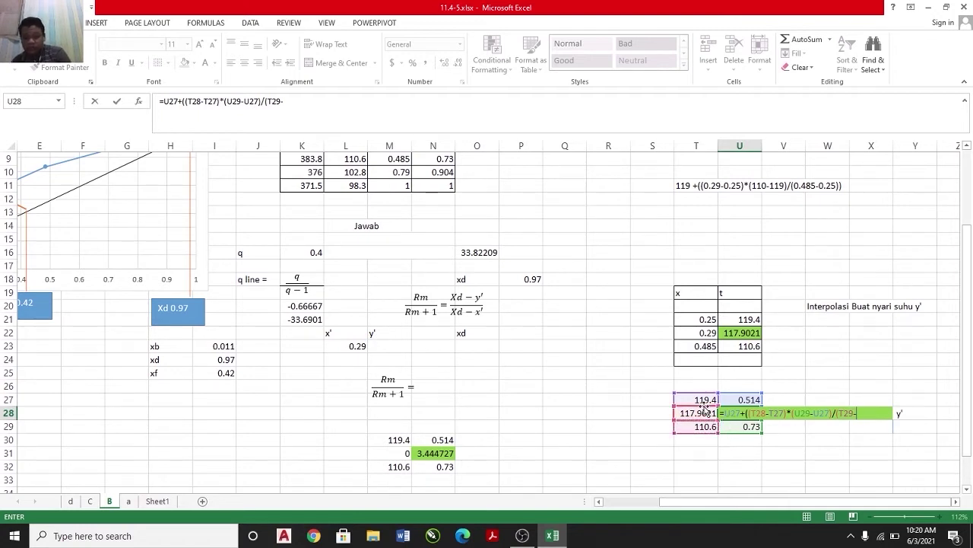
type("))")
key("Return")
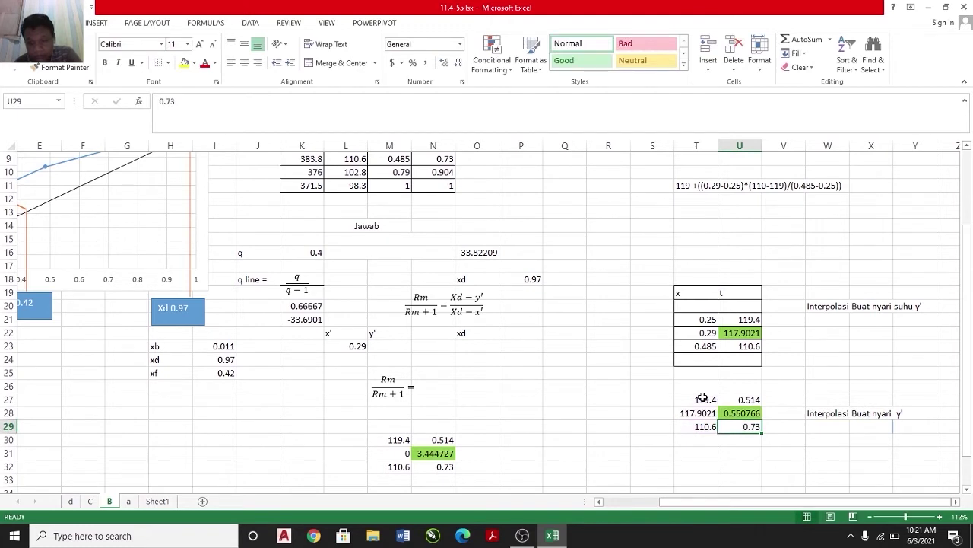
Enter the interpolated value 0.55 under y' in M23 and clear the contents of the leftover interpolation cells M30:N32.
left_click(744, 409)
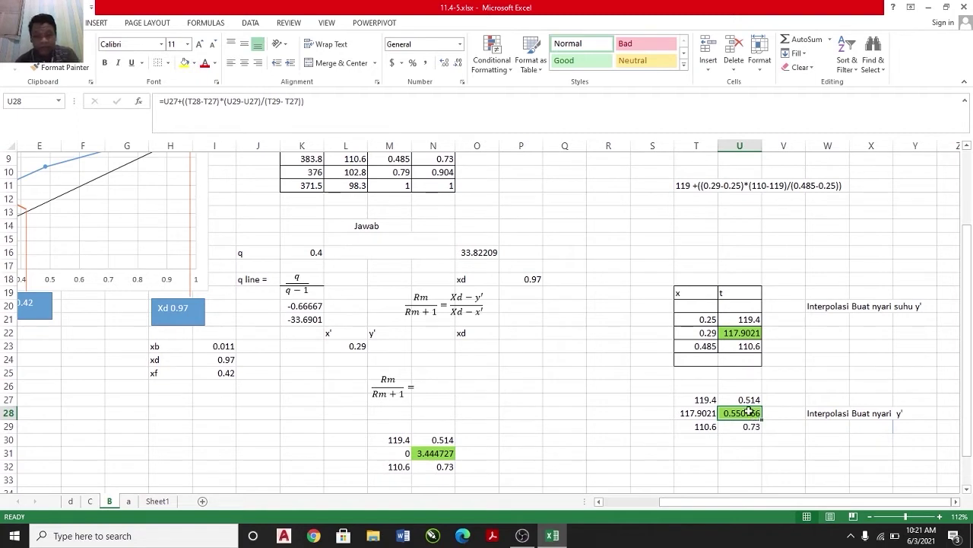
left_click(401, 348)
type("0.55")
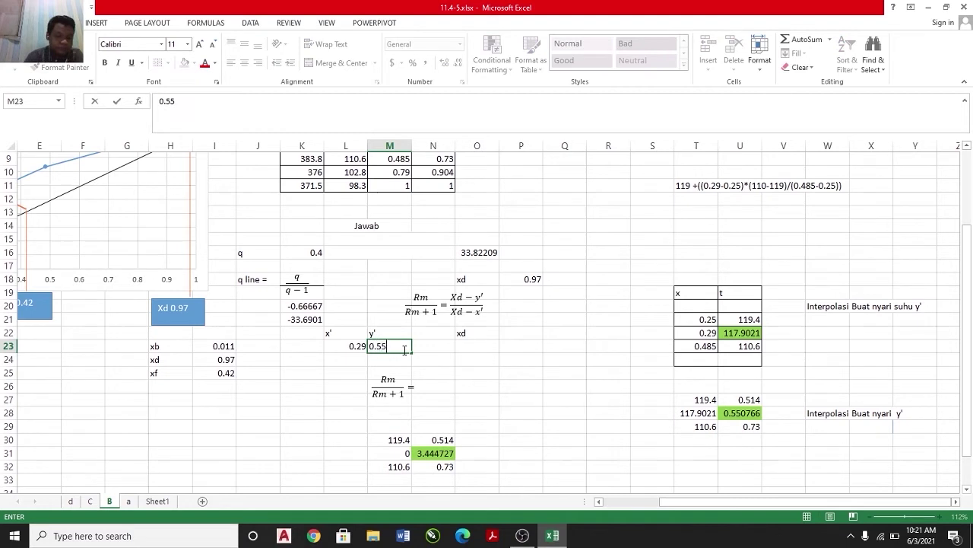
left_click(465, 384)
left_click_drag(400, 441, 441, 466)
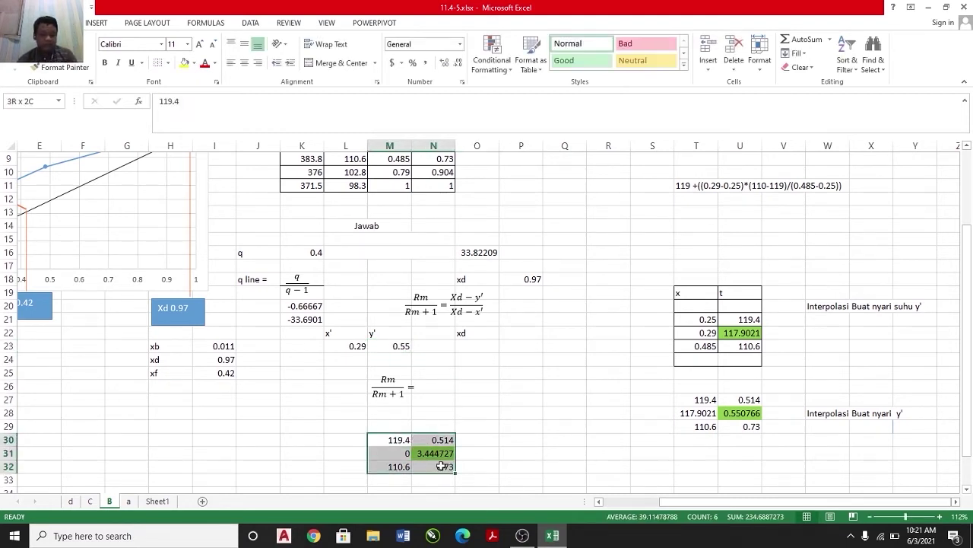
key("Delete")
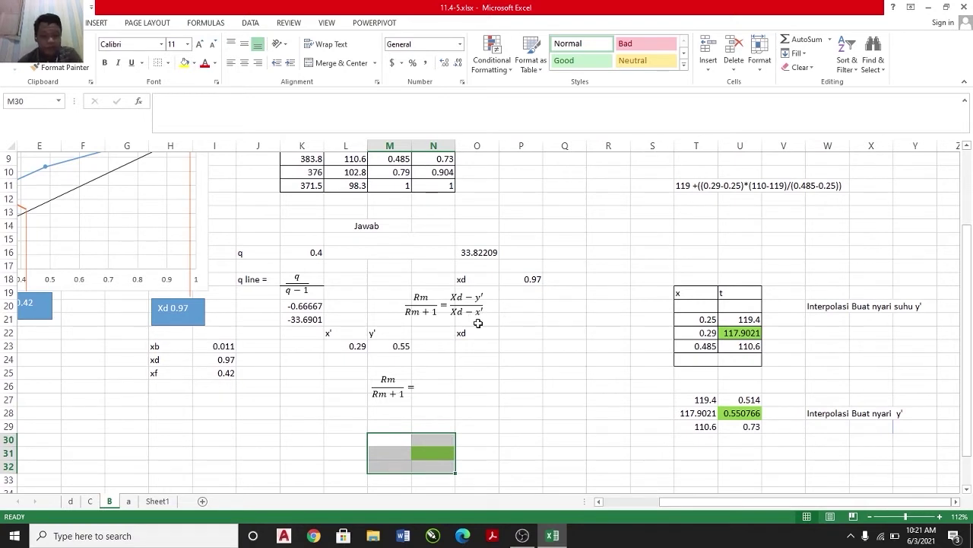
Enter the Rm/(Rm+1) formula =(I24-M23)/(I24-L23) in N26.
left_click(450, 383)
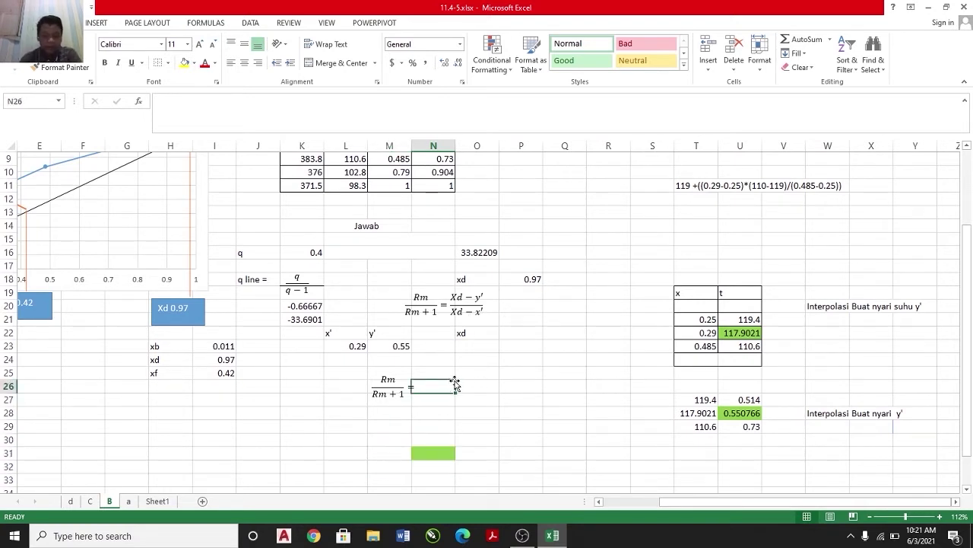
type("=")
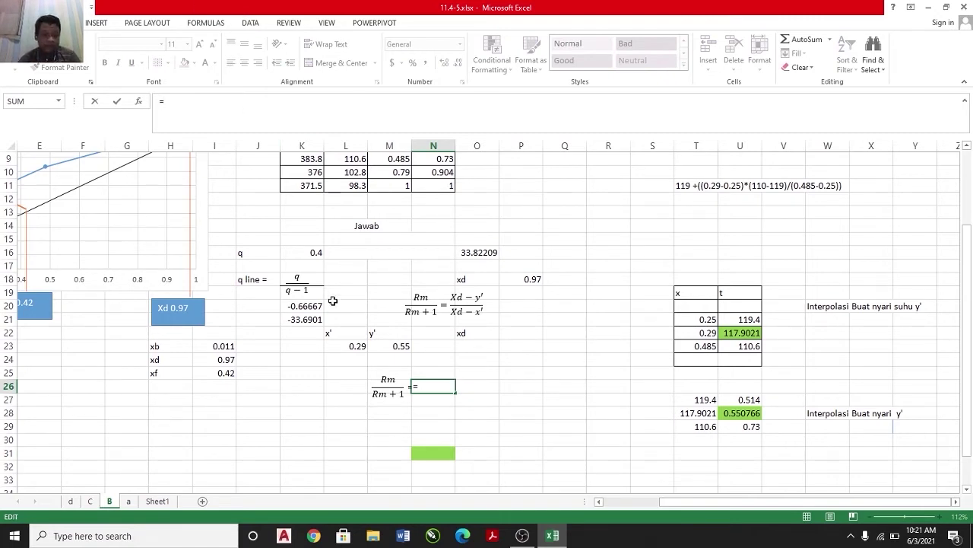
left_click(224, 361)
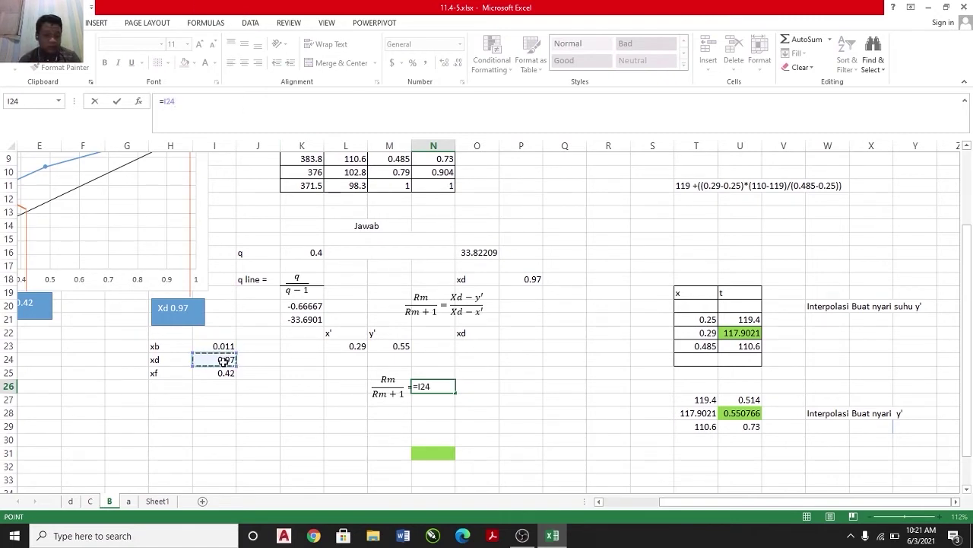
type("-")
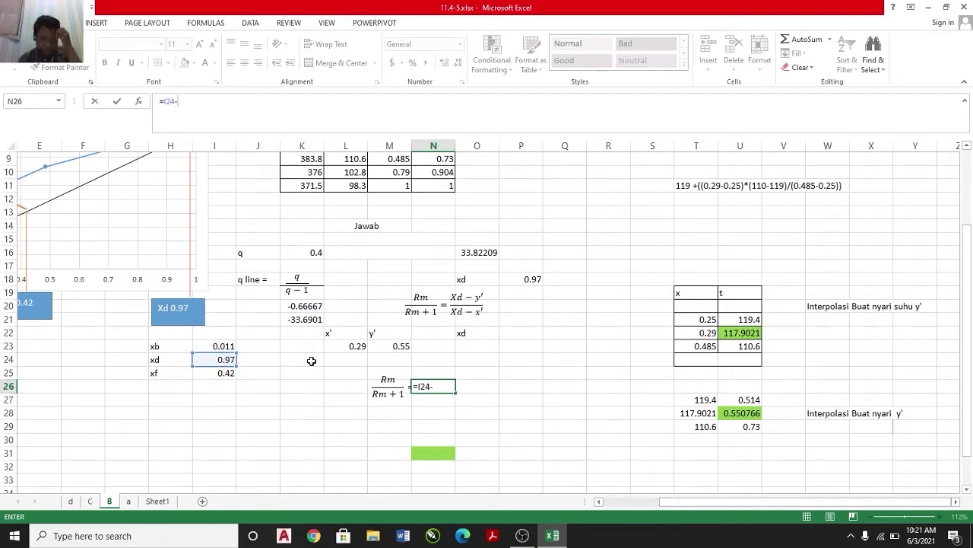
left_click(407, 346)
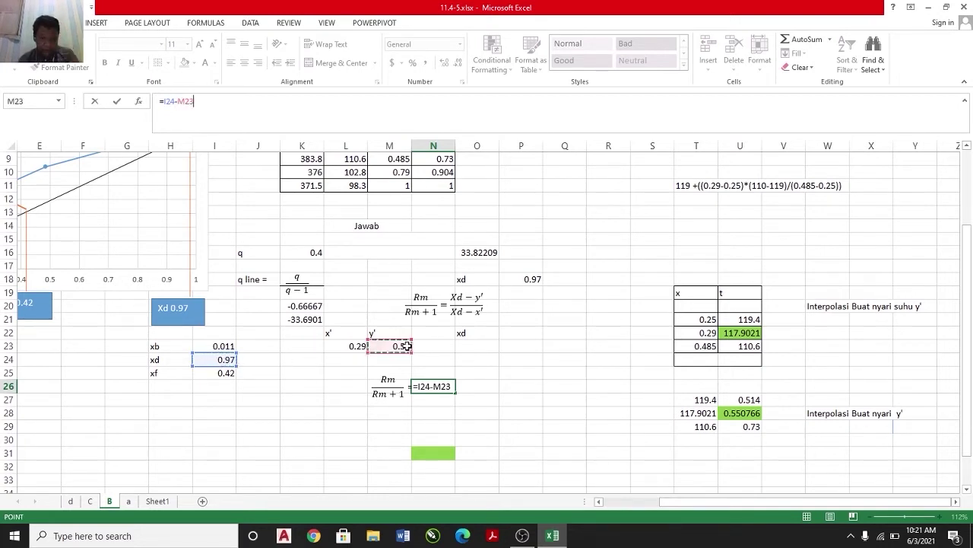
left_click(210, 112)
type(")")
key("Home")
key("Right")
type("(/(")
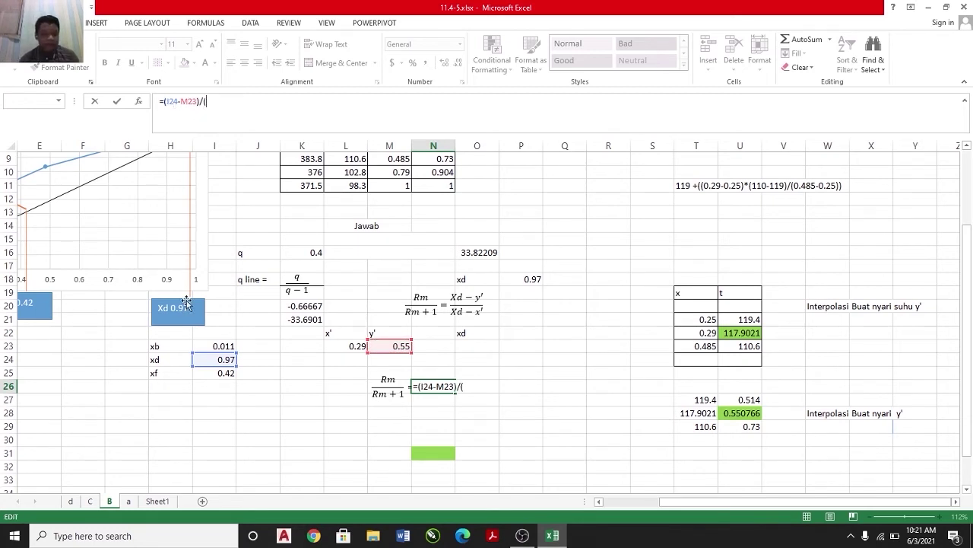
left_click(215, 362)
type("-")
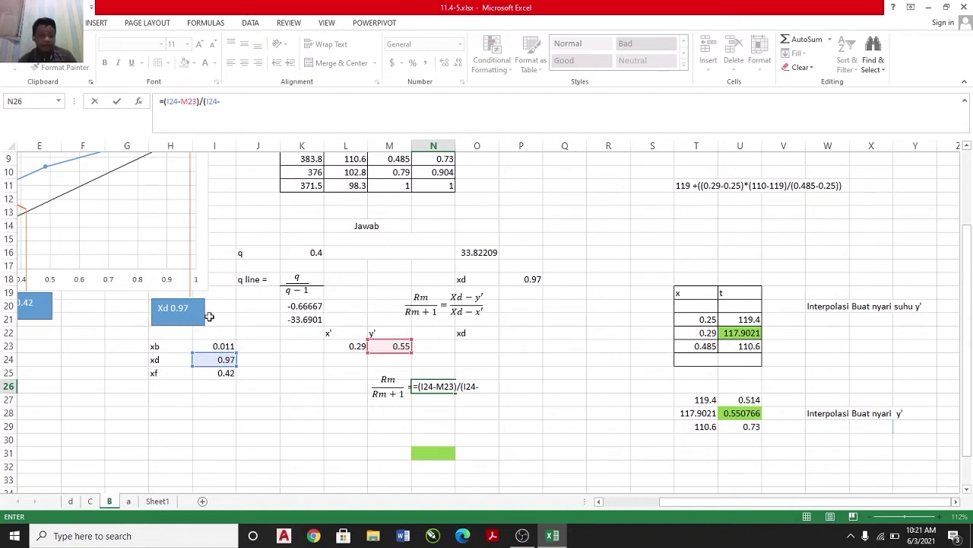
left_click(336, 350)
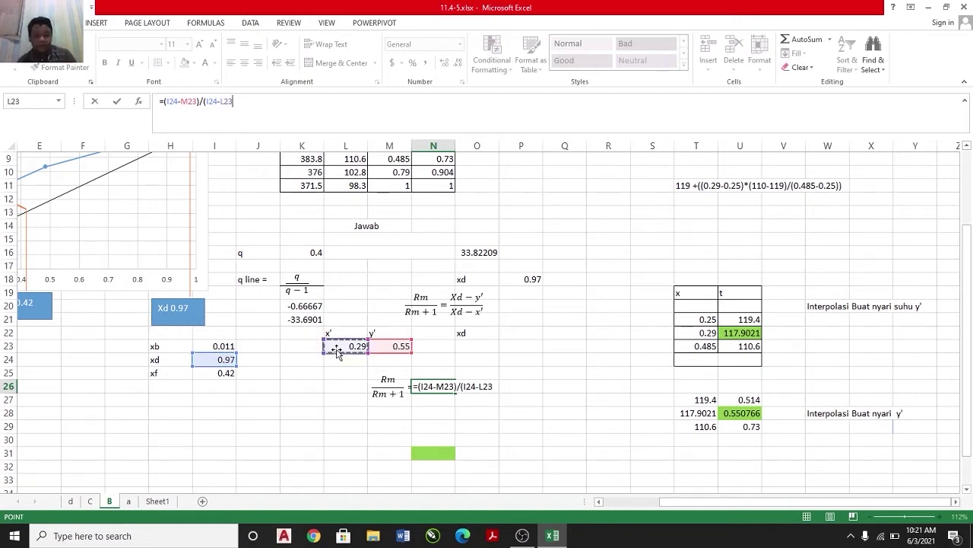
type(")")
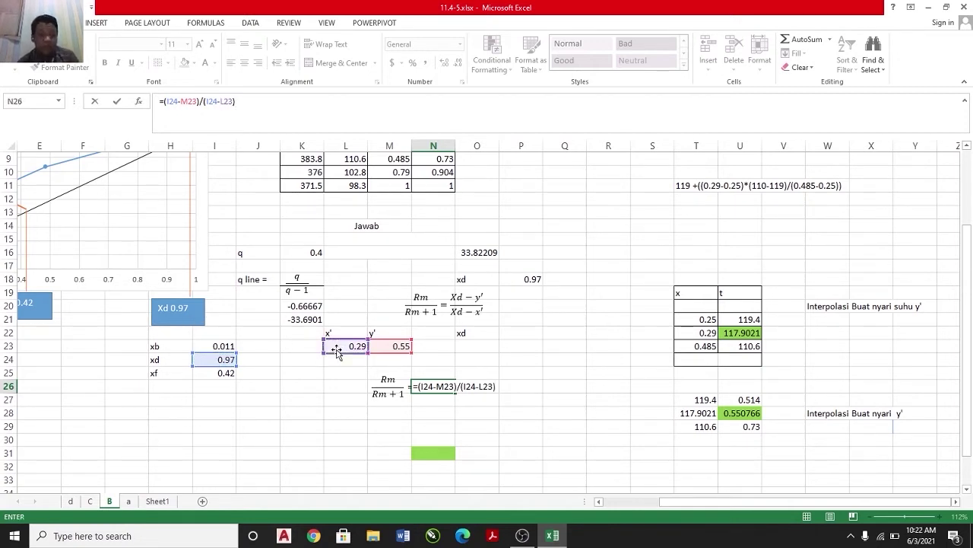
key("Return")
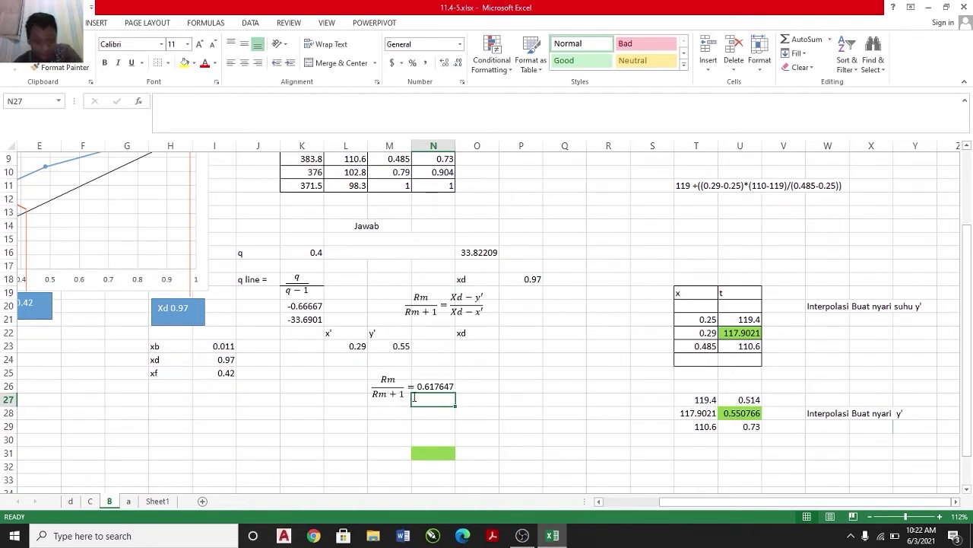
Enter the cross-multiplied equation below the ratio, with RM = in M28 and 0.6176 Rm + 0.6176 in N28.
key("Down")
key("Left")
type("RM =")
key("Tab")
type("0.6176 Rm + 0.6176")
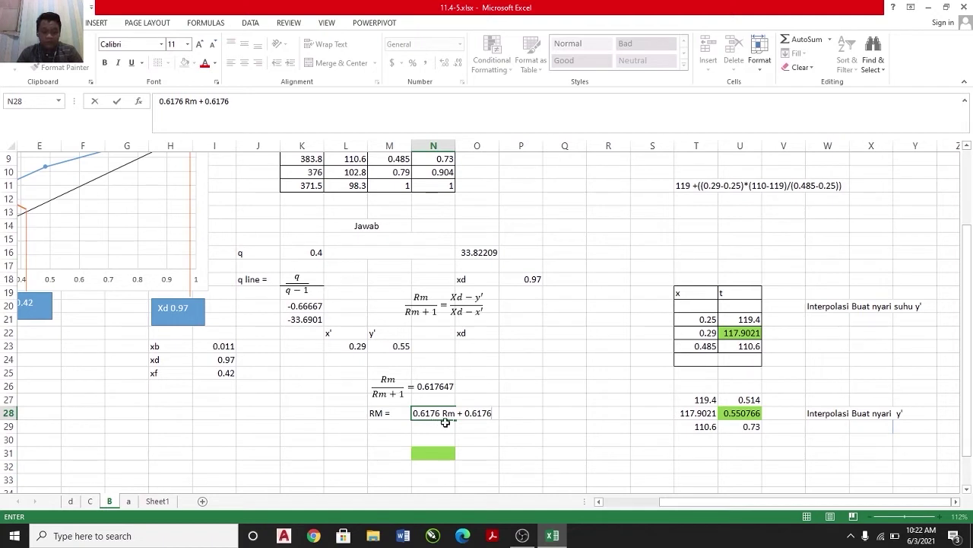
Enter the rearranged equation 1 RM -0.6176 RM = 0.6176 in M29 and calculate its combined RM coefficient in K28.
left_click(376, 426)
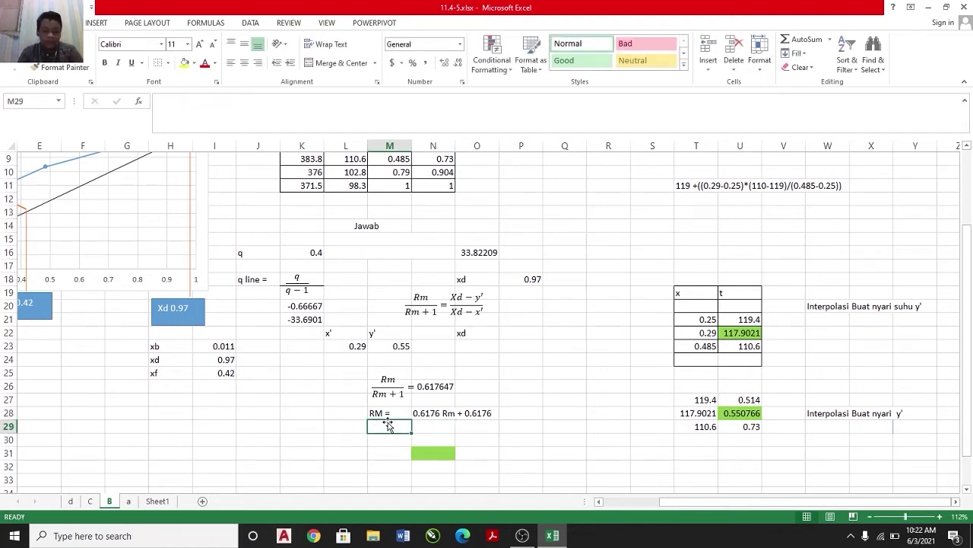
type("1 RM")
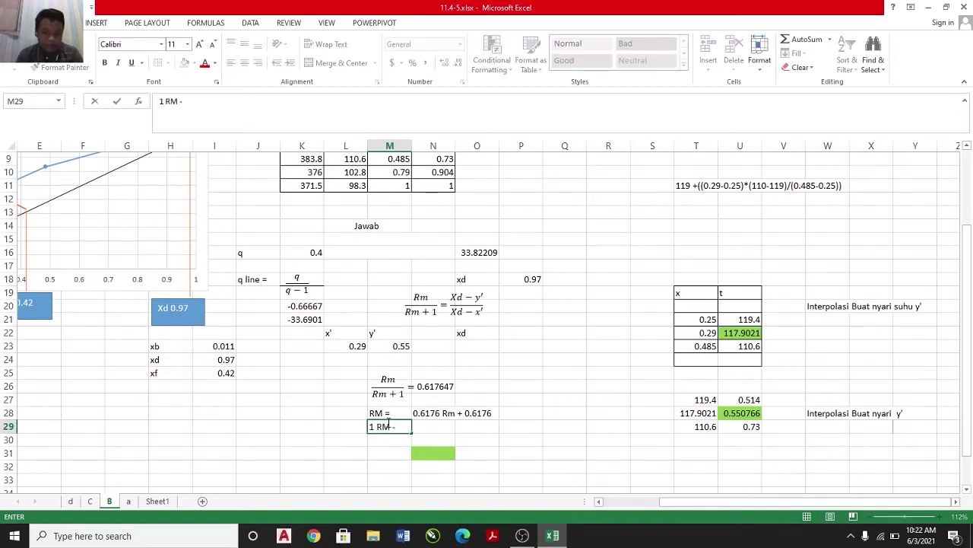
type(" -0.6176 RM = 0.6176")
key("Return")
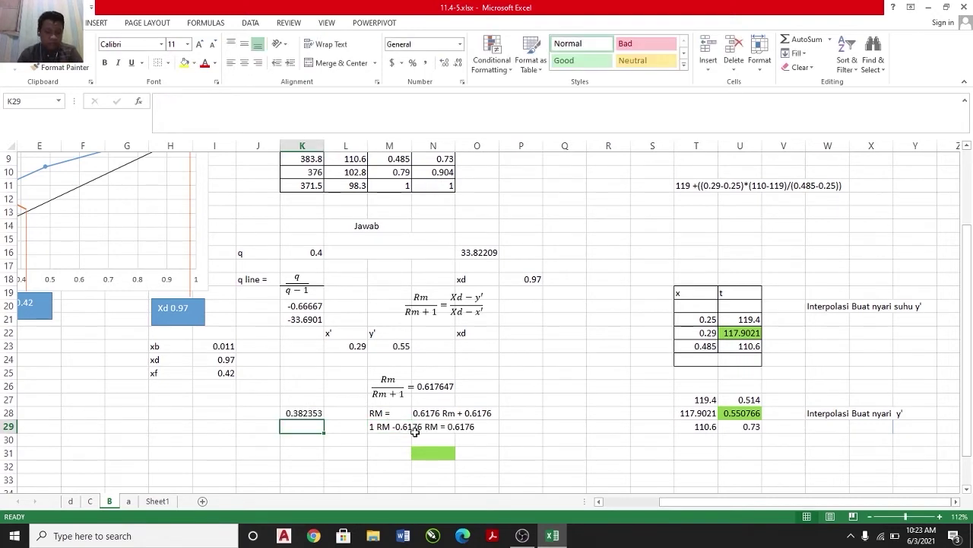
Enter the simplified equation with 0.382353 RM = in M30 and the right-hand side as =N26 in O30.
left_click(380, 439)
type("0")
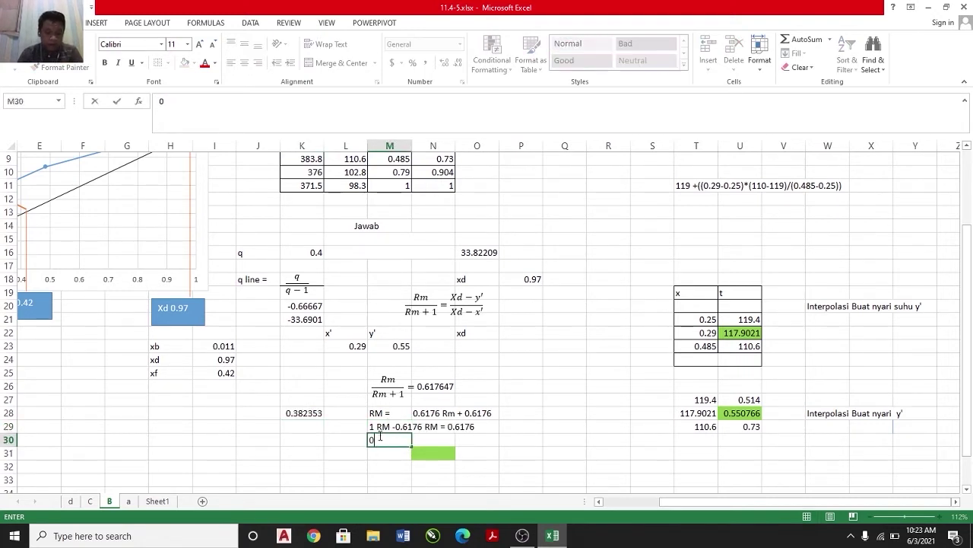
type(".382")
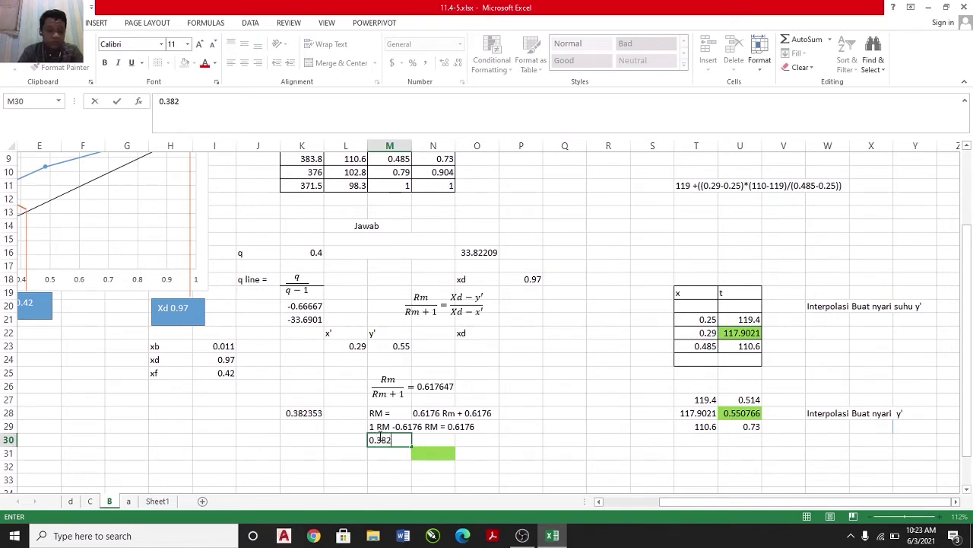
type("353 r")
key("BackSpace")
type("RM =")
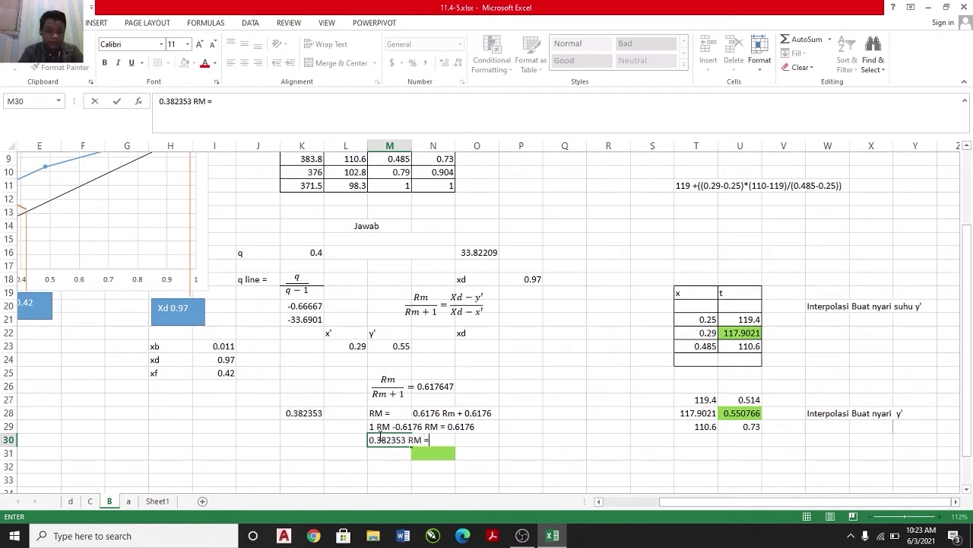
left_click(477, 440)
type("=")
left_click(428, 387)
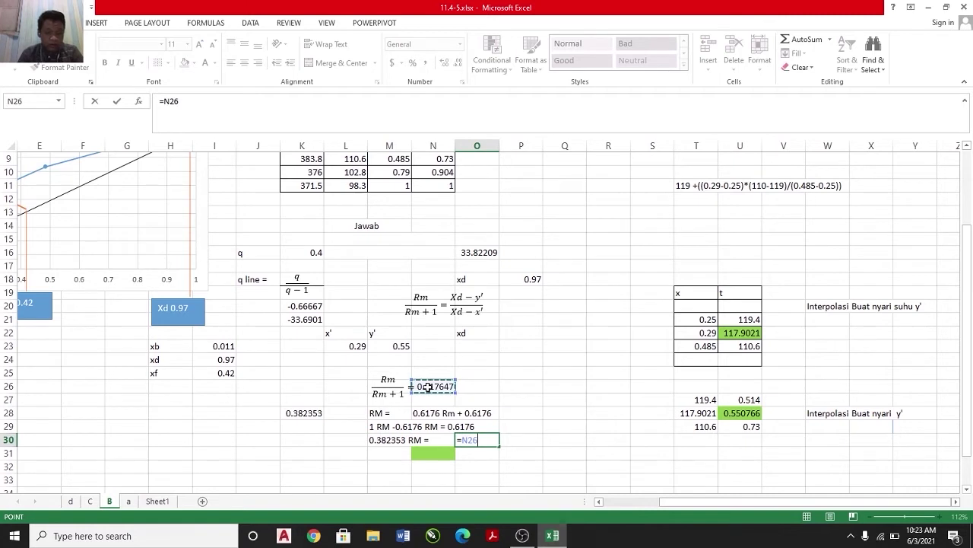
key("Return")
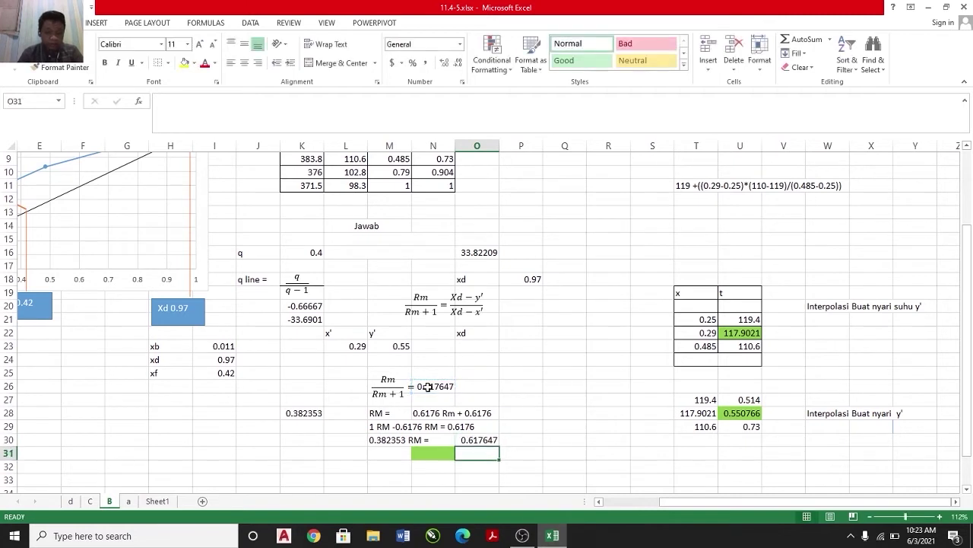
Calculate RM in N31 by dividing O30 by the 0.382353 coefficient, labelled RM = in M31.
left_click(432, 455)
type("=")
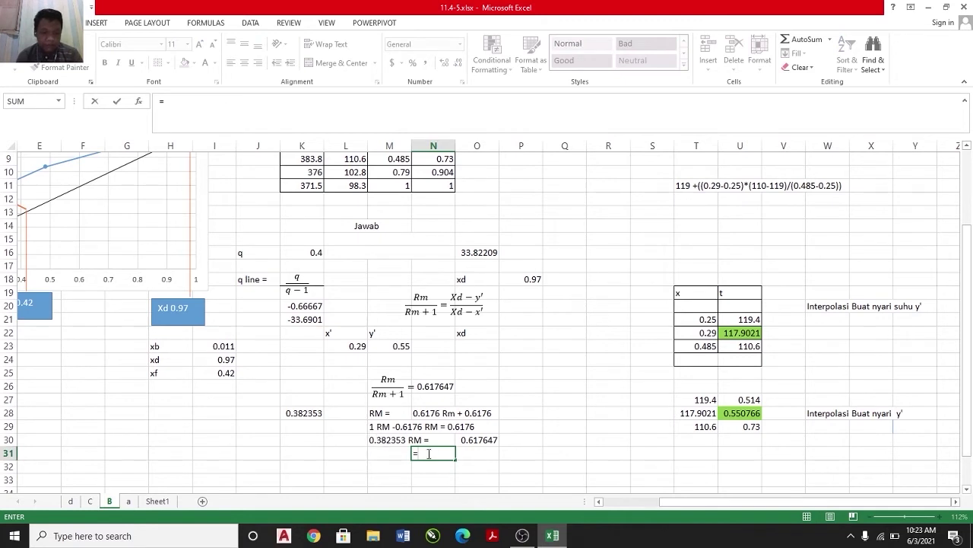
left_click(473, 441)
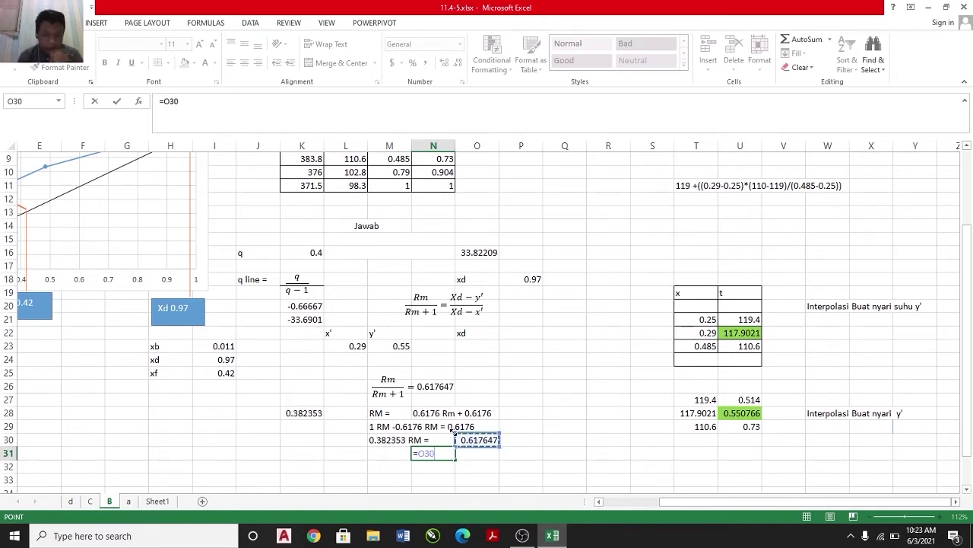
type("/")
left_click(388, 440)
key("Return")
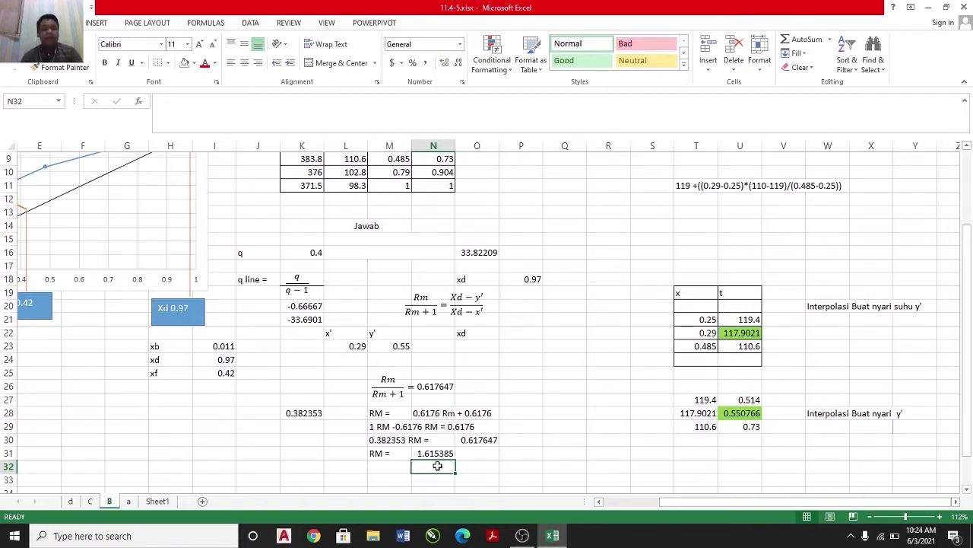
scroll(441, 411, "up", 3)
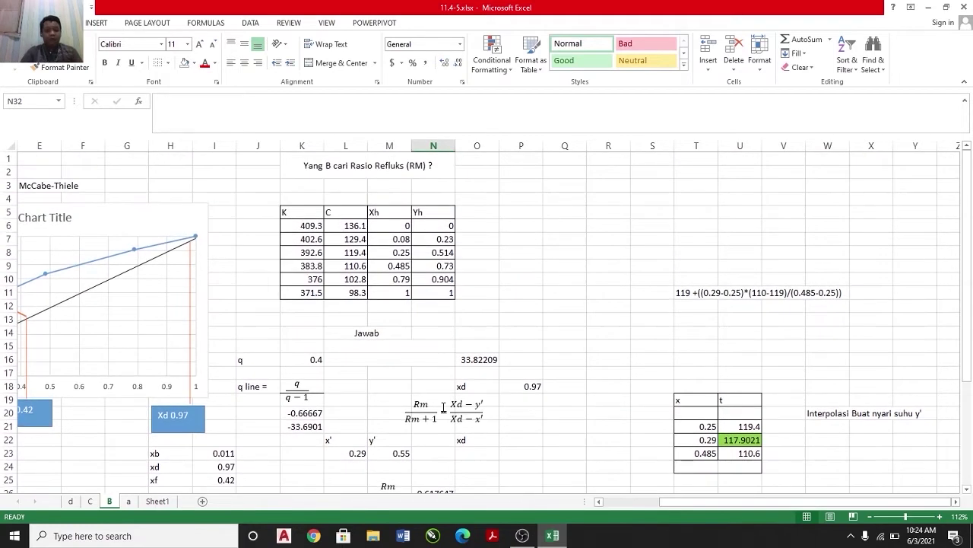
scroll(443, 409, "down", 4)
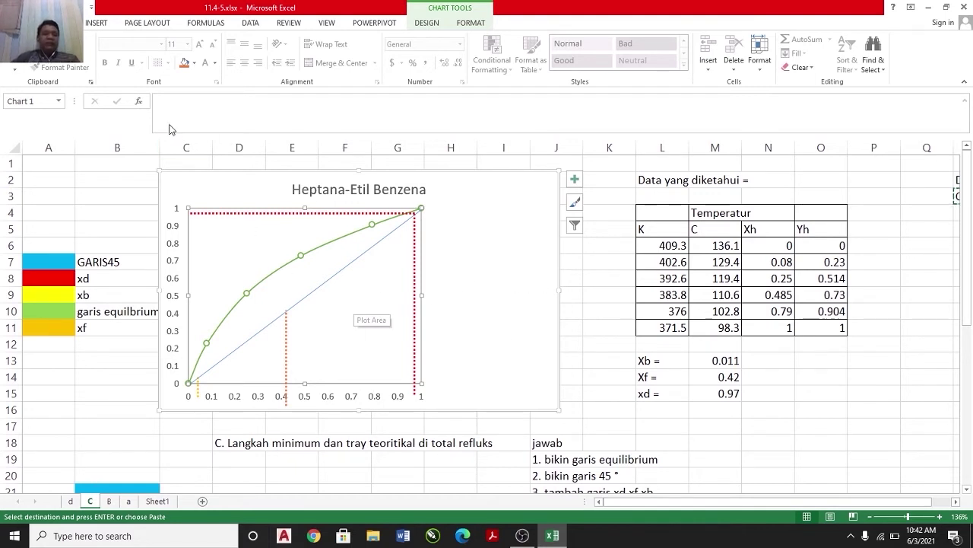
Draw the first stage on the Heptana-Etil Benzena chart from the xd point: a line about 0.09" across to the curve and 0.08" down to the diagonal.
left_click(96, 23)
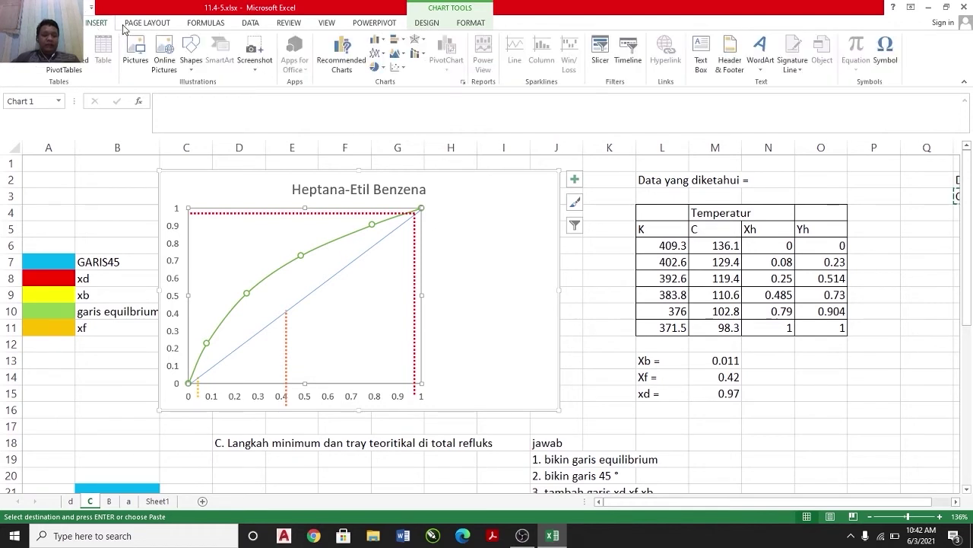
left_click(191, 51)
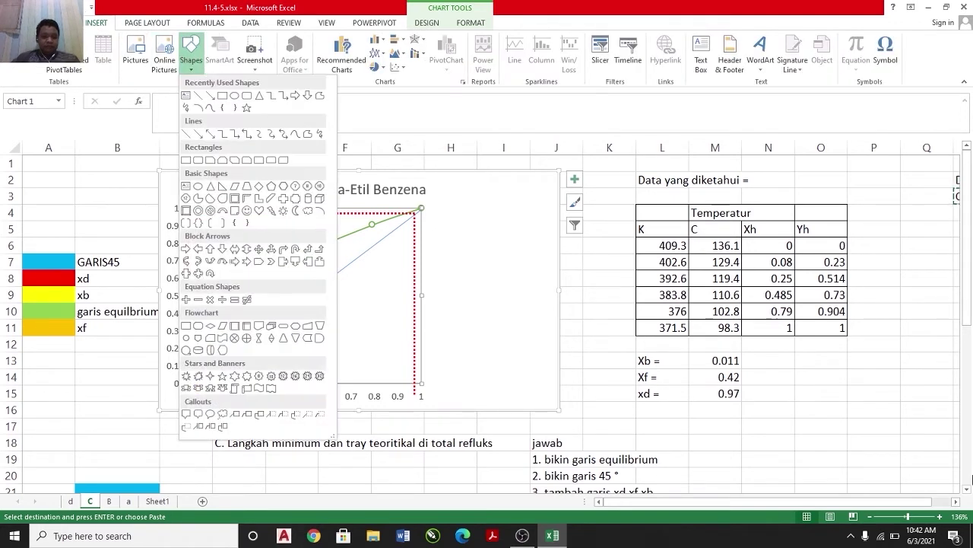
left_click(918, 517)
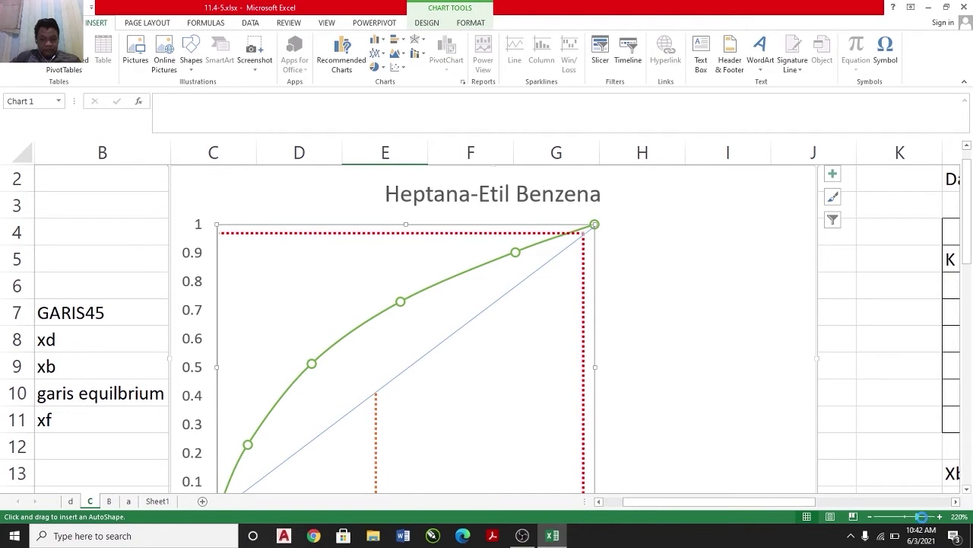
left_click(922, 517)
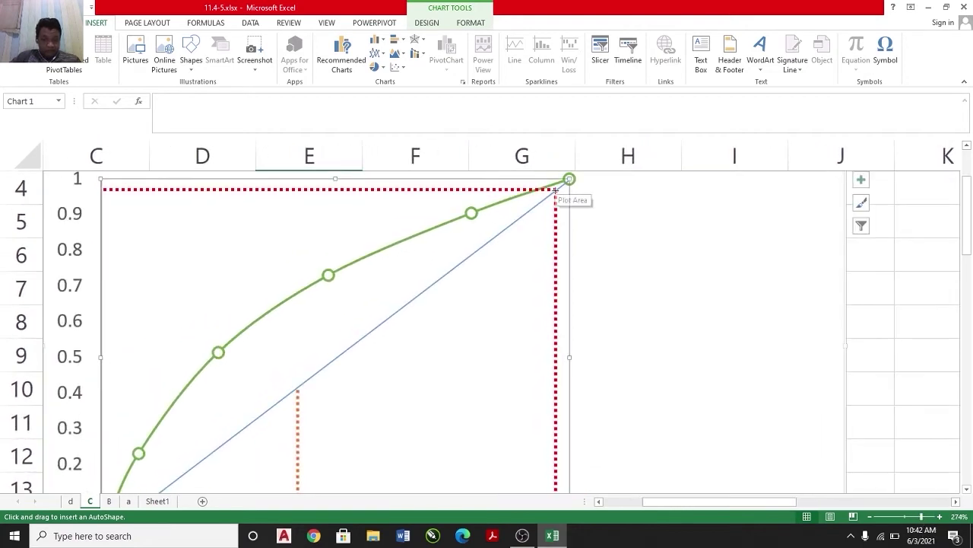
left_click_drag(556, 188, 556, 197)
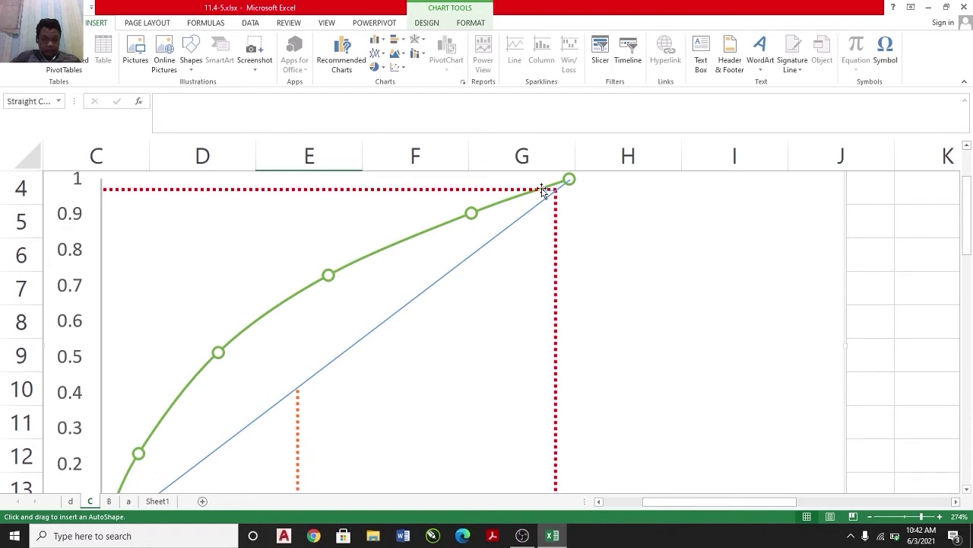
left_click_drag(540, 188, 557, 189)
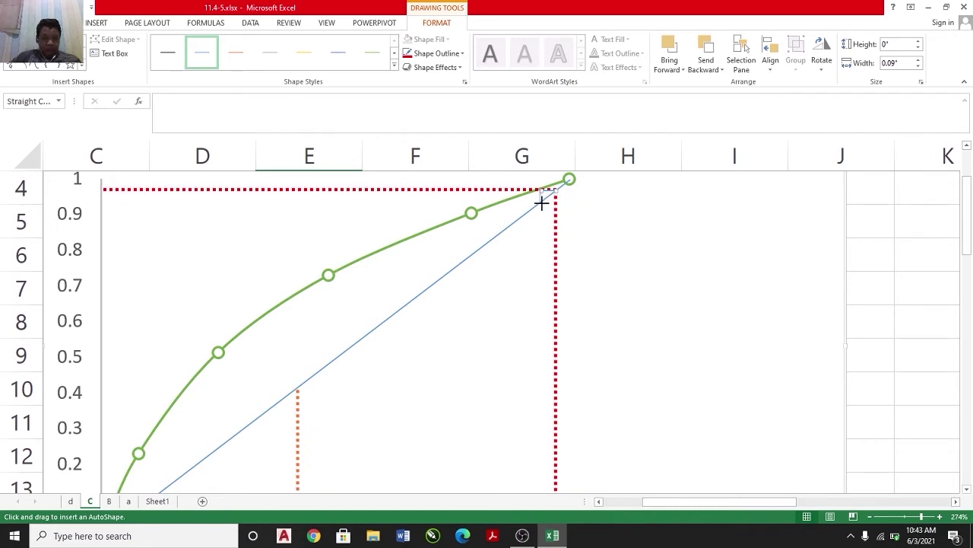
left_click_drag(541, 202, 541, 187)
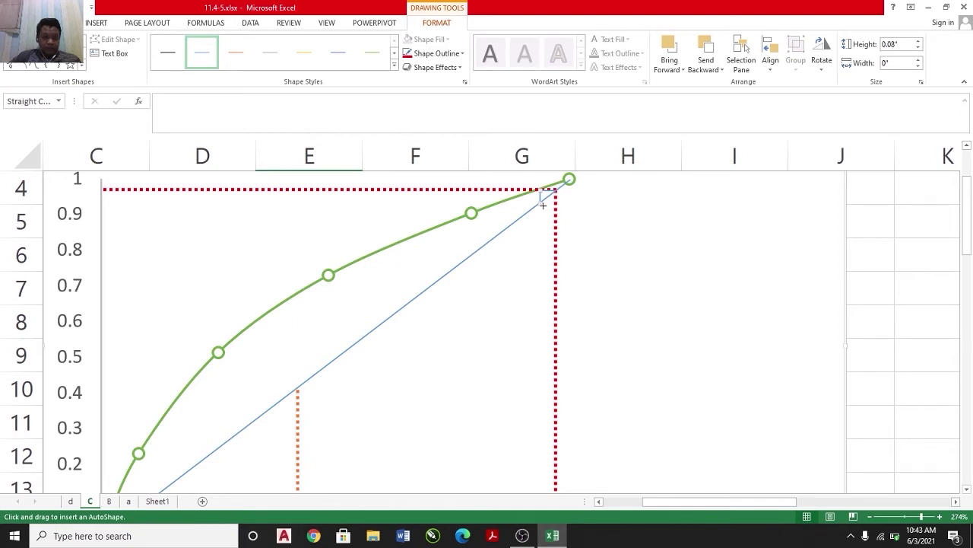
Draw the second stage down 0.21" to the diagonal, and the third stage about 0.54" across to the curve and 0.38" down.
left_click_drag(539, 202, 498, 195)
left_click_drag(498, 202, 508, 236)
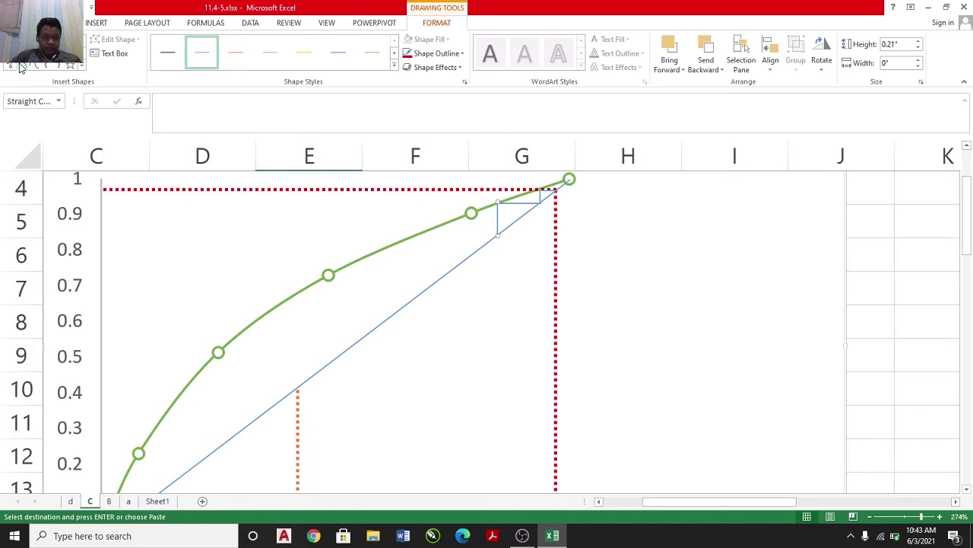
left_click_drag(497, 235, 413, 218)
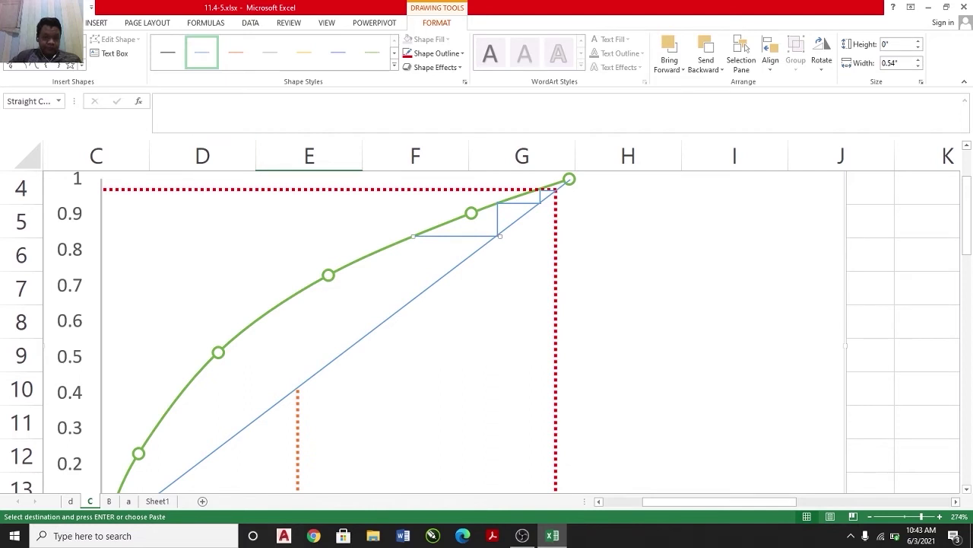
left_click_drag(415, 236, 419, 300)
key("ctrl+c")
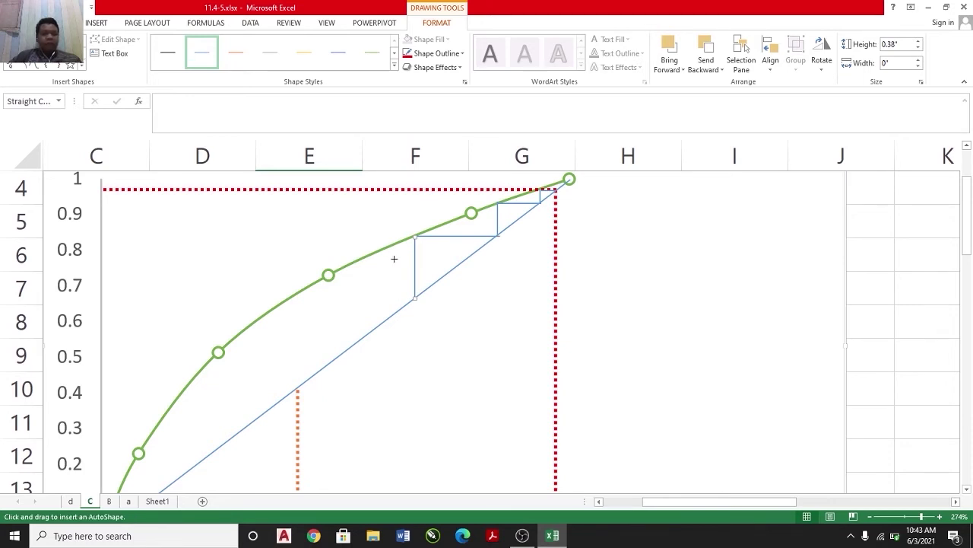
Draw the fourth stage: a line about 0.78" across to the equilibrium curve and one about 0.59" down to the diagonal near xf.
left_click_drag(417, 299, 287, 272)
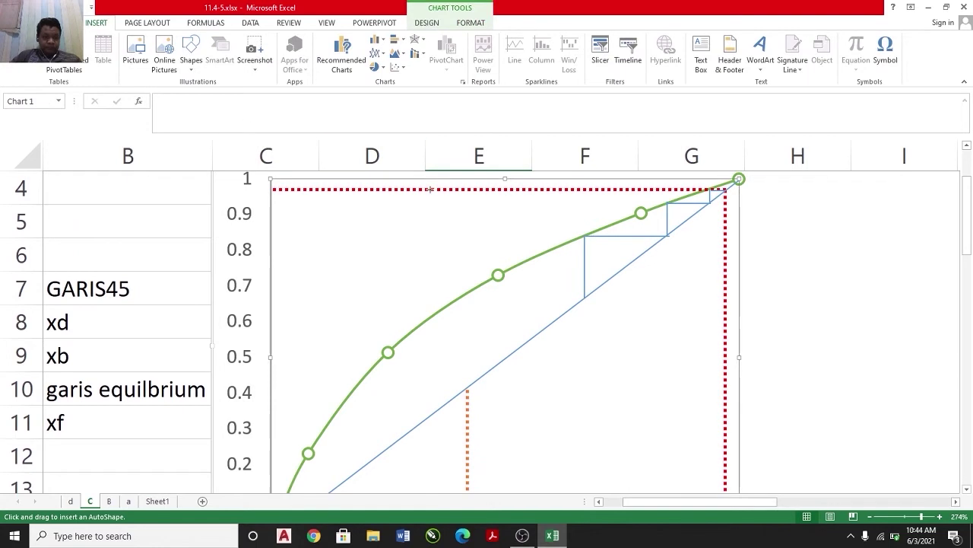
left_click_drag(585, 297, 462, 273)
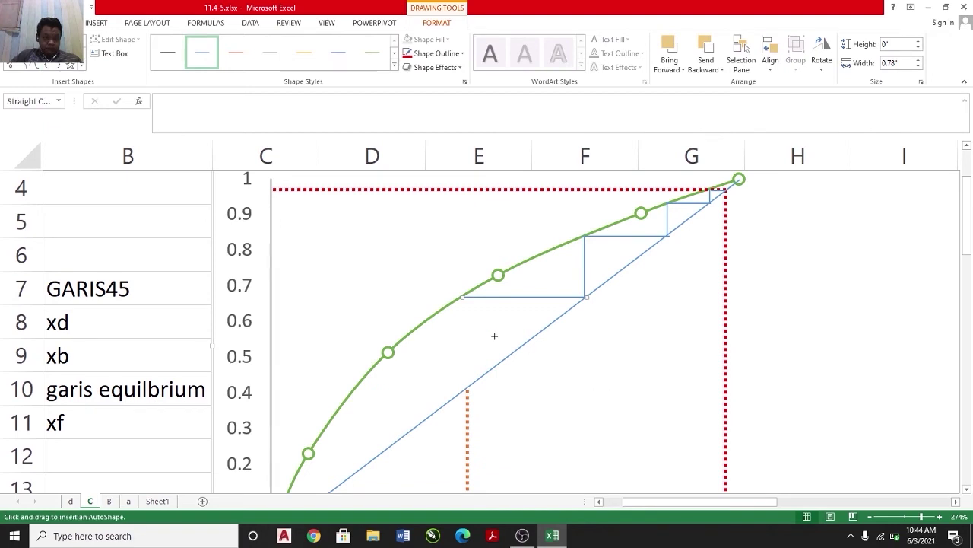
left_click_drag(462, 295, 477, 379)
left_click_drag(477, 392, 478, 397)
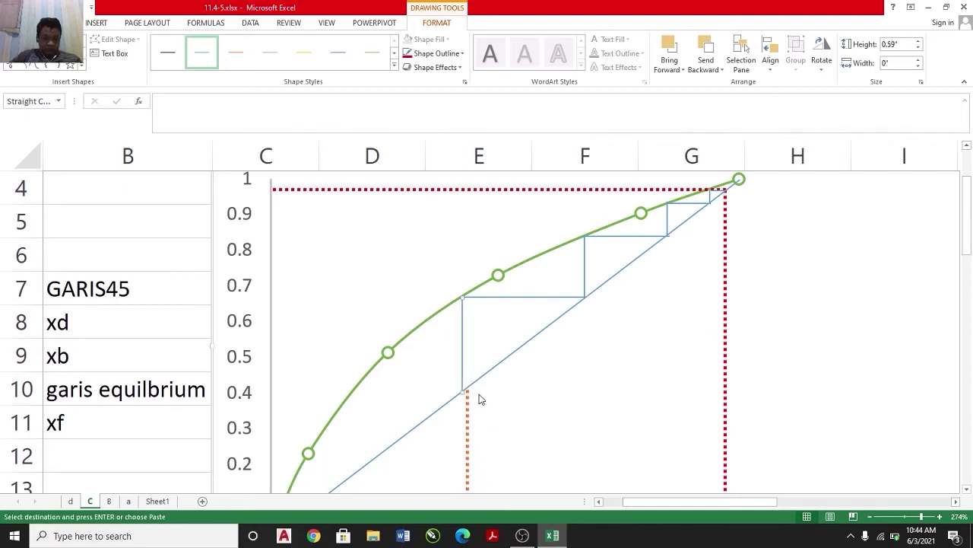
left_click(536, 400)
key("ctrl+c")
Draw the fifth stage's horizontal line, about 0.69" wide, from the diagonal near xf across to the equilibrium curve.
scroll(172, 315, "down", 1)
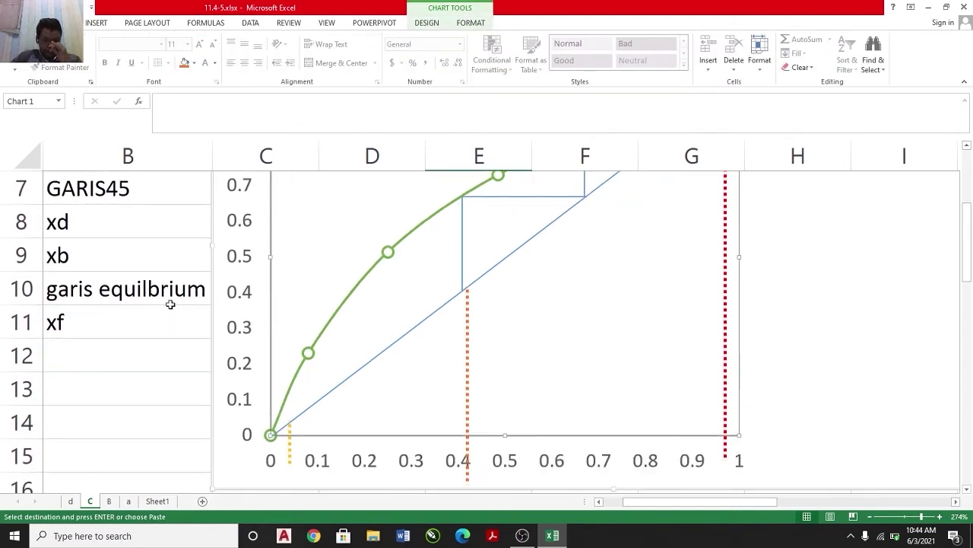
left_click(93, 23)
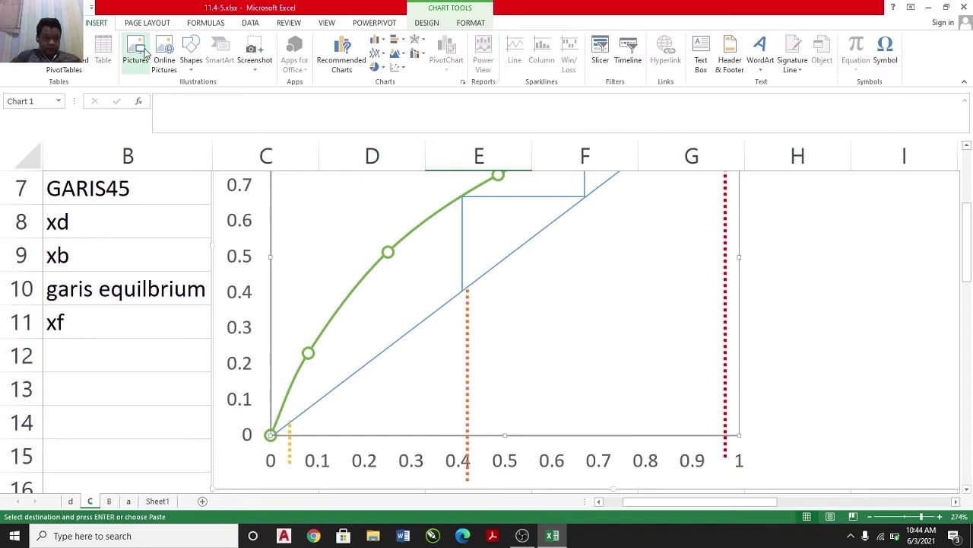
left_click(191, 52)
left_click(200, 109)
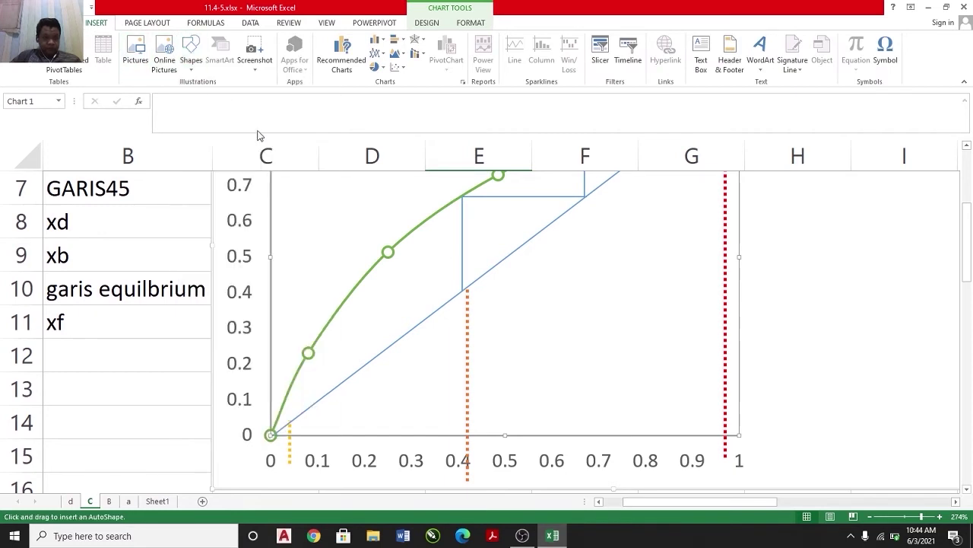
left_click_drag(462, 291, 351, 279)
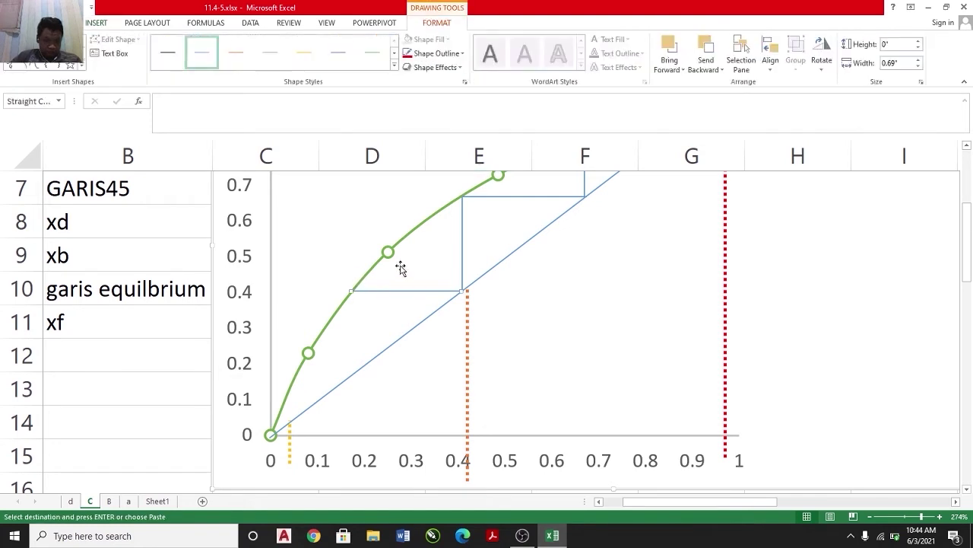
left_click(541, 326)
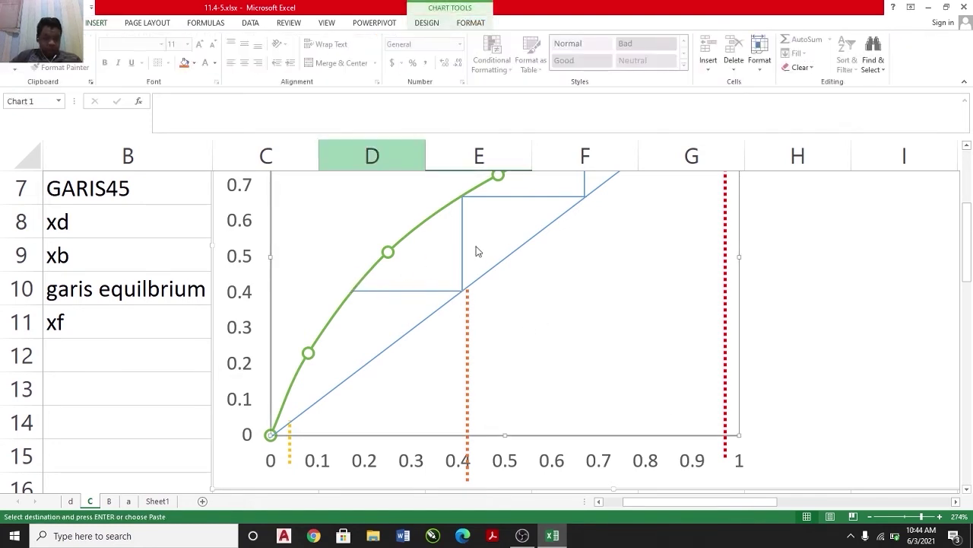
Draw the fifth stage's vertical line, about 0.55" high, from the equilibrium curve down to the diagonal.
left_click_drag(922, 517, 926, 518)
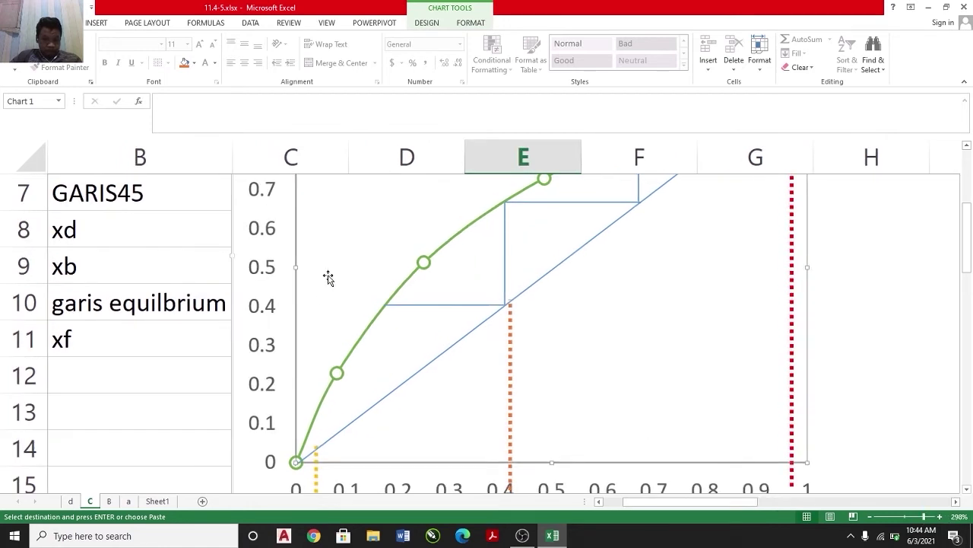
left_click(95, 23)
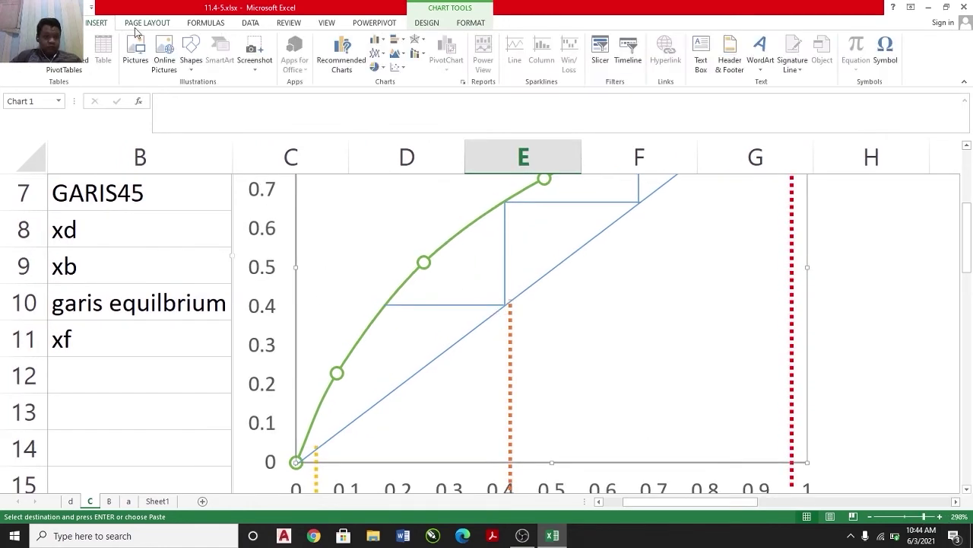
left_click(191, 51)
left_click(198, 98)
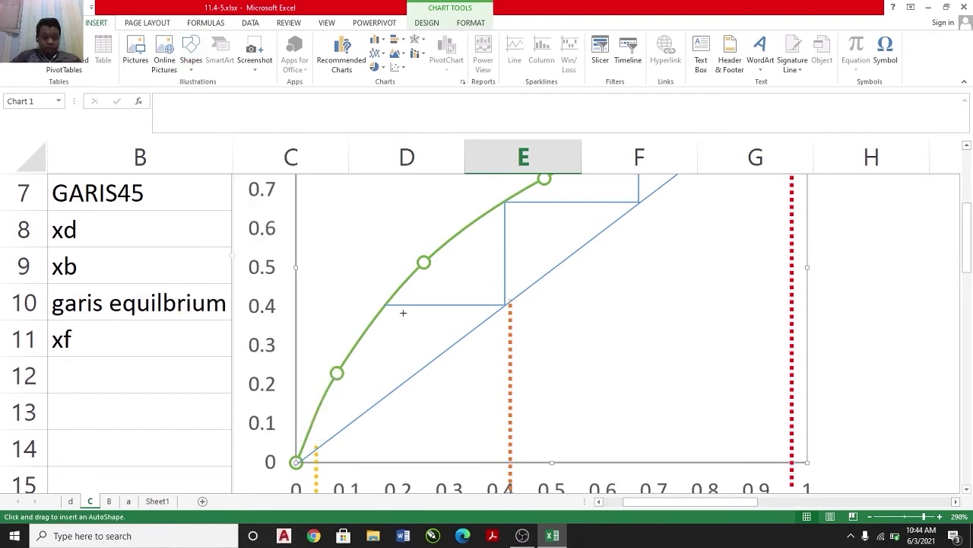
left_click_drag(385, 304, 400, 388)
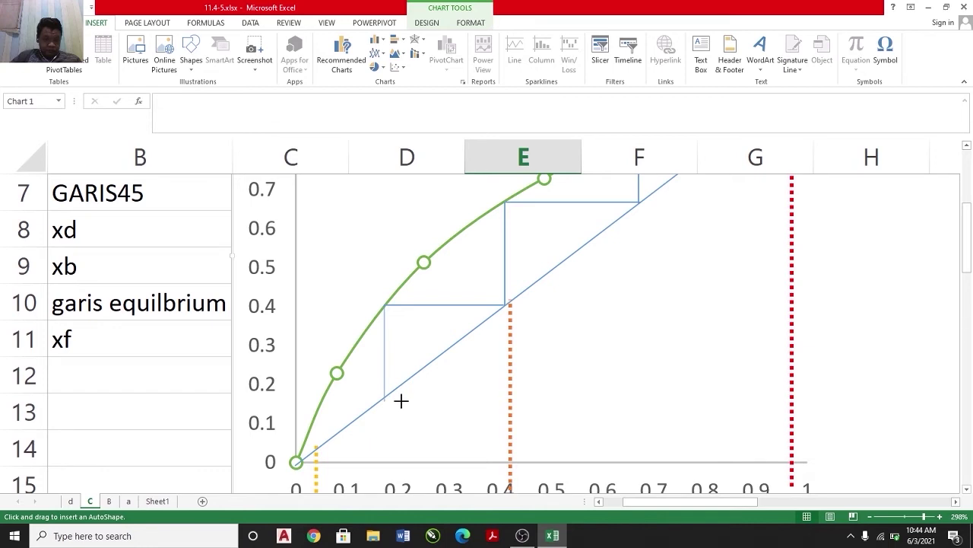
left_click_drag(402, 400, 386, 396)
key("ctrl+c")
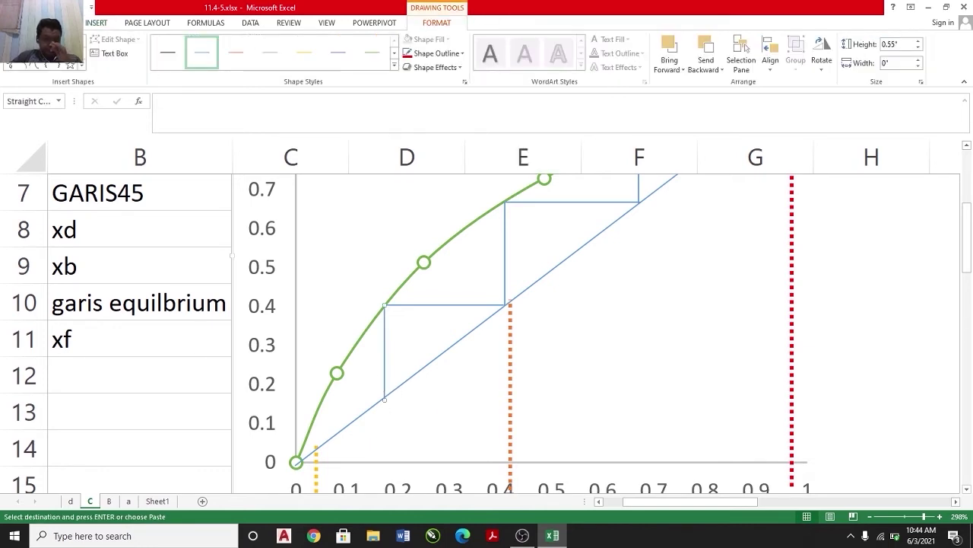
key("Escape")
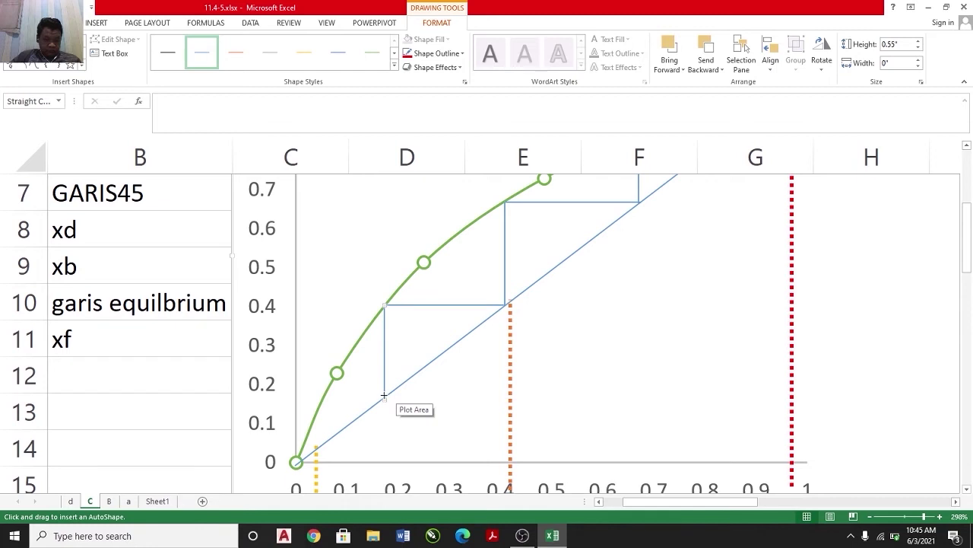
Draw the sixth stage: a line about 0.35" across to the equilibrium curve and a vertical line down to the diagonal near xb.
left_click_drag(384, 396, 323, 396)
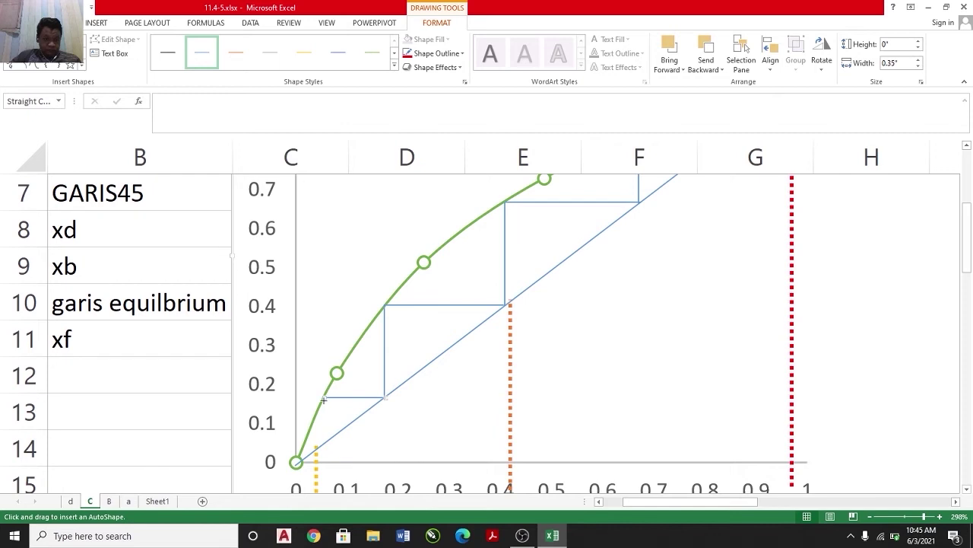
mouse_move(323, 396)
left_mouse_down()
mouse_move(337, 418)
mouse_move(333, 442)
left_mouse_up()
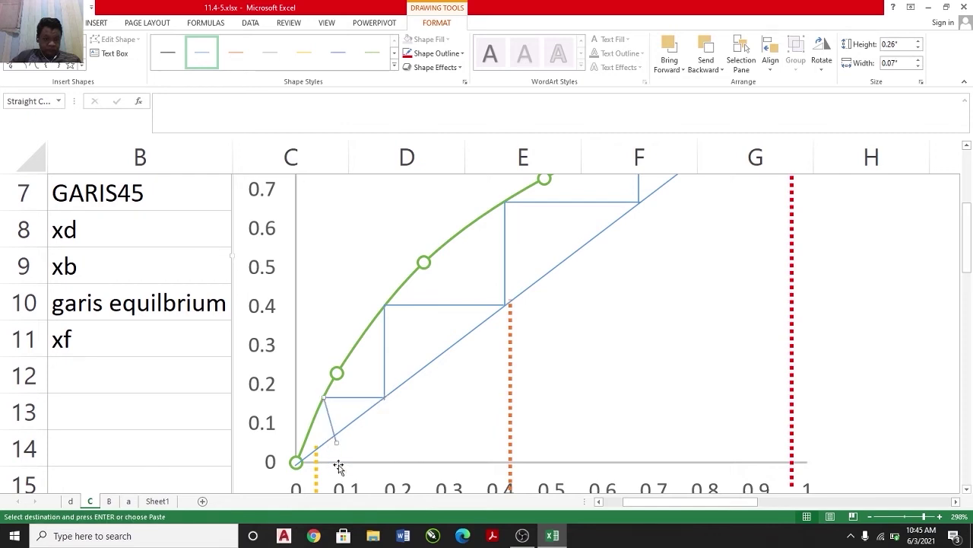
key("ctrl+z")
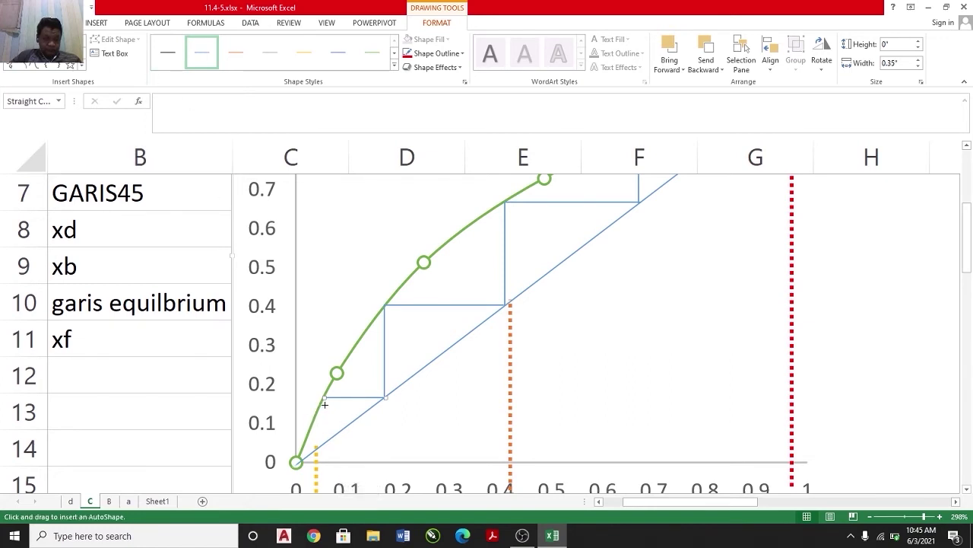
left_click_drag(324, 398, 328, 443)
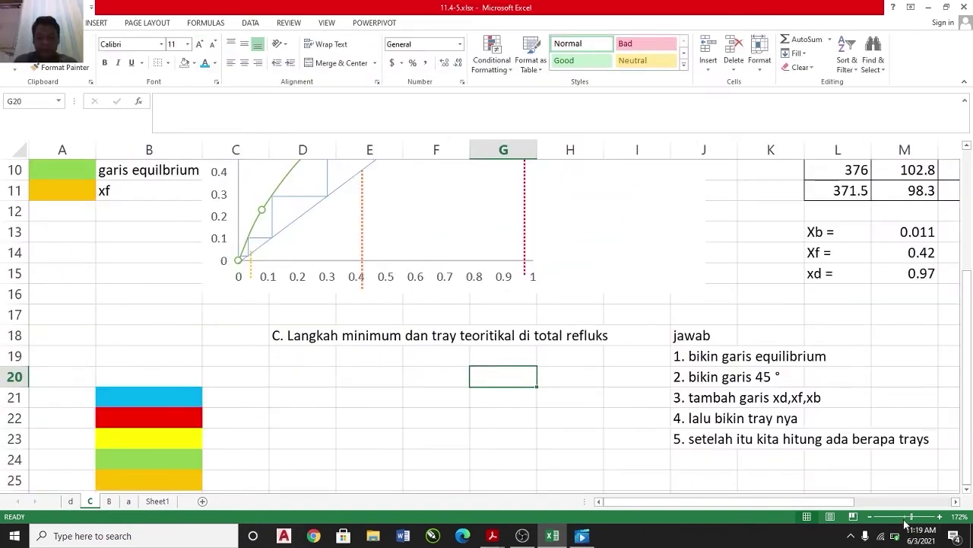
Examine the stages on the Heptana-Etil Benzena chart from xd down to xb to count the theoretical steps.
scroll(662, 461, "down", 3)
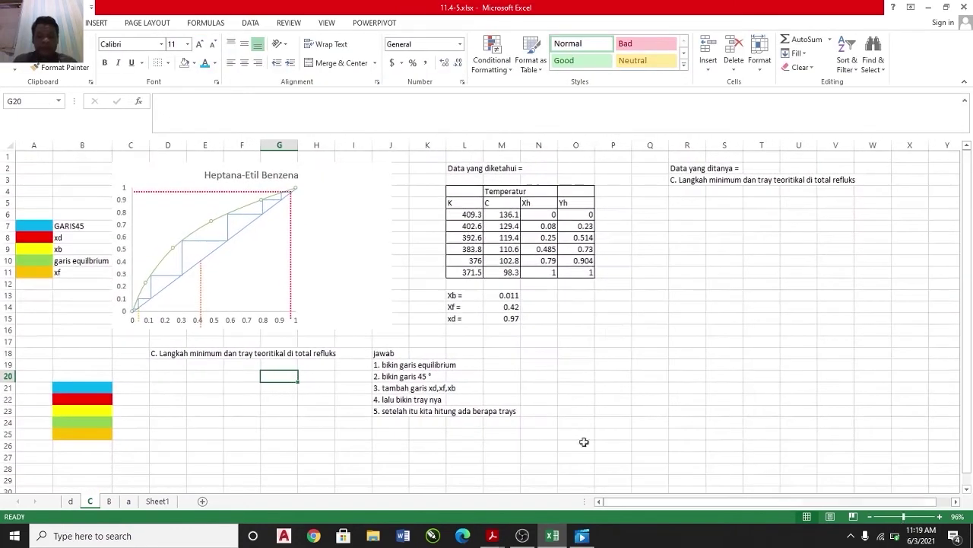
left_click(911, 516)
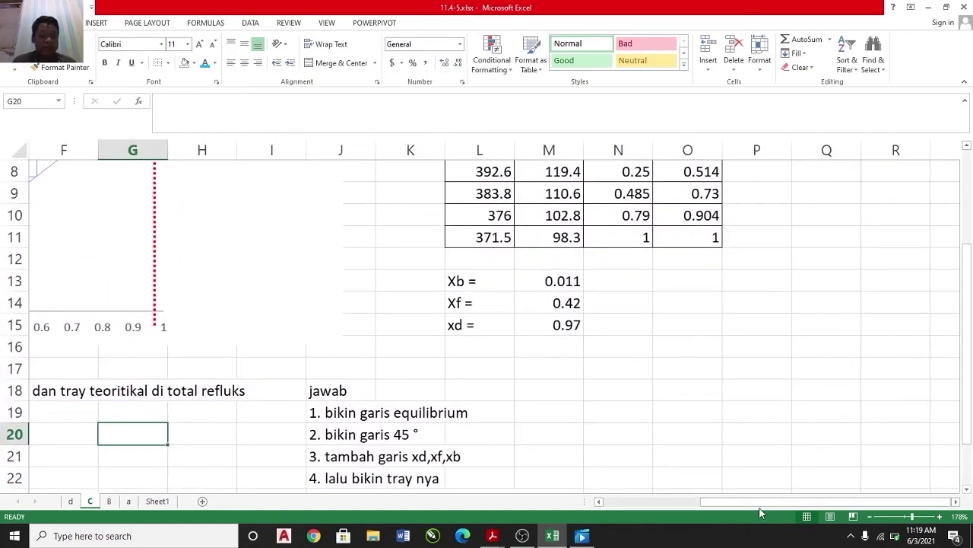
left_click_drag(837, 501, 738, 501)
scroll(396, 370, "up", 1)
scroll(396, 369, "up", 1)
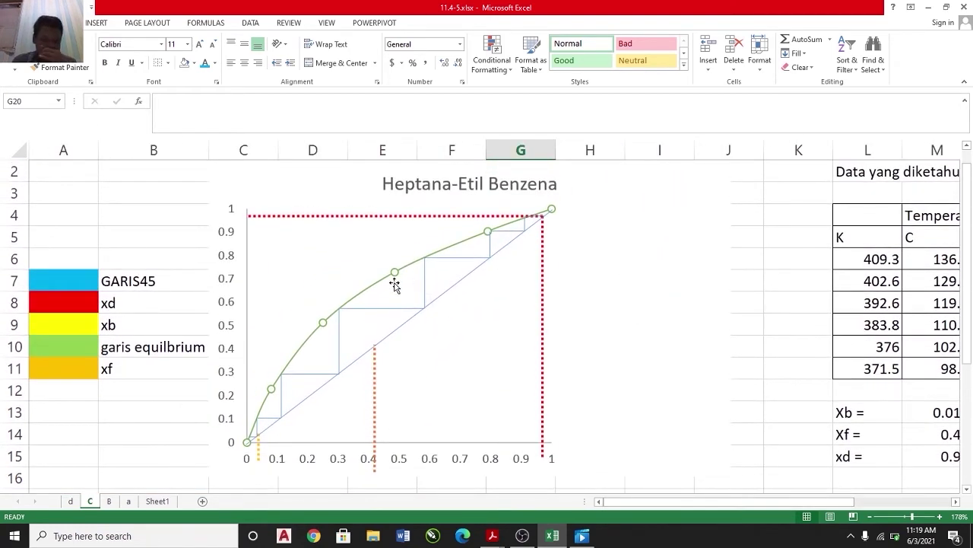
left_click(526, 219)
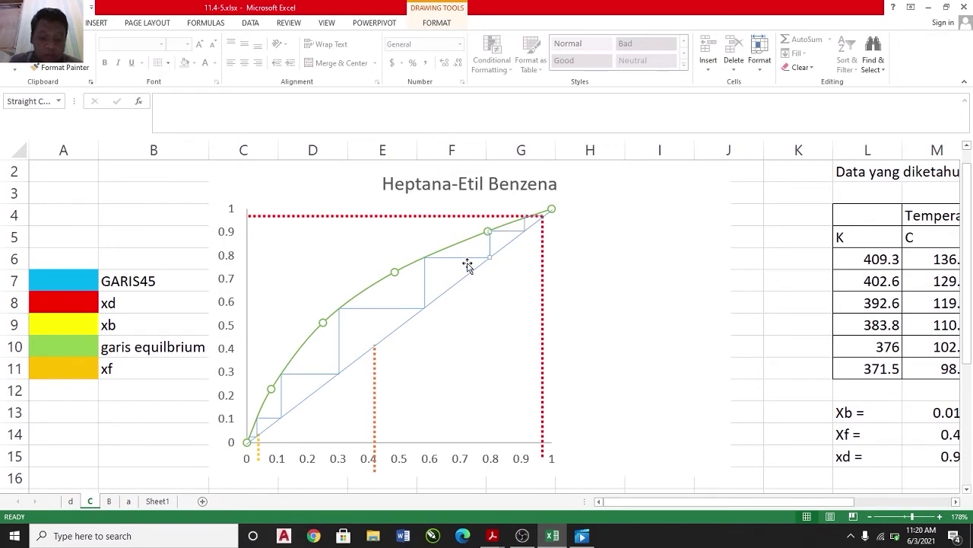
scroll(351, 331, "down", 2)
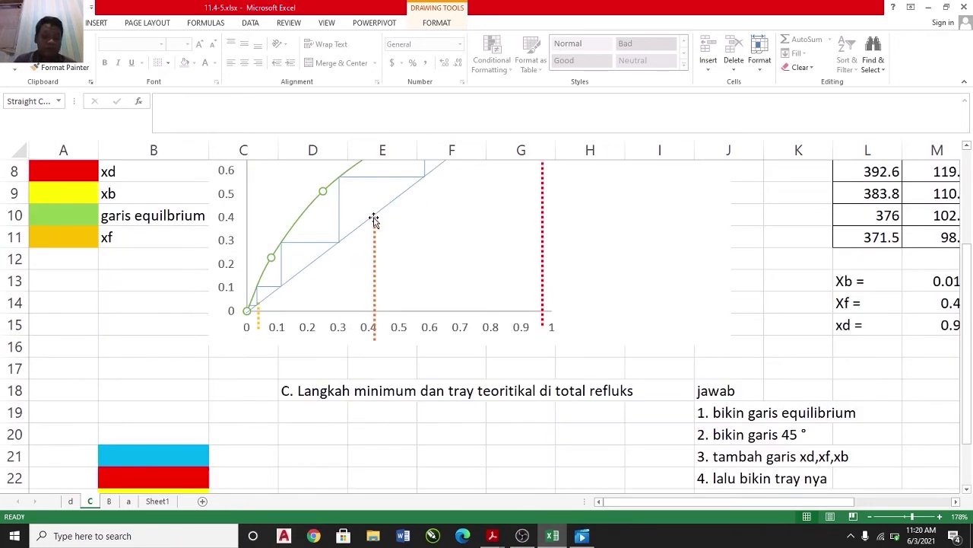
scroll(259, 289, "down", 1)
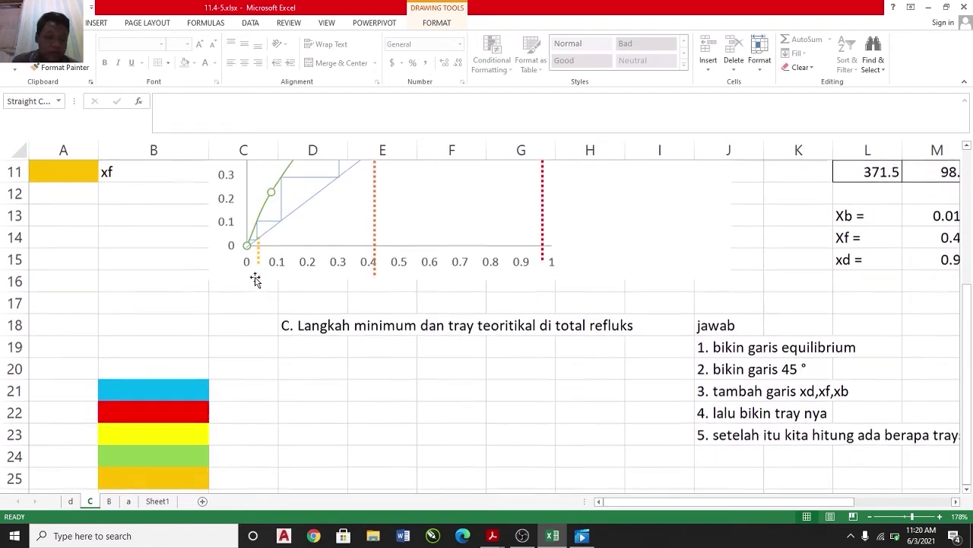
Enter n Teoritikal = in D20 with 6.5 in F20, and kalau di bulat kan in D21 with 7 in F21.
left_click(309, 359)
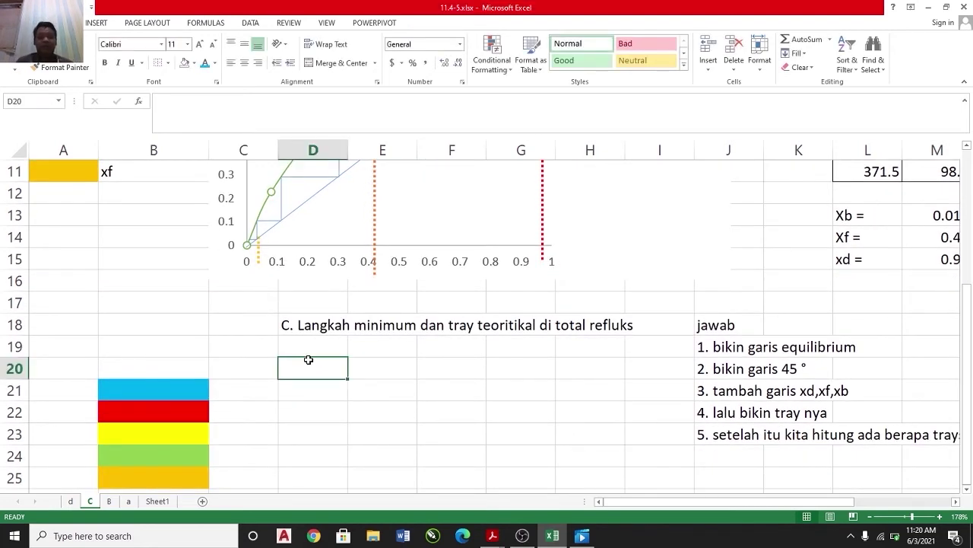
type("n T")
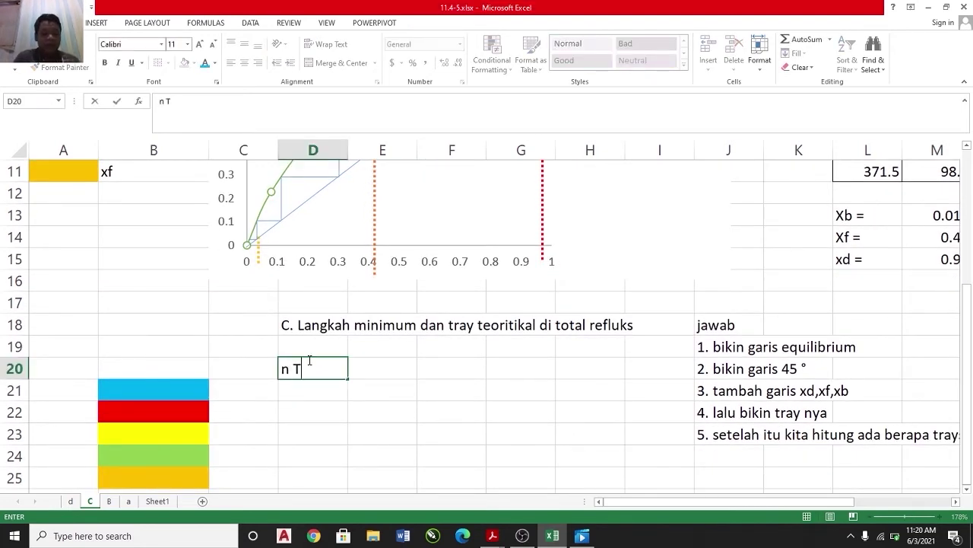
type("eoritikal")
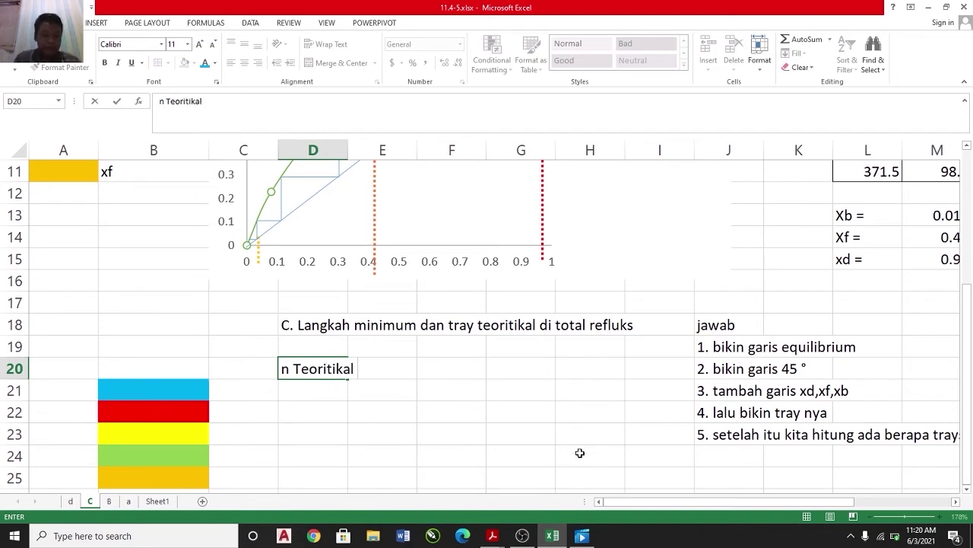
type(" =")
left_click(443, 373)
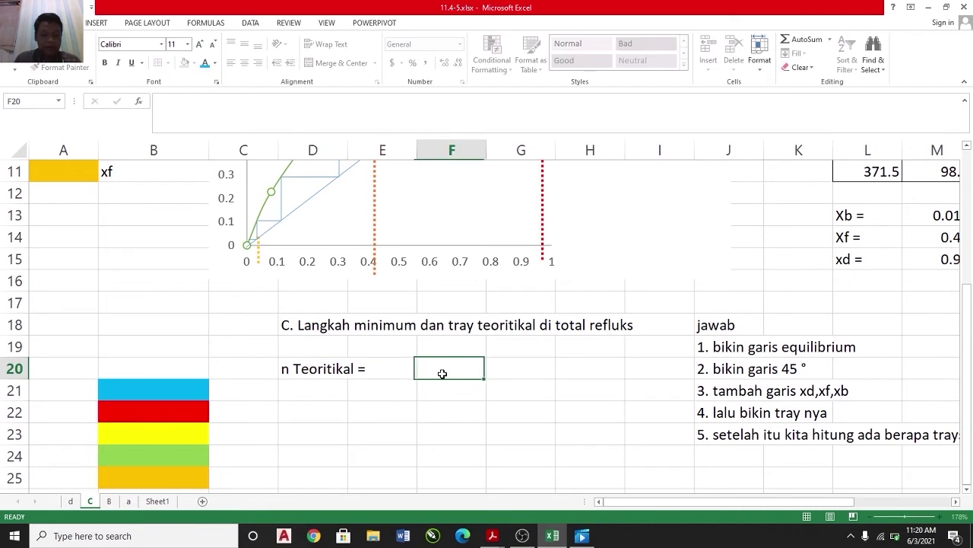
type("6.5")
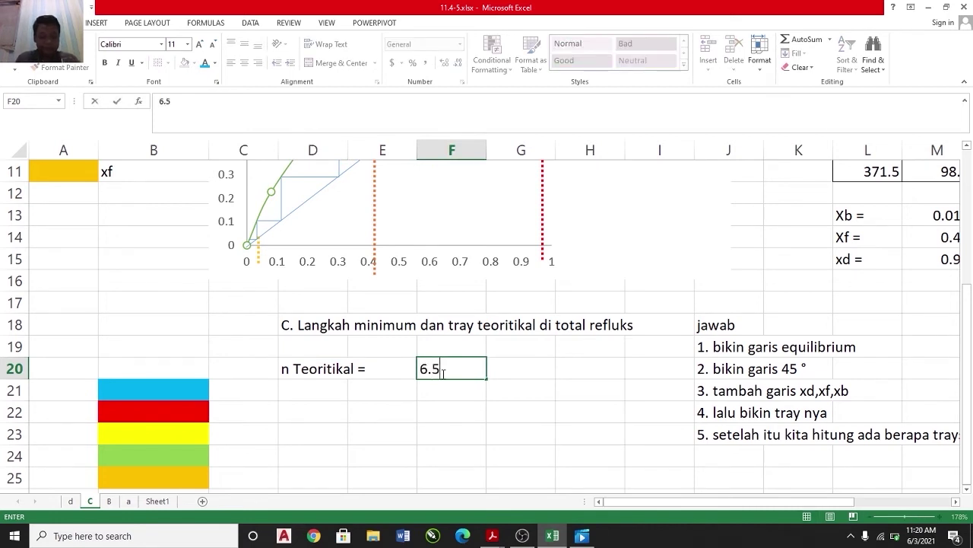
left_click(540, 370)
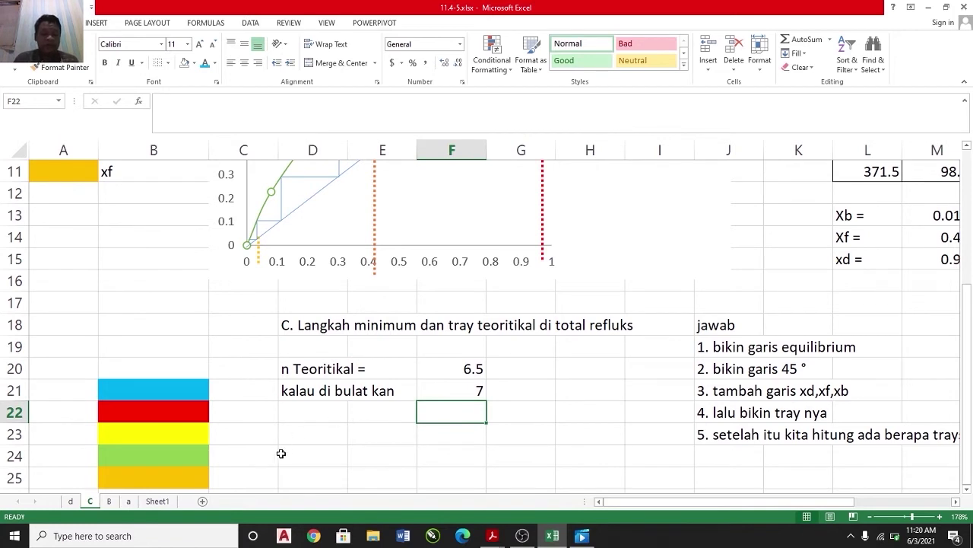
Enter the label tray teoritikal + Reboiler = in D23, reusing the words tray teoritikal from the part C heading in D18.
left_click(473, 329)
double_click(297, 318)
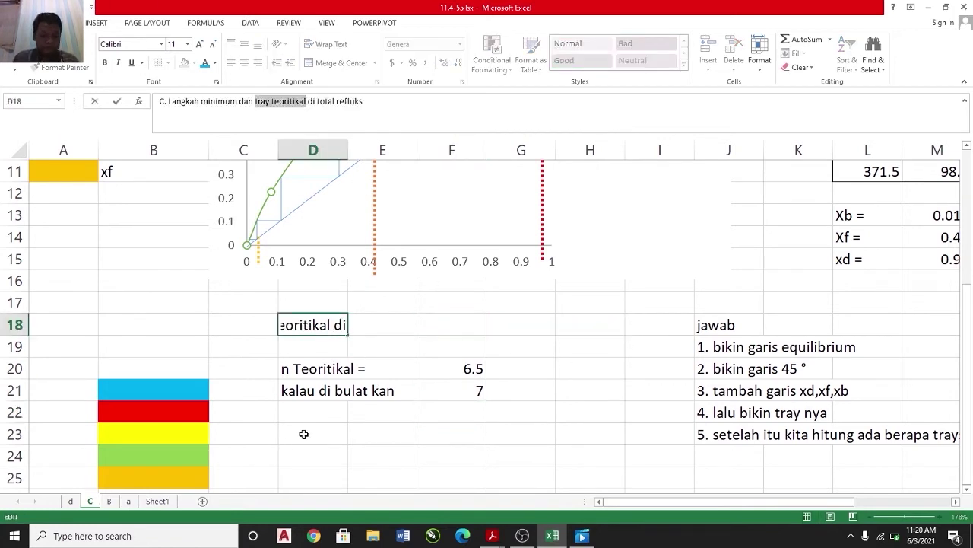
key("ctrl+c")
left_click(304, 433)
key("ctrl+v")
left_click(232, 106)
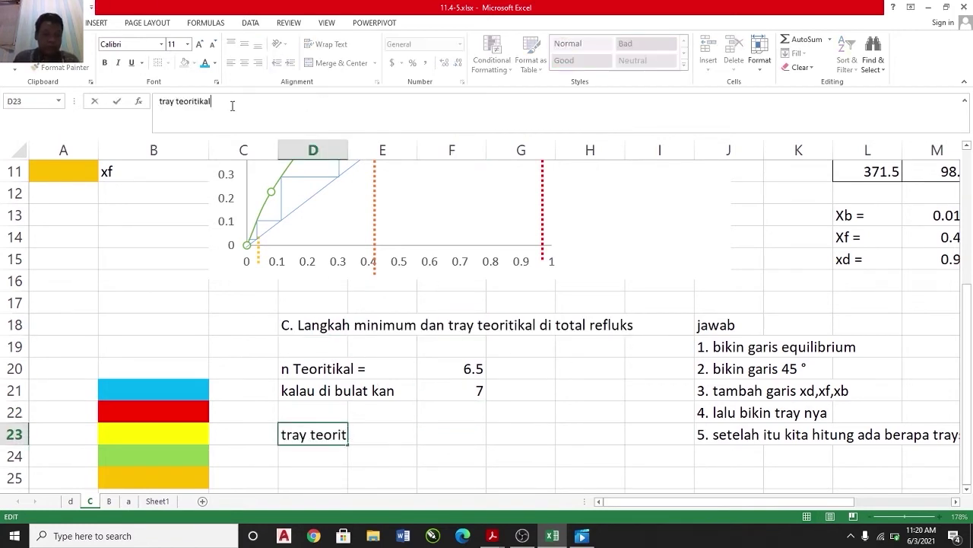
type("+ R")
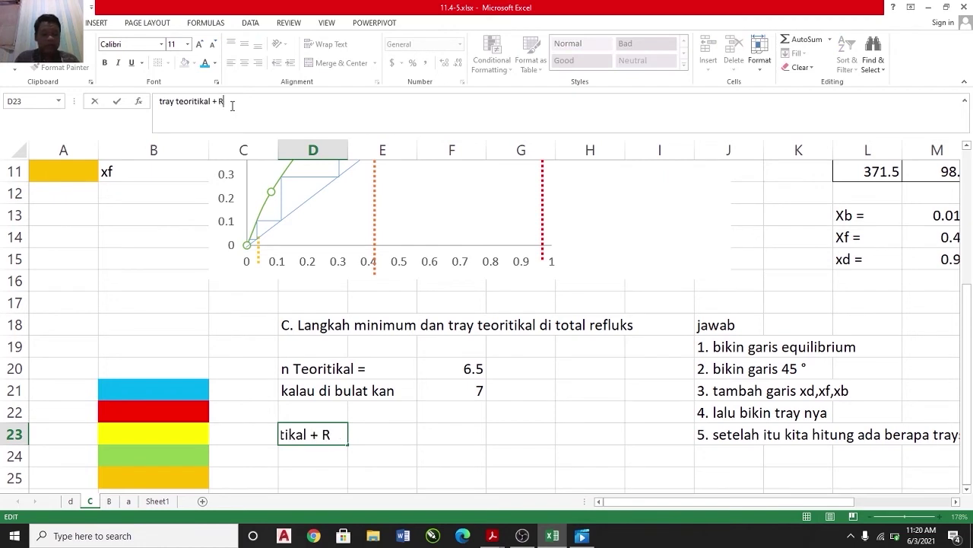
type("eboiler =")
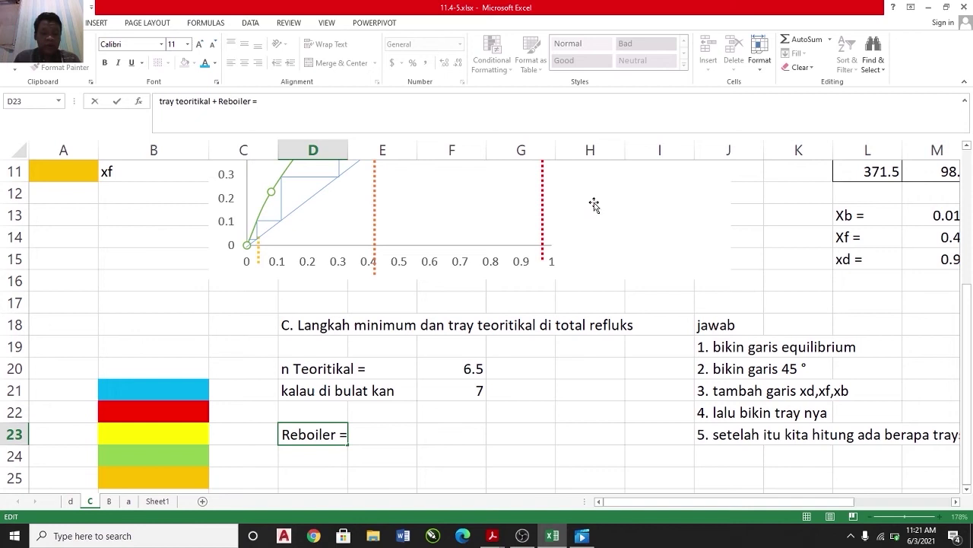
Record 5.5 in G23 for the theoretical trays plus reboiler and the rounded value 6 in G24.
left_click(479, 435)
left_click(504, 437)
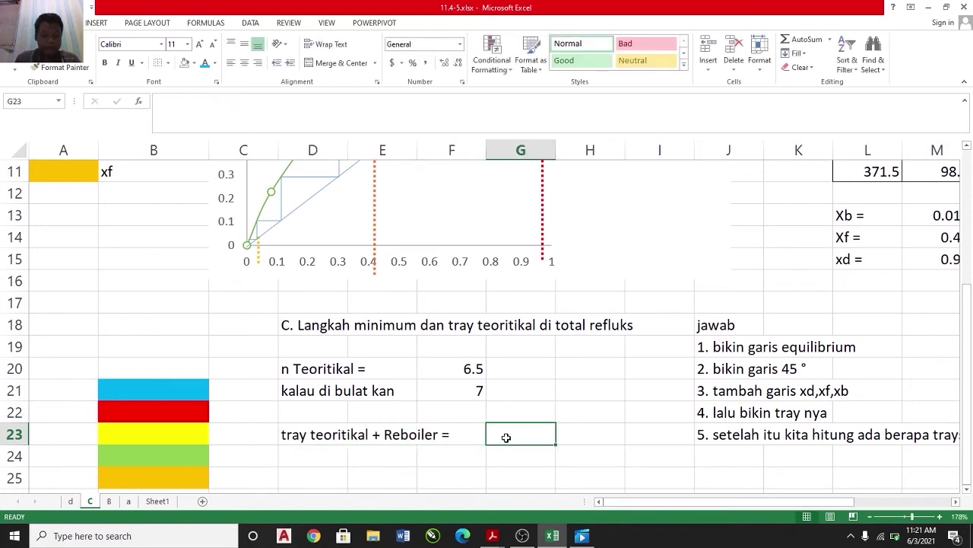
type("5.5")
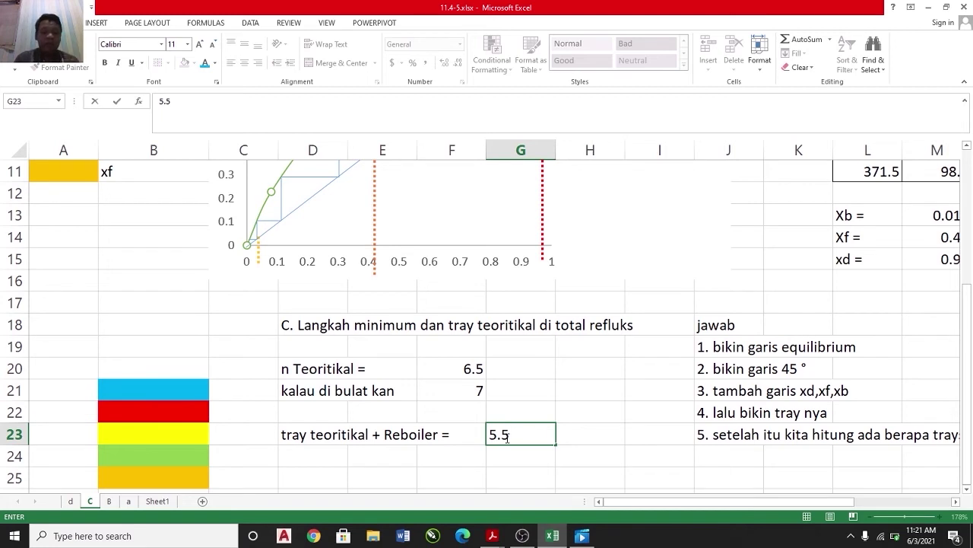
key("Return")
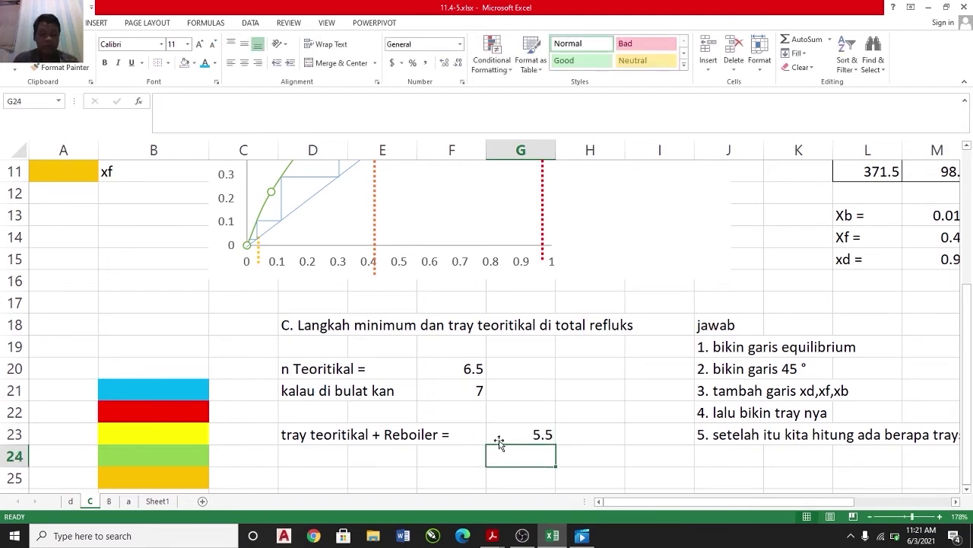
type("6")
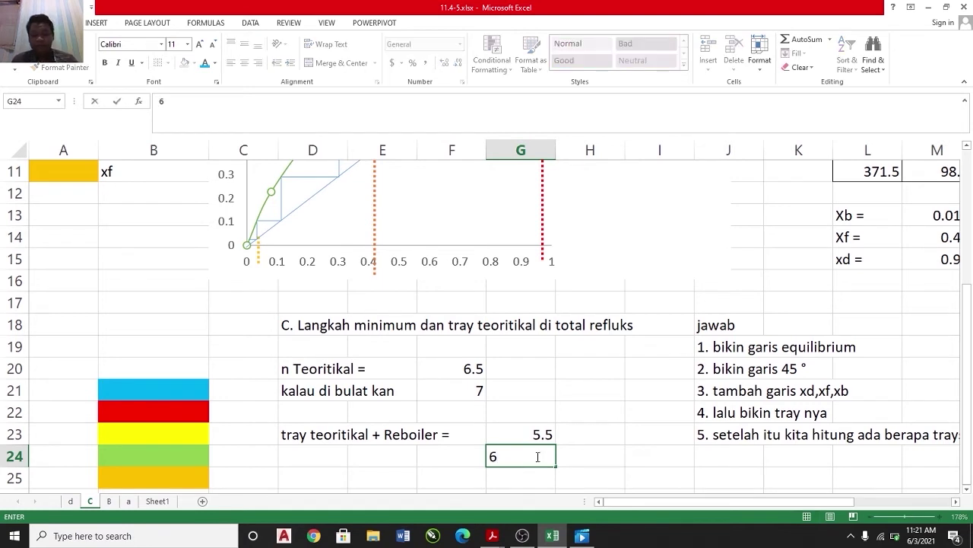
key("Return")
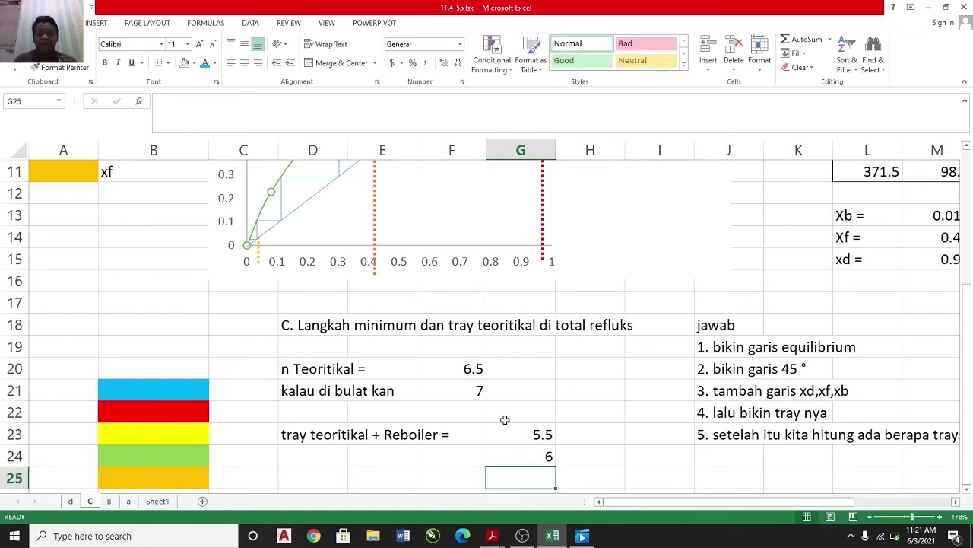
Check the step and tray counts against the Heptana-Etil Benzena chart's stages and read the problem statement on sheet a.
left_click(473, 368)
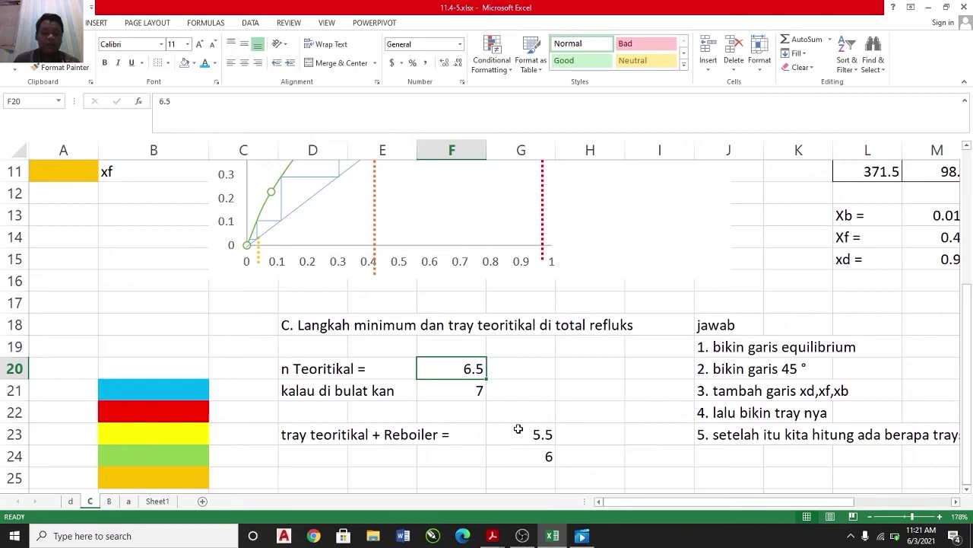
left_click(551, 436)
scroll(521, 438, "up", 4)
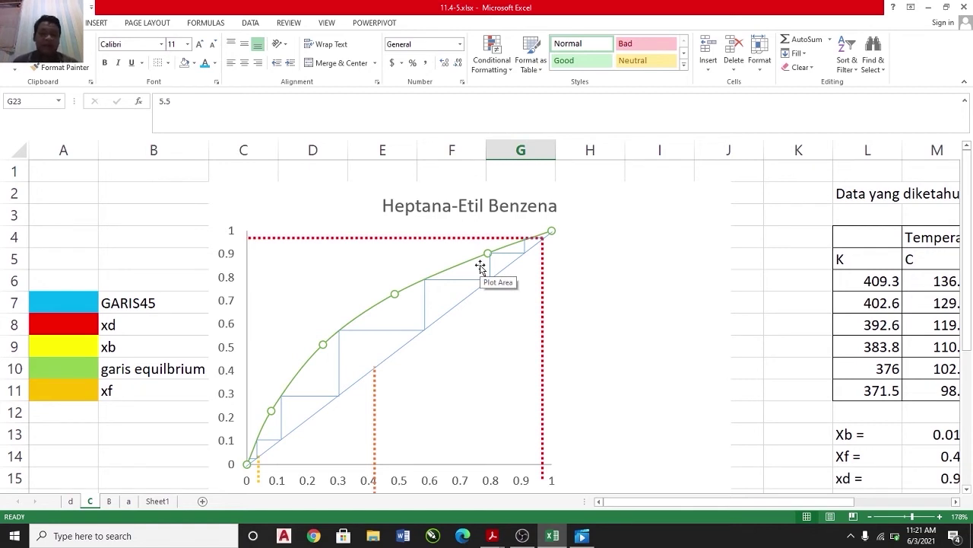
scroll(419, 291, "down", 1)
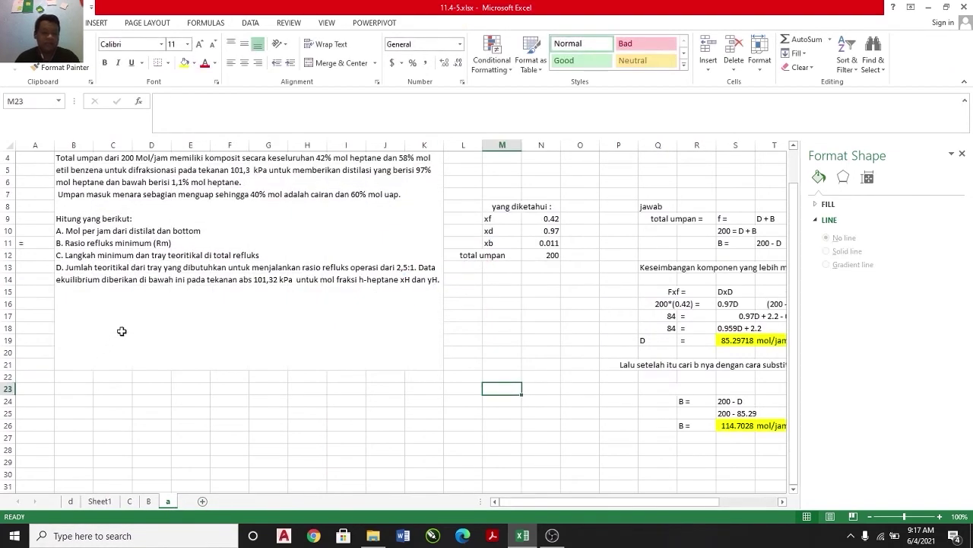
scroll(122, 330, "up", 1)
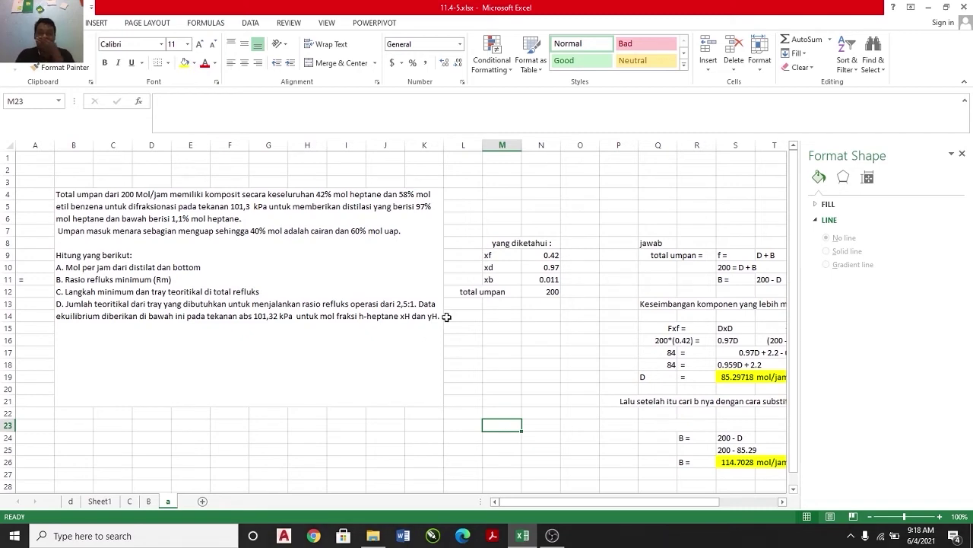
On Sheet1, change the Xw name in the text box below the chart's yellow dotted line to Xb.
left_click(99, 501)
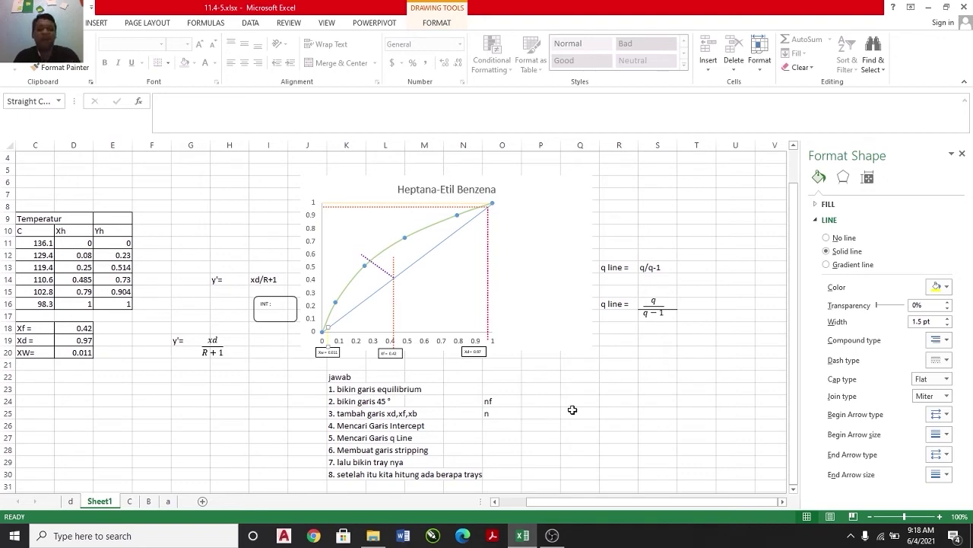
scroll(376, 401, "down", 1)
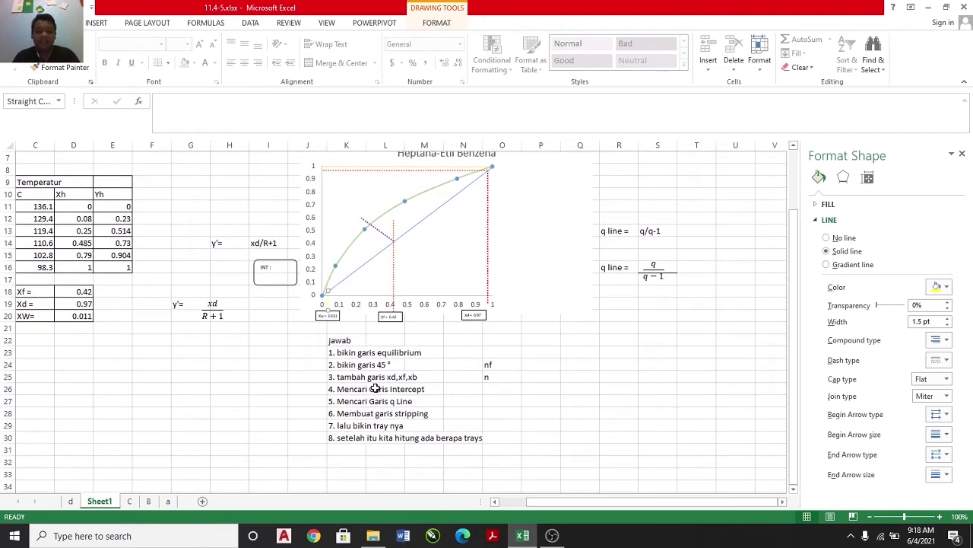
scroll(373, 396, "up", 1)
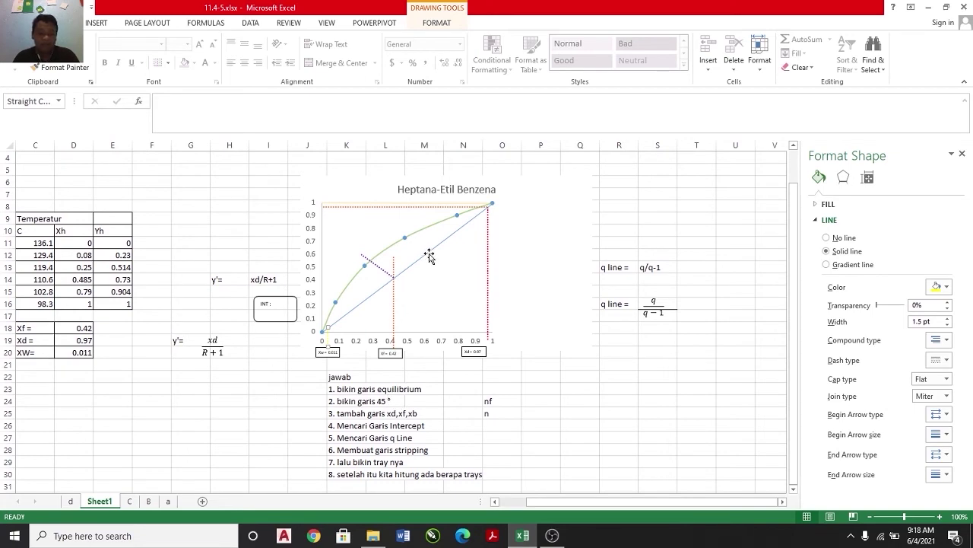
scroll(430, 268, "up", 1)
left_click_drag(905, 517, 915, 516)
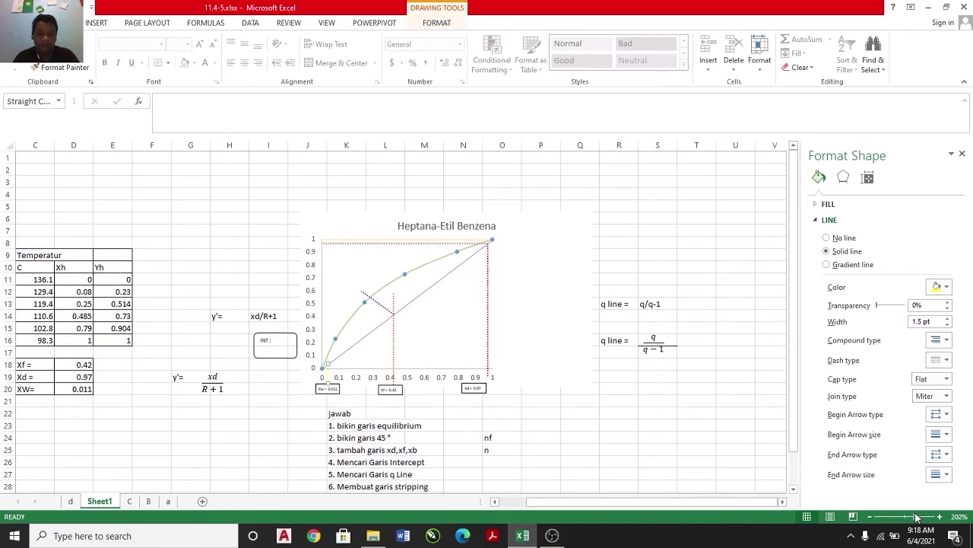
scroll(411, 304, "down", 1)
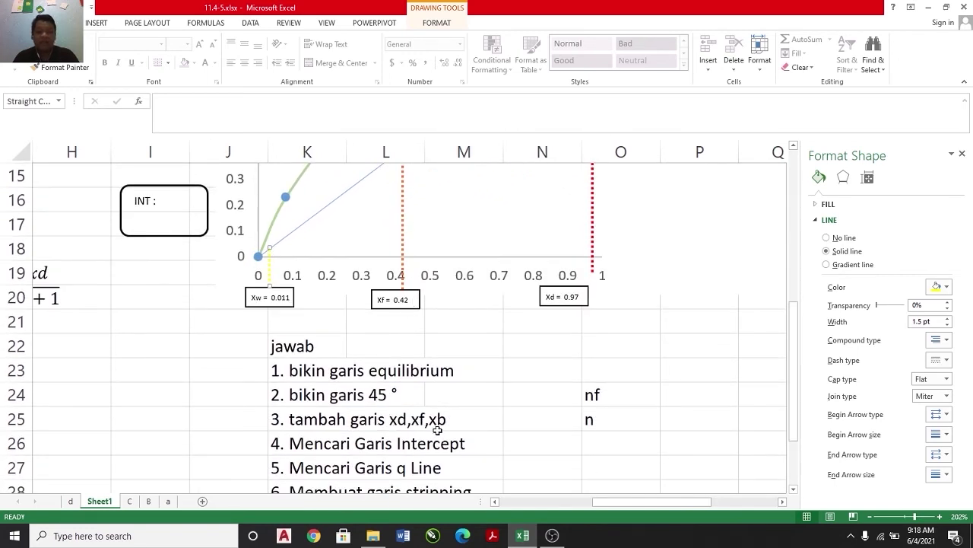
left_click(264, 297)
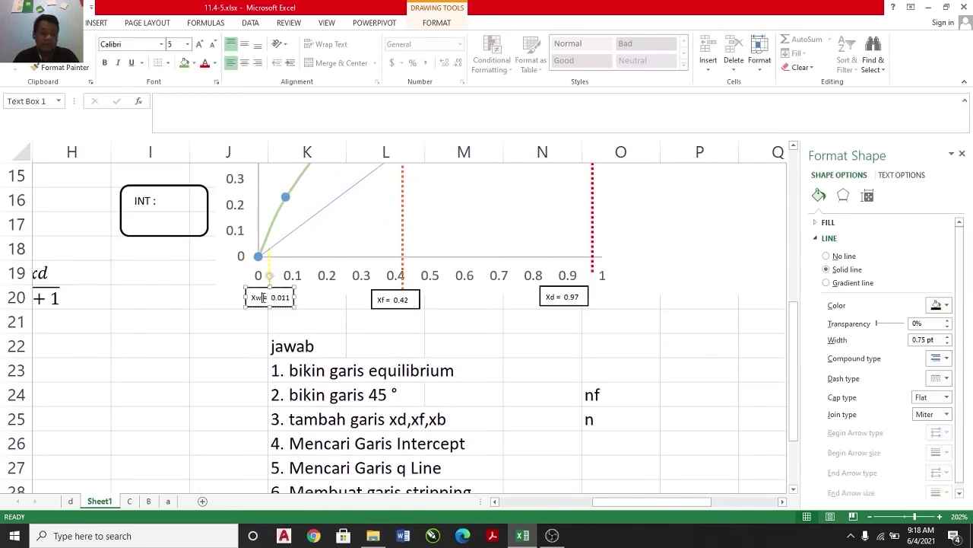
key("BackSpace")
type("b")
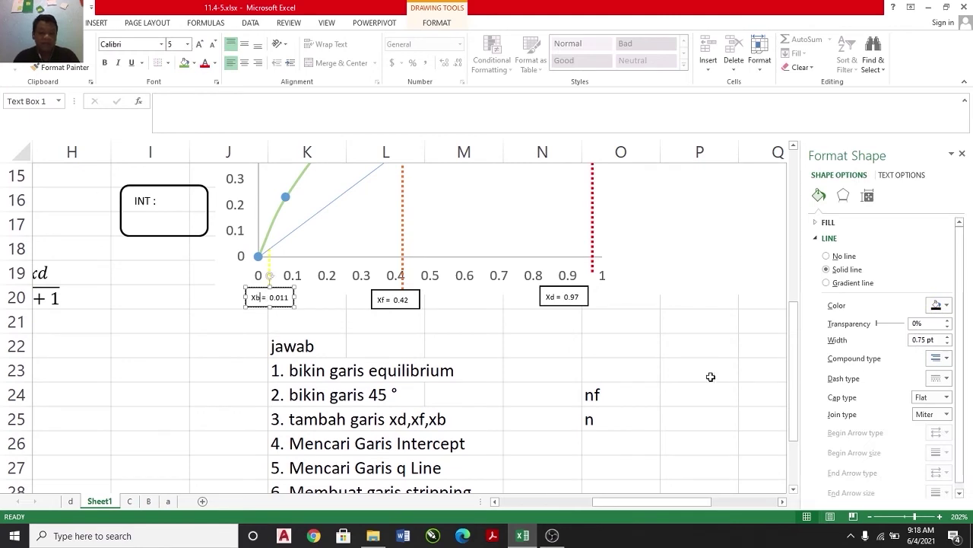
Move the Xd label slightly along the chart's horizontal axis so it sits more directly beneath the red dotted xd line.
scroll(616, 404, "up", 2)
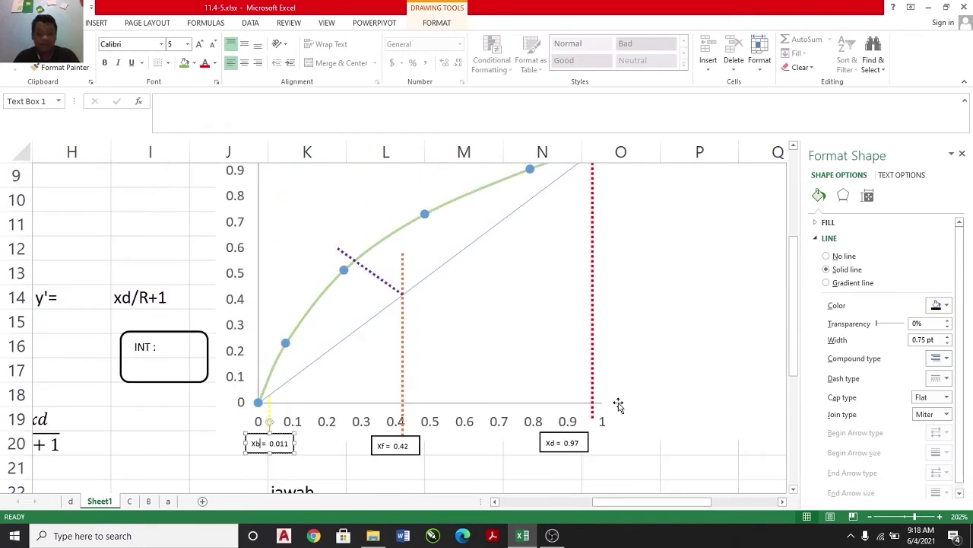
left_click(571, 443)
scroll(547, 441, "down", 3)
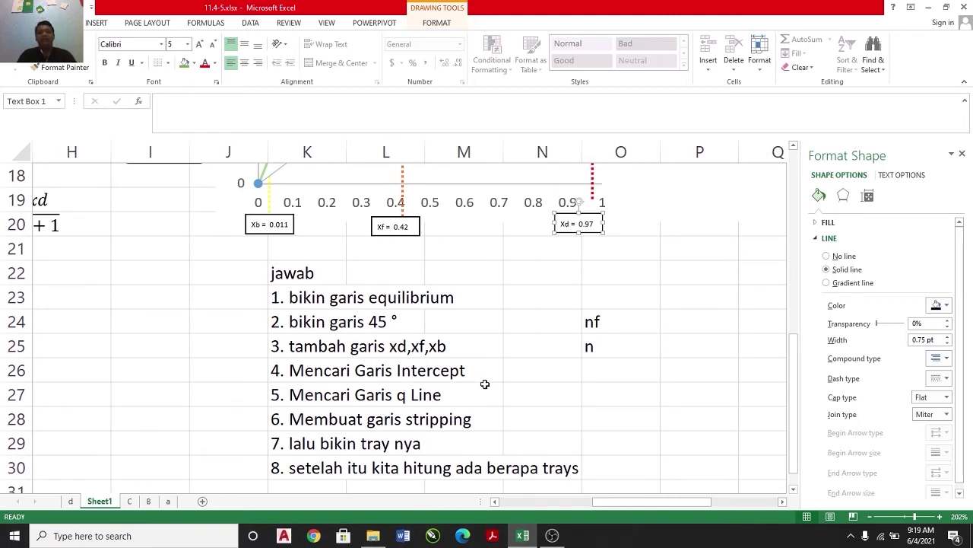
Begin the intercept formula for y' in G22 with the Xd value in D19 as the numerator of a division.
scroll(485, 384, "down", 5)
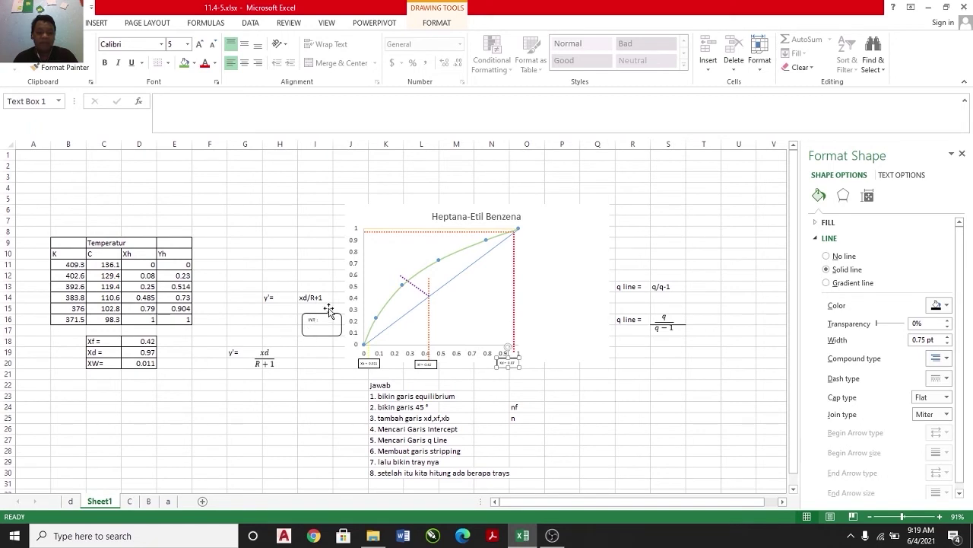
left_click(274, 308)
scroll(178, 408, "up", 4)
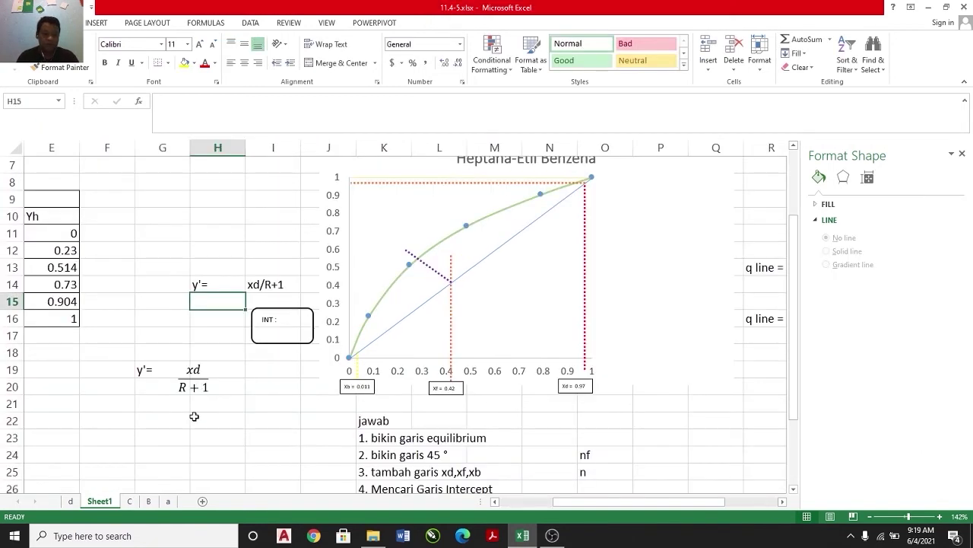
left_click(180, 420)
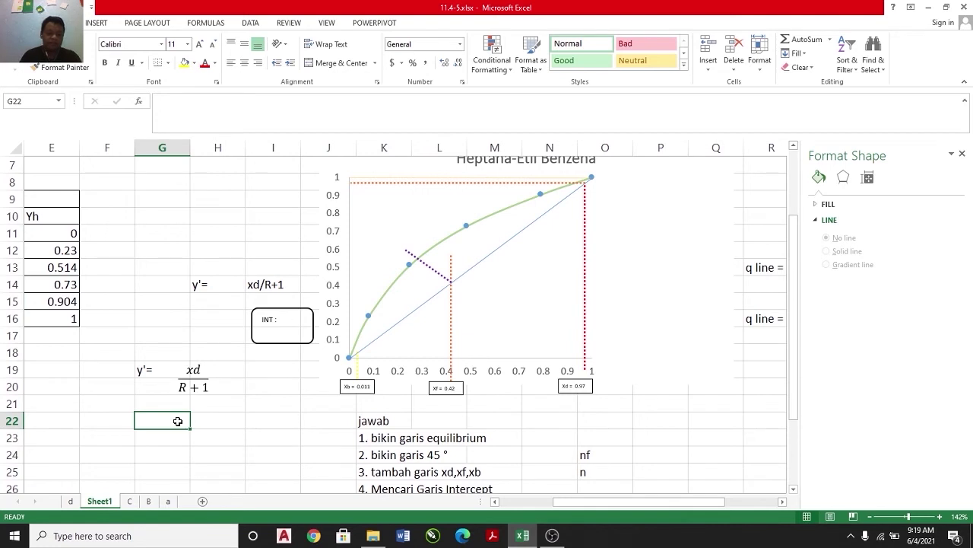
type("=")
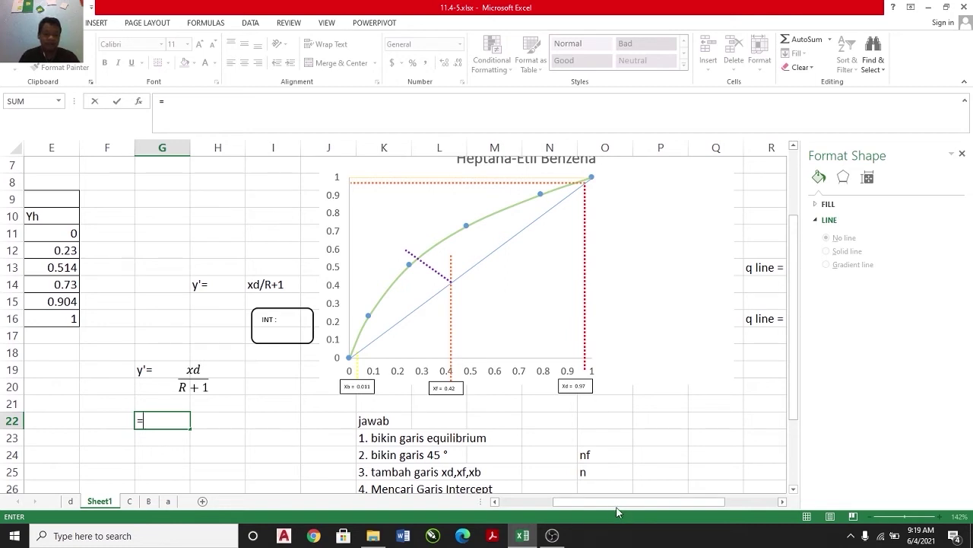
left_click_drag(593, 502, 553, 502)
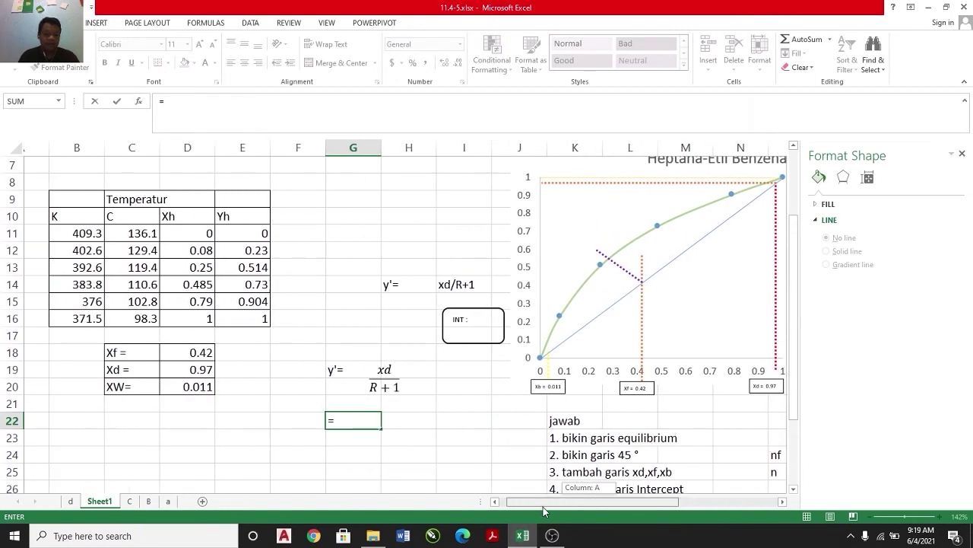
left_click(171, 371)
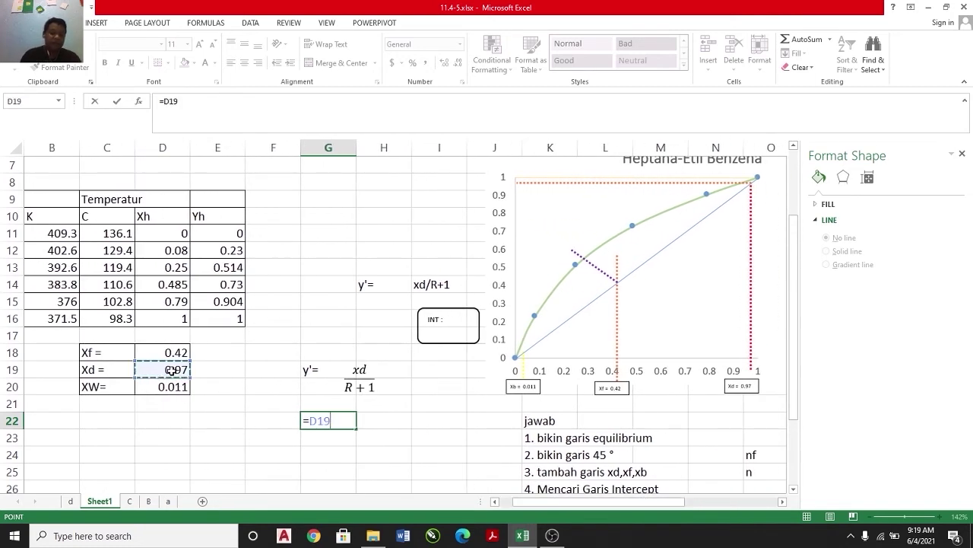
type("/")
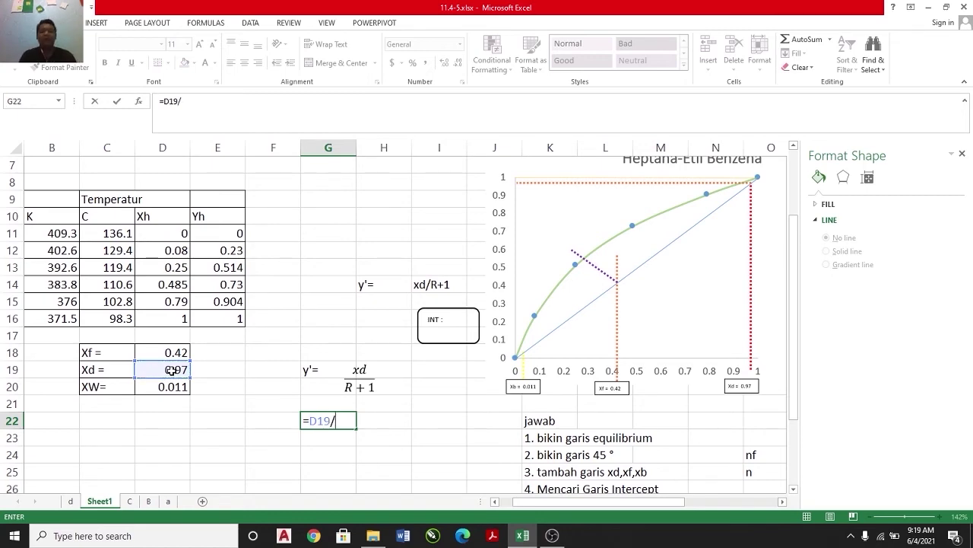
left_click(168, 500)
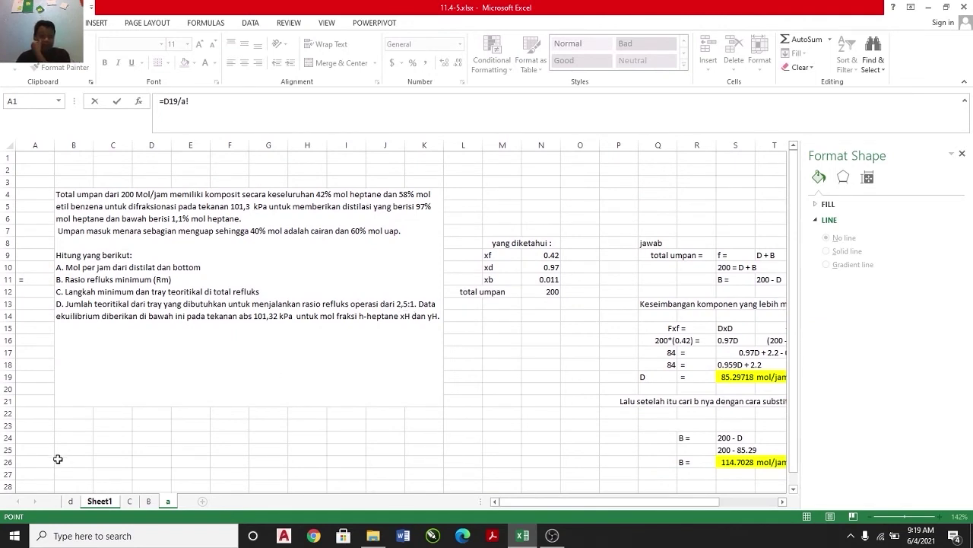
left_click(100, 500)
key("BackSpace")
key("BackSpace")
key("BackSpace")
key("BackSpace")
key("BackSpace")
key("BackSpace")
key("BackSpace")
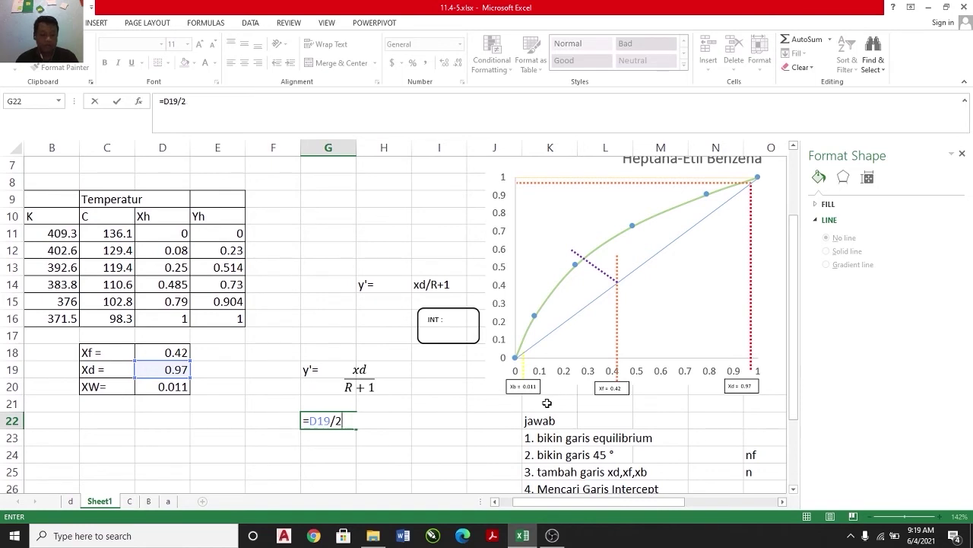
Complete the y' intercept formula in G22 as =D19/(2.5+1).
type("2.5+1)")
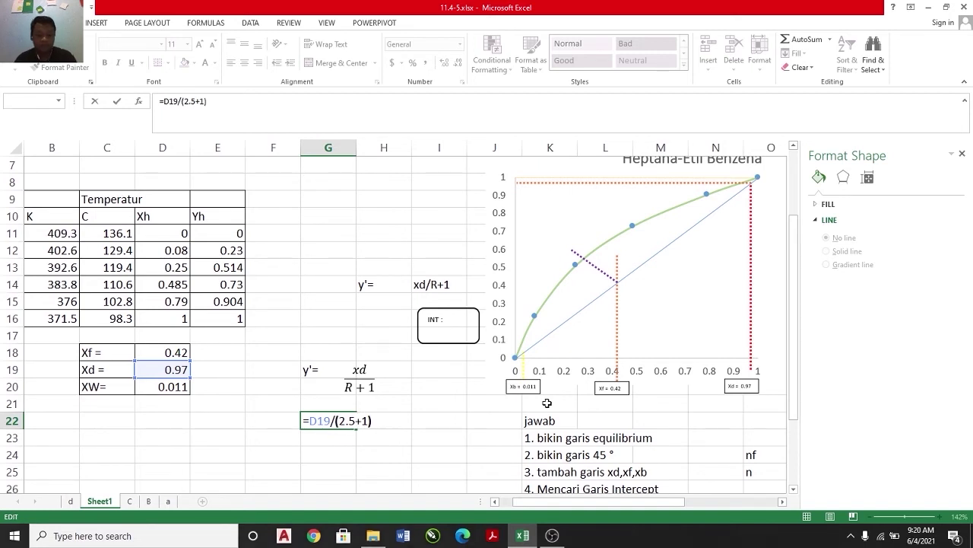
key("Return")
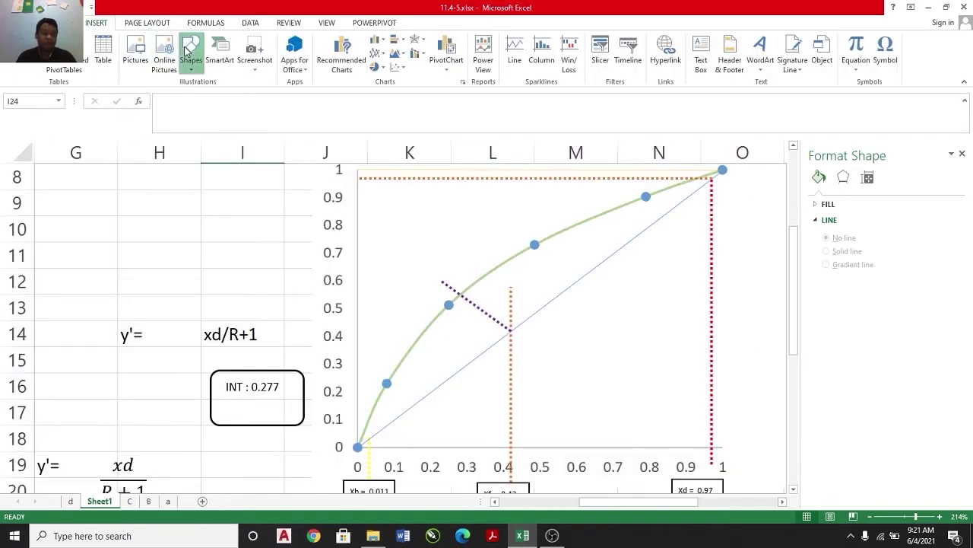
Draw a straight line about 2.84" wide and 1.55" high from the 0.277 intercept on the y-axis to the xd point on the diagonal.
left_click(186, 52)
left_click(200, 96)
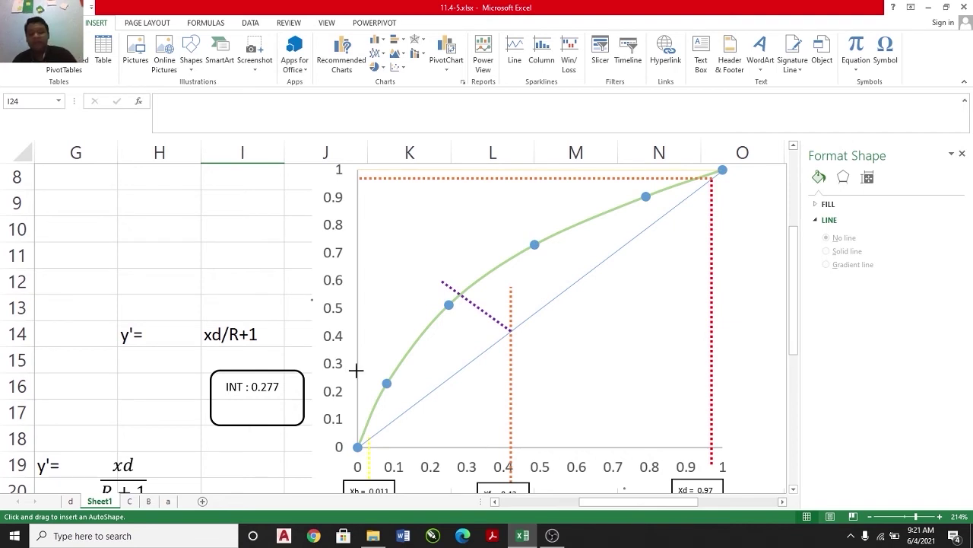
mouse_move(356, 371)
left_mouse_down()
mouse_move(387, 343)
mouse_move(628, 241)
mouse_move(711, 178)
left_mouse_up()
scroll(732, 330, "up", 1)
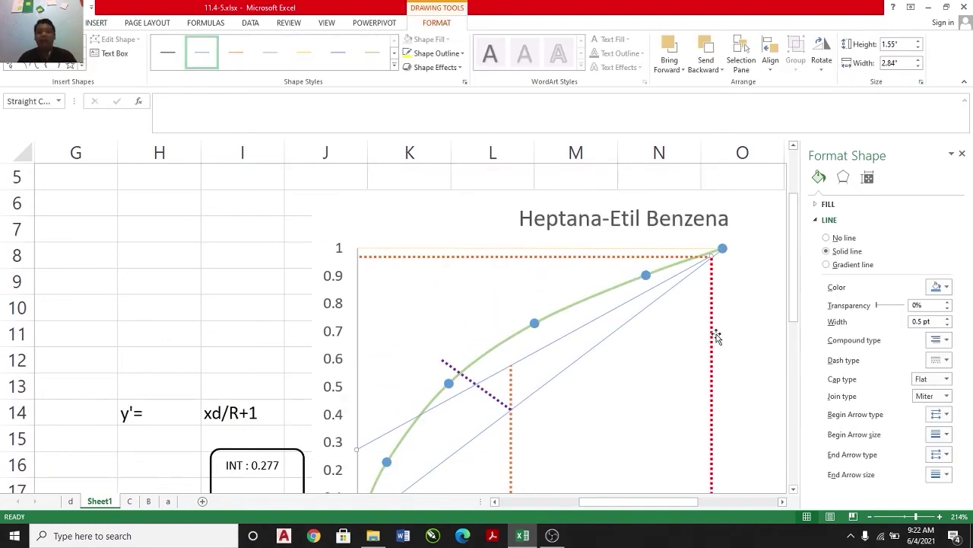
Extend the operating line from the y-axis intercept out to the INT : 0.277 box and recolor it with a custom magenta.
scroll(626, 391, "down", 1)
left_click_drag(357, 371, 288, 394)
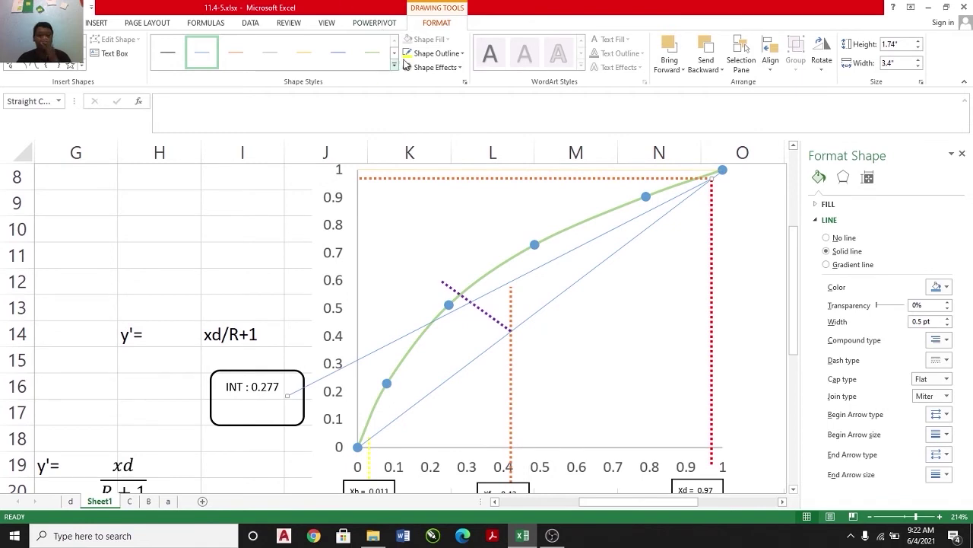
left_click(427, 58)
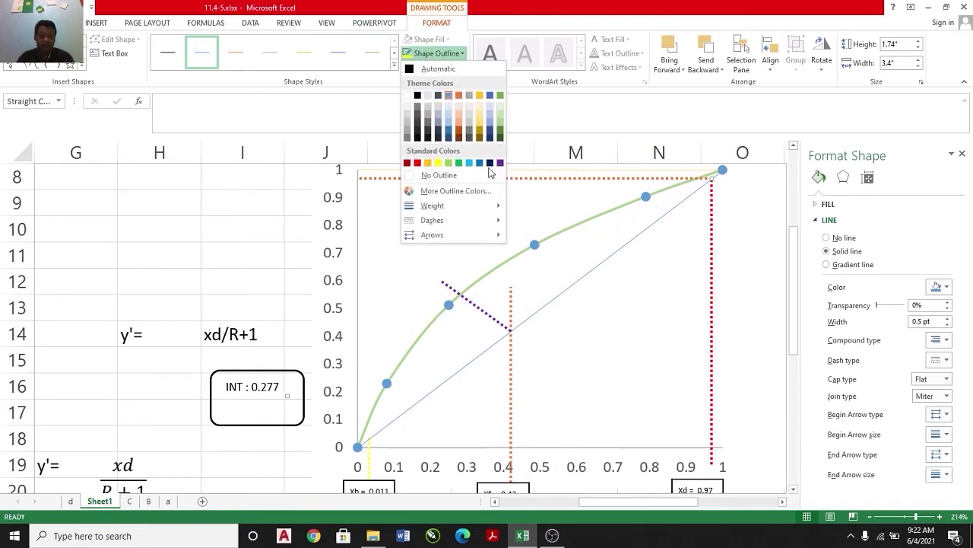
left_click(462, 191)
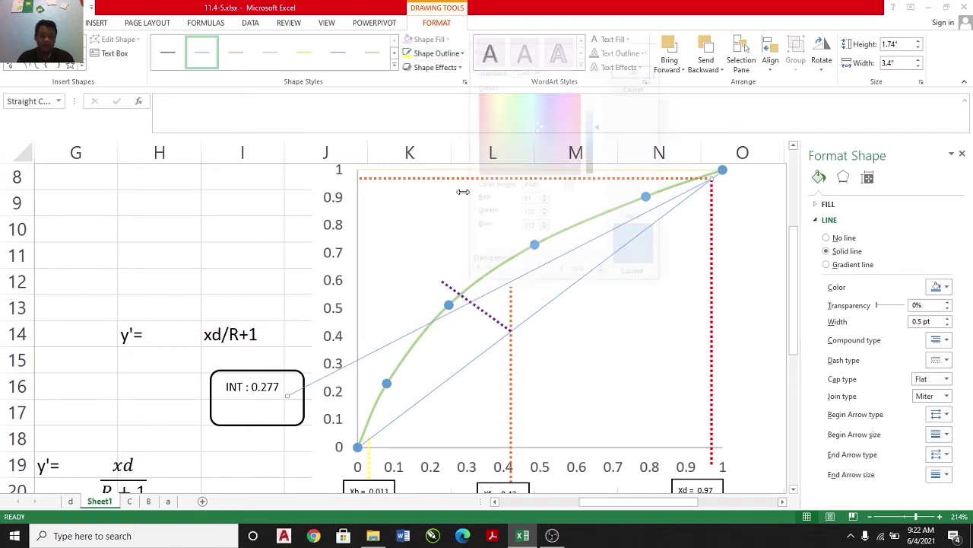
left_click_drag(534, 127, 571, 101)
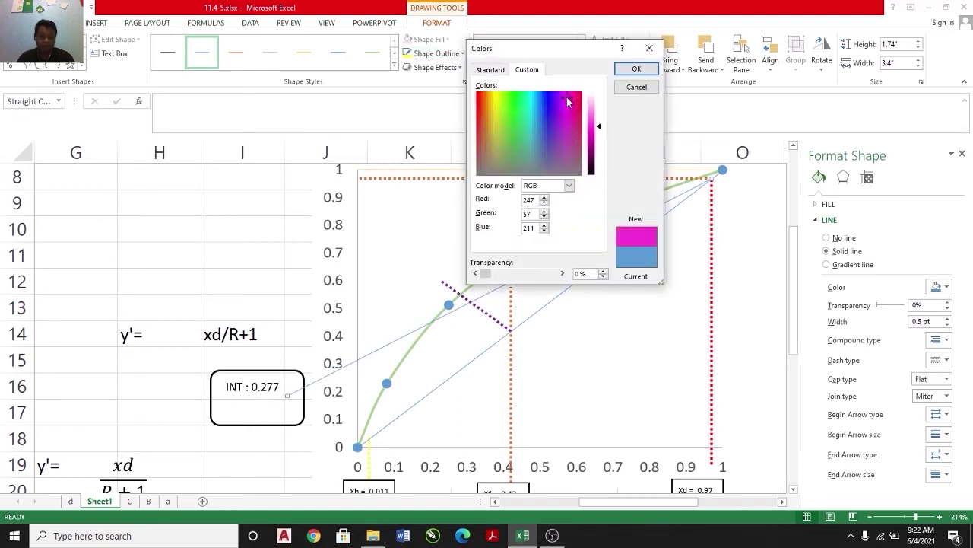
left_click(636, 68)
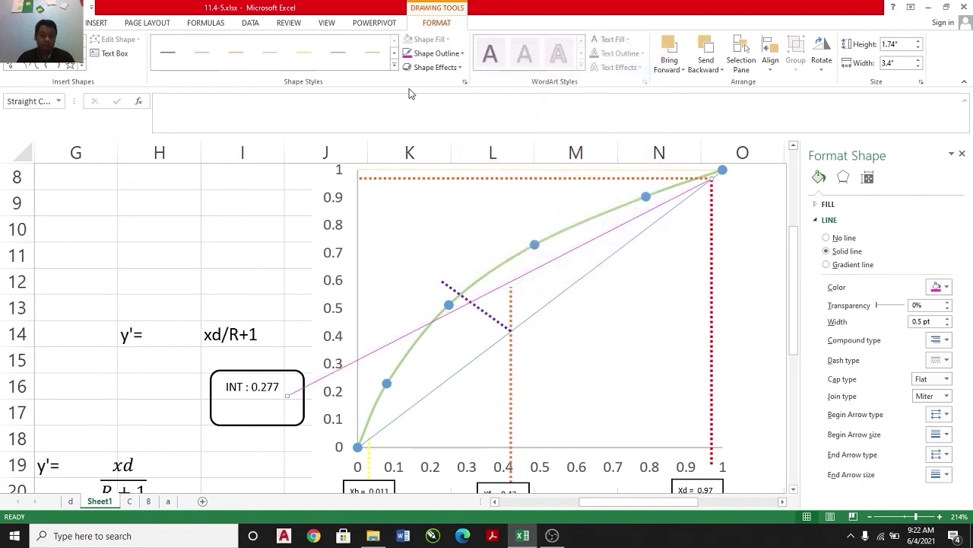
Thicken the operating line to 1.5 pt with a bolder preset line style and keep its outline magenta.
left_click(395, 65)
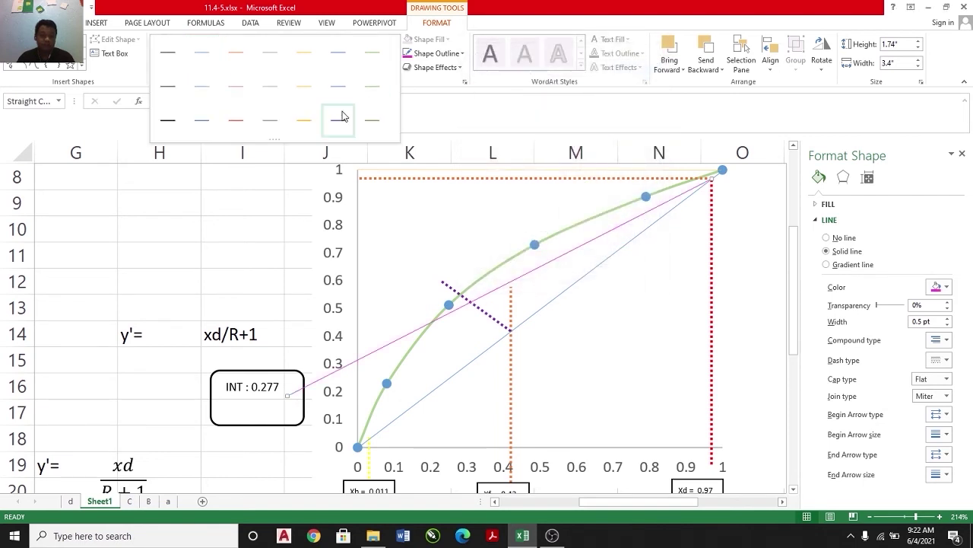
left_click(207, 123)
left_click(409, 56)
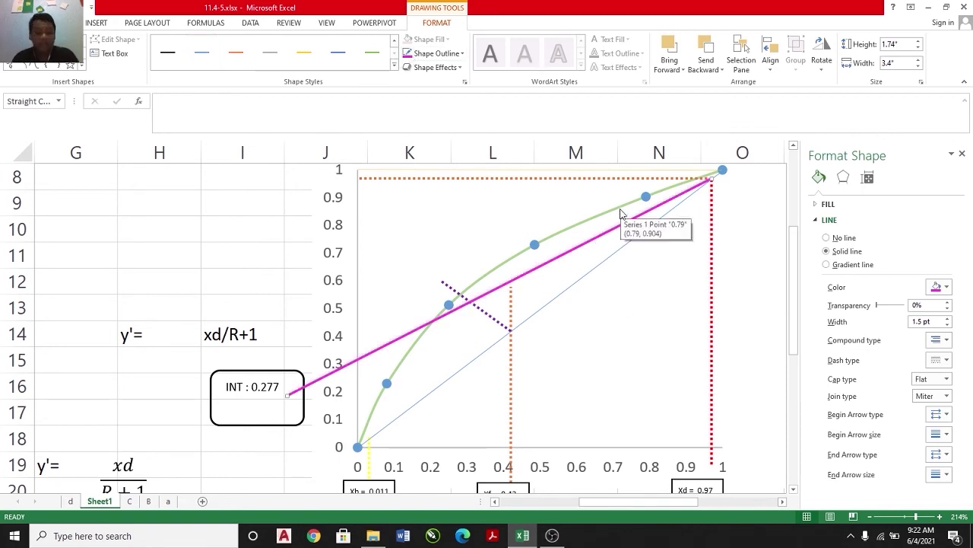
Review the numbered solution steps under the chart, the purple dotted q line and the q-line formula beside the chart.
scroll(568, 313, "down", 1)
scroll(568, 312, "down", 4)
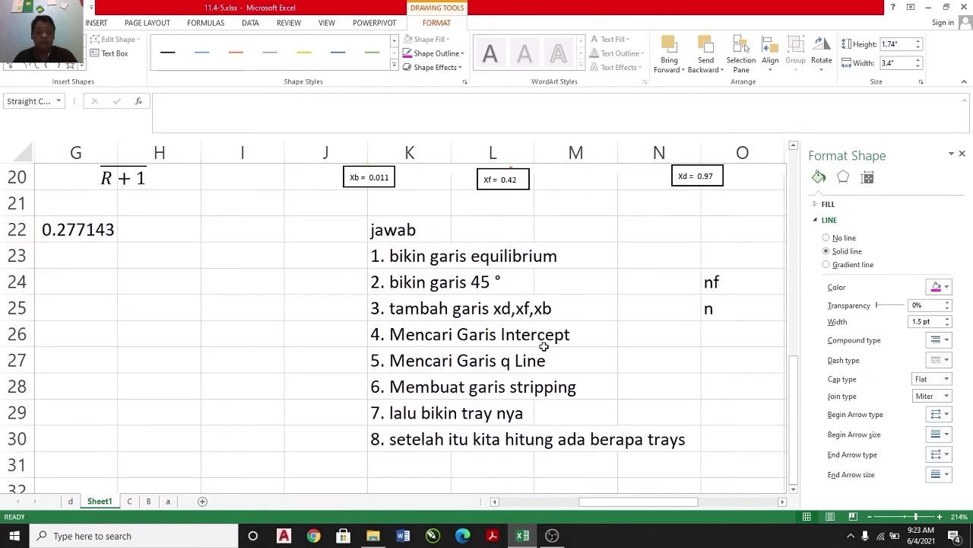
scroll(571, 385, "up", 4)
left_click(477, 306)
scroll(470, 344, "down", 4)
scroll(469, 343, "up", 4)
scroll(543, 309, "right", 3)
scroll(543, 309, "down", 1)
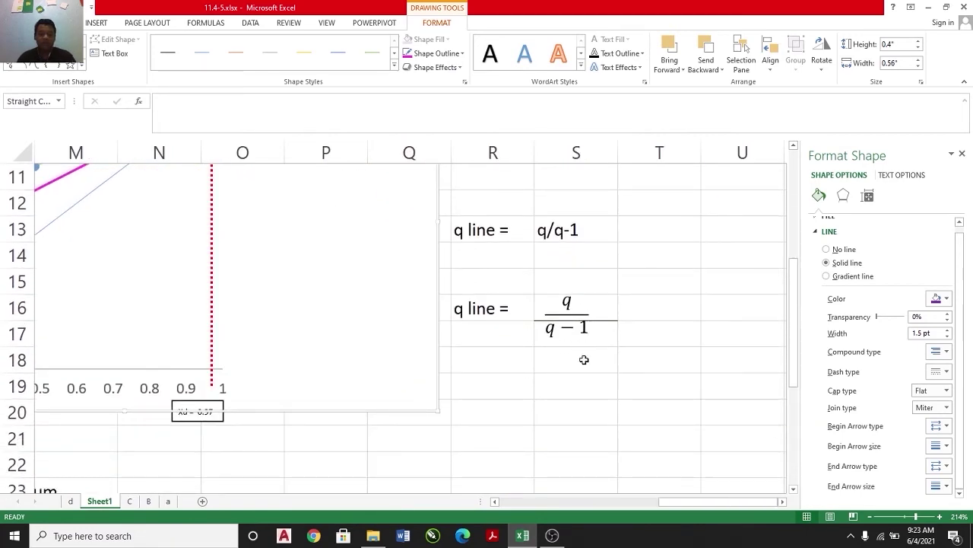
Check the feed's liquid fraction in the problem text on sheet a and calculate the q-line slope in R19 of Sheet1 as =0.4/(0.4-1).
left_click(515, 391)
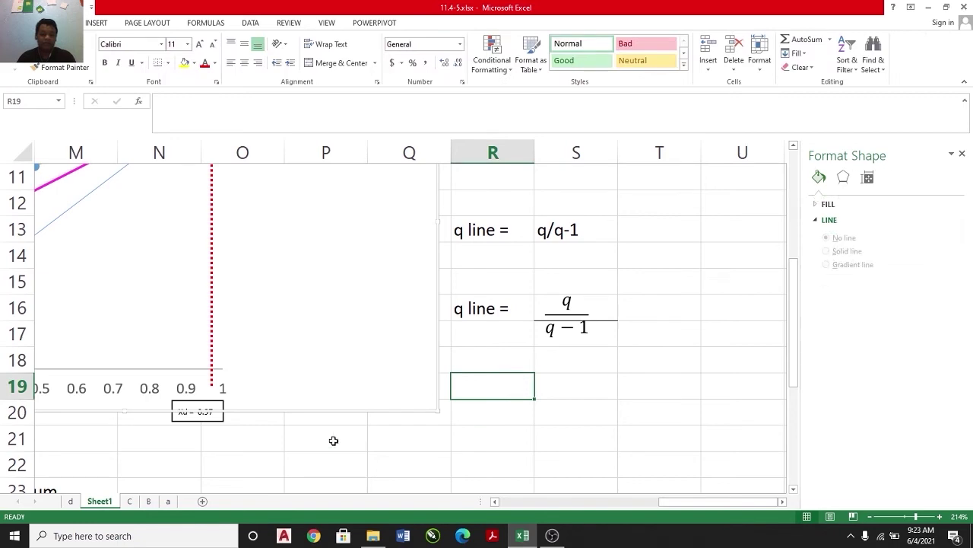
left_click(168, 500)
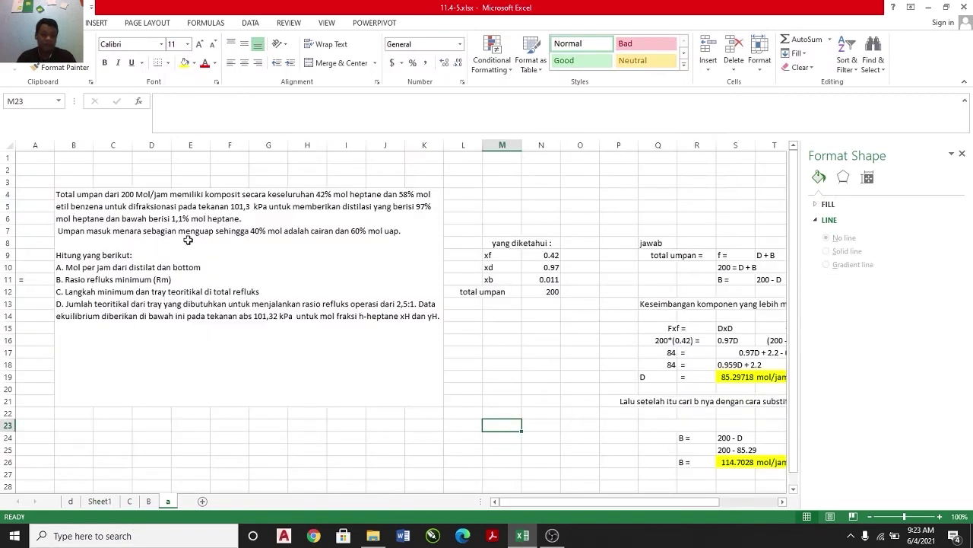
left_click(100, 500)
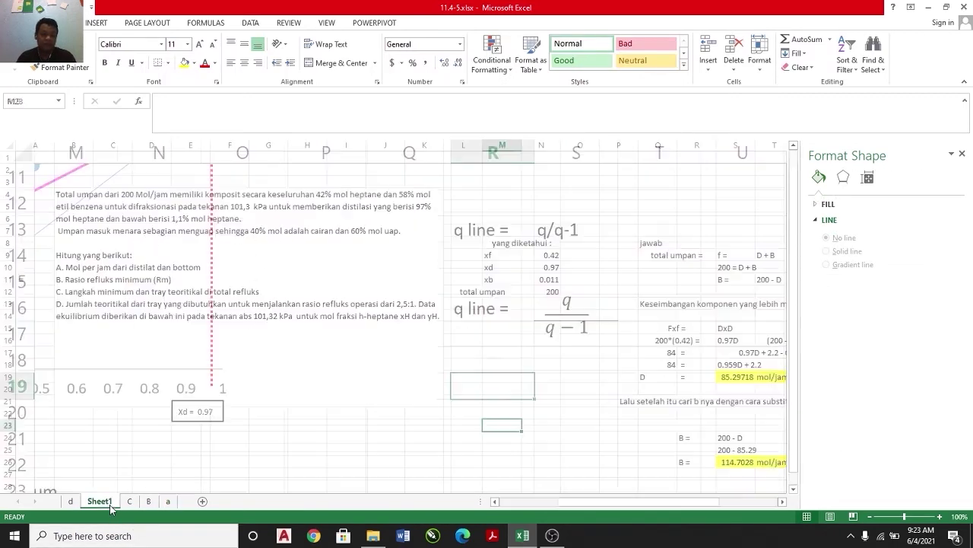
type("0")
key("BackSpace")
type("=")
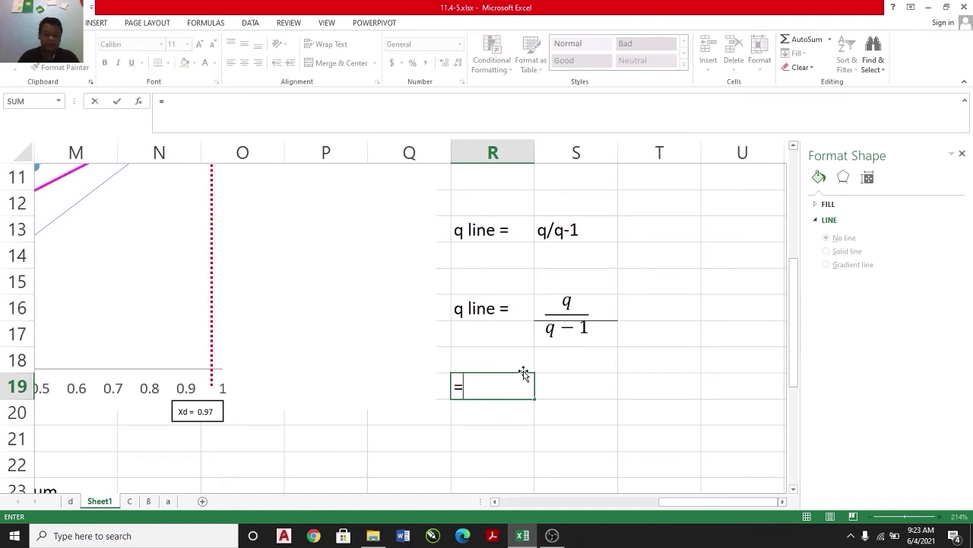
type("0.4")
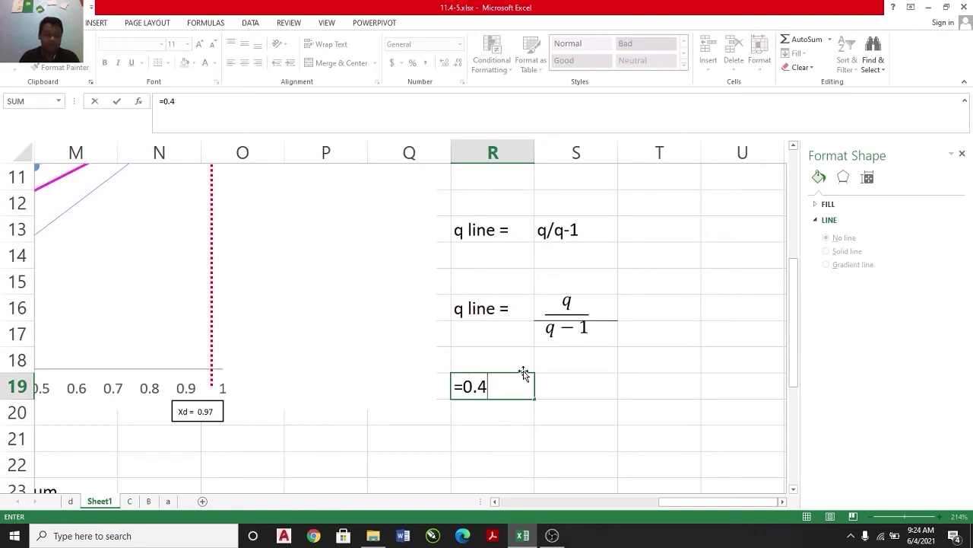
type("/(")
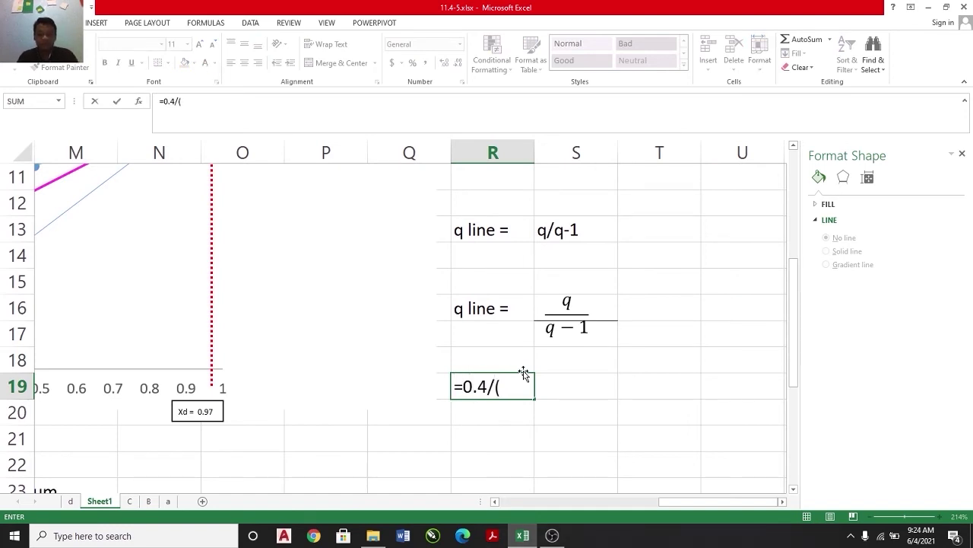
type("0.4-1)")
key("Return")
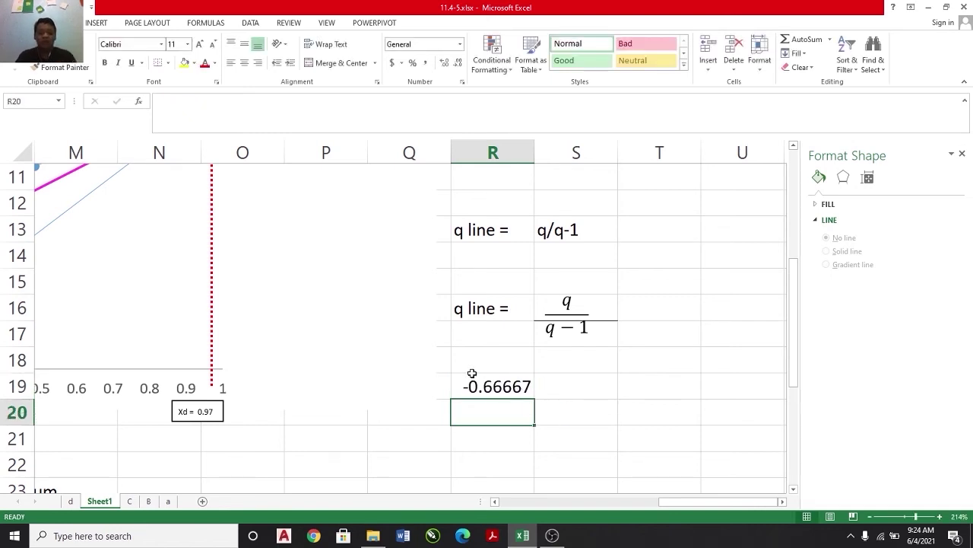
left_click(499, 393)
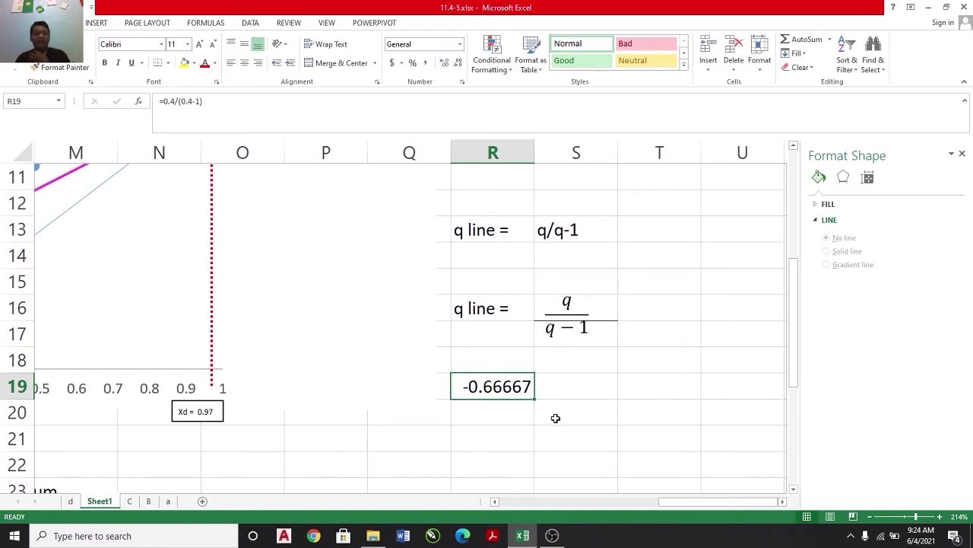